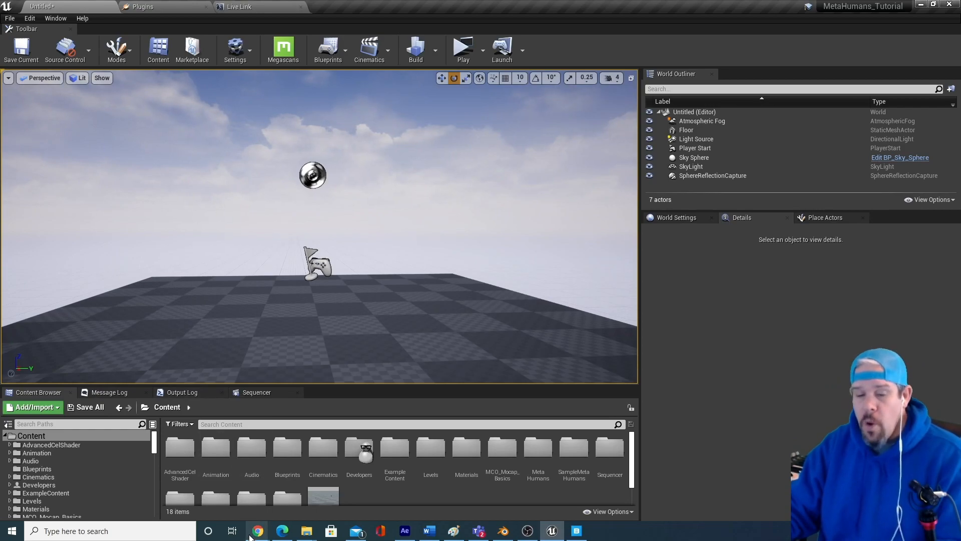
Step: Switch to Chrome and bring up the YouTube video "UE4 PostProcess High quality Cel Shader"
mouse_move(250, 536)
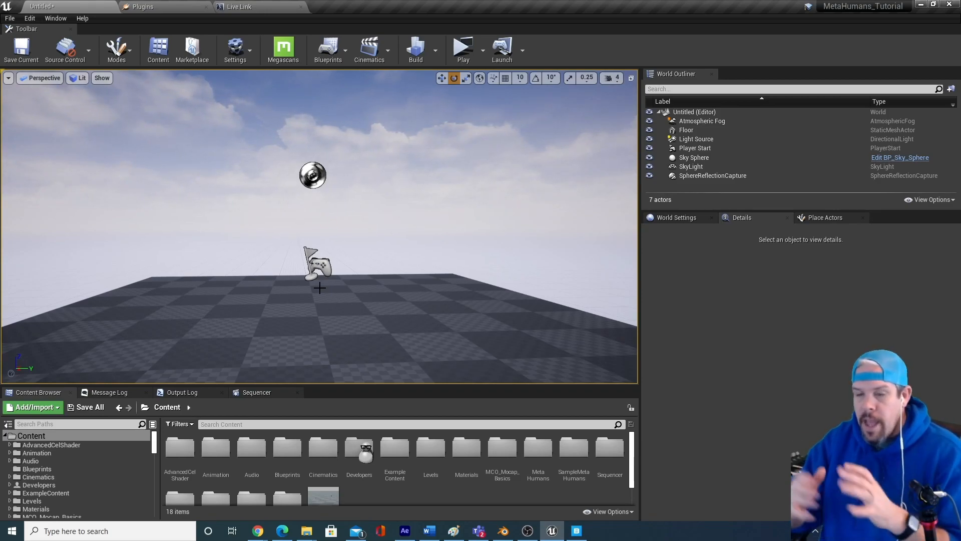
mouse_move(359, 230)
right_down()
mouse_move(340, 236)
mouse_move(359, 230)
right_up()
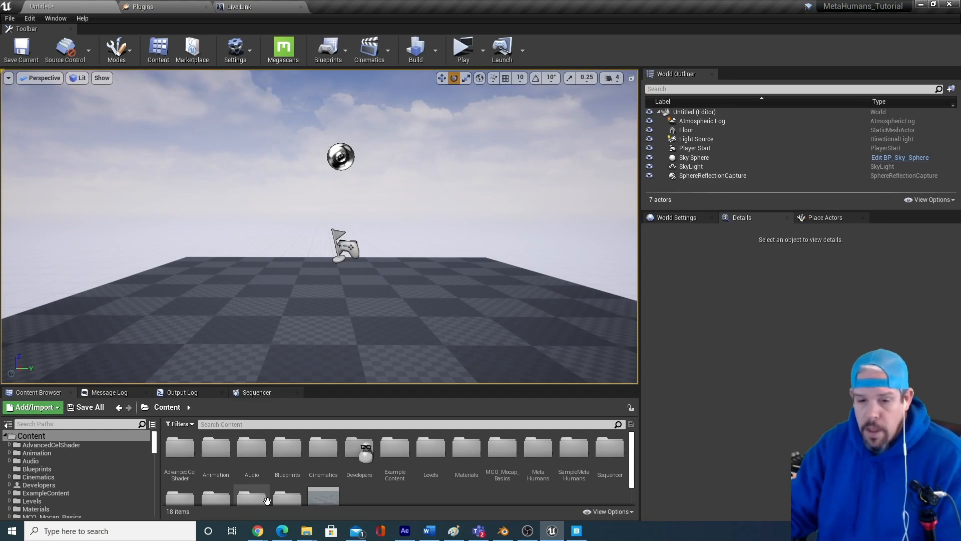
click(258, 531)
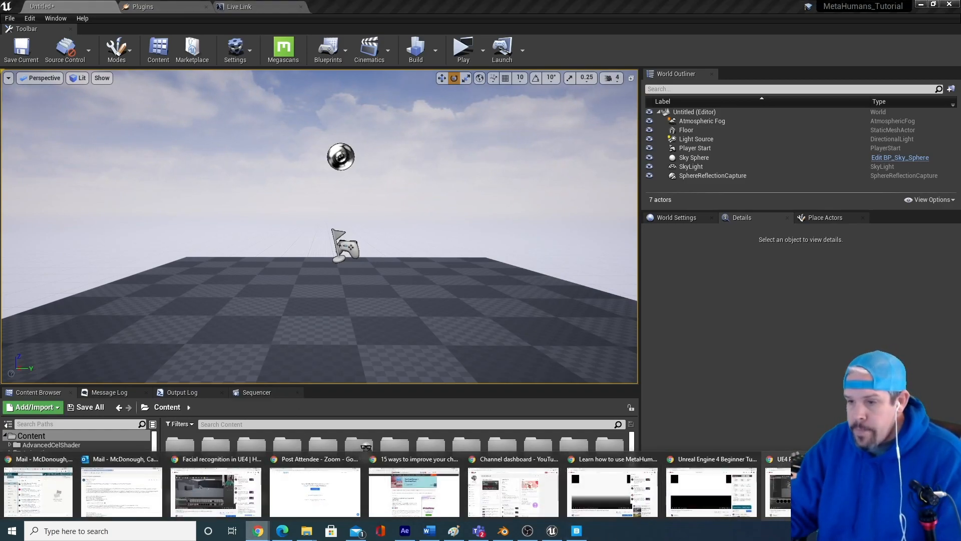
click(779, 488)
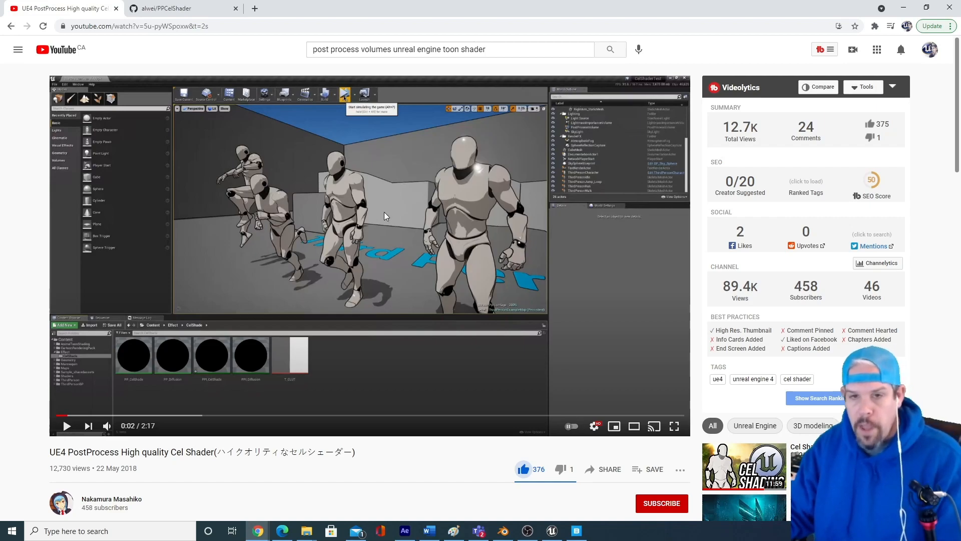
Step: Examine the video's description for the GitHub download link of the cel shader
scroll(383, 212, down, 1)
scroll(383, 209, up, 1)
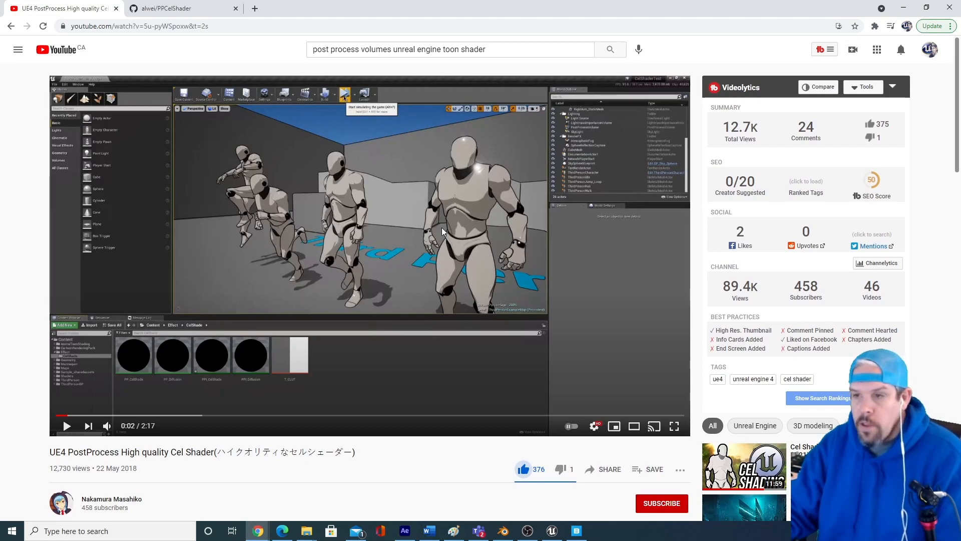
scroll(366, 259, down, 2)
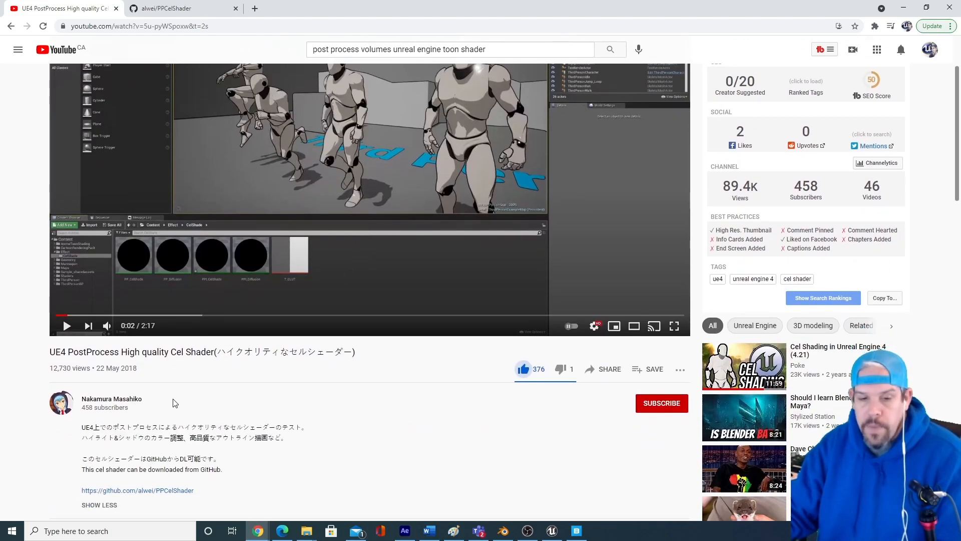
scroll(172, 442, down, 2)
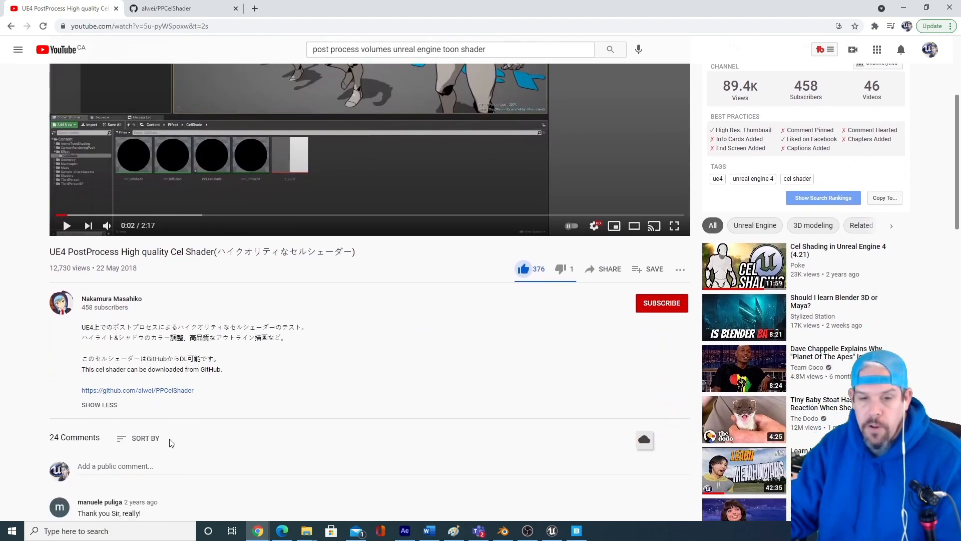
click(94, 406)
click(103, 361)
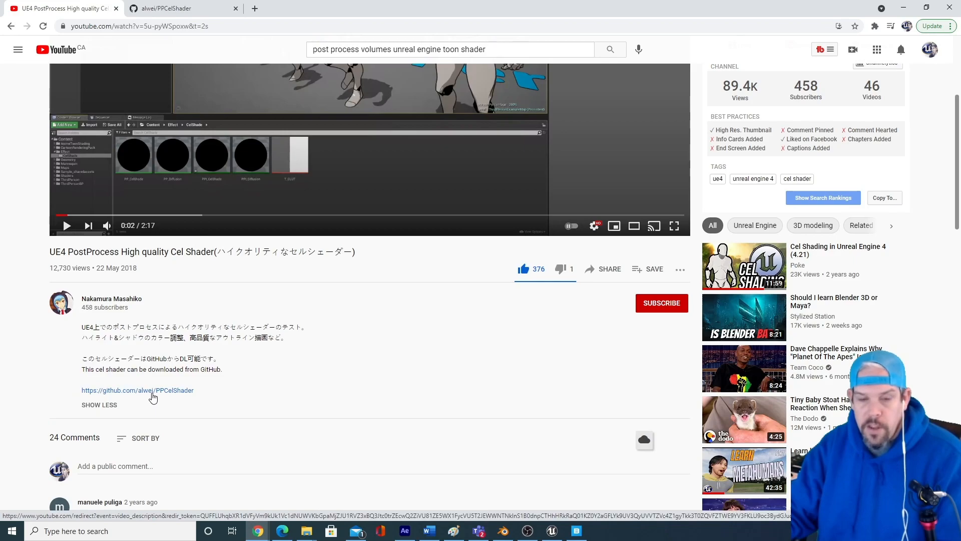
Step: Download the alwei/PPCelShader repository from GitHub as a ZIP
click(167, 5)
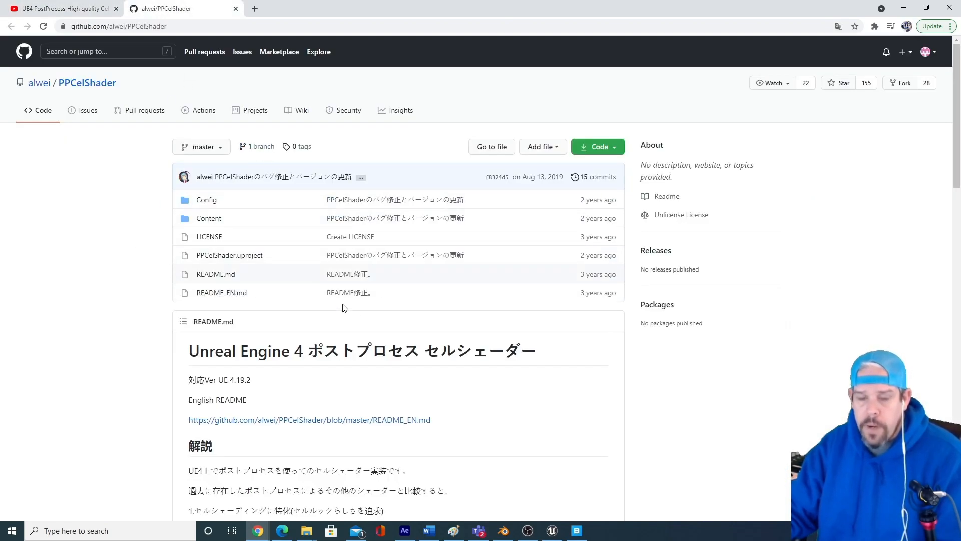
click(82, 8)
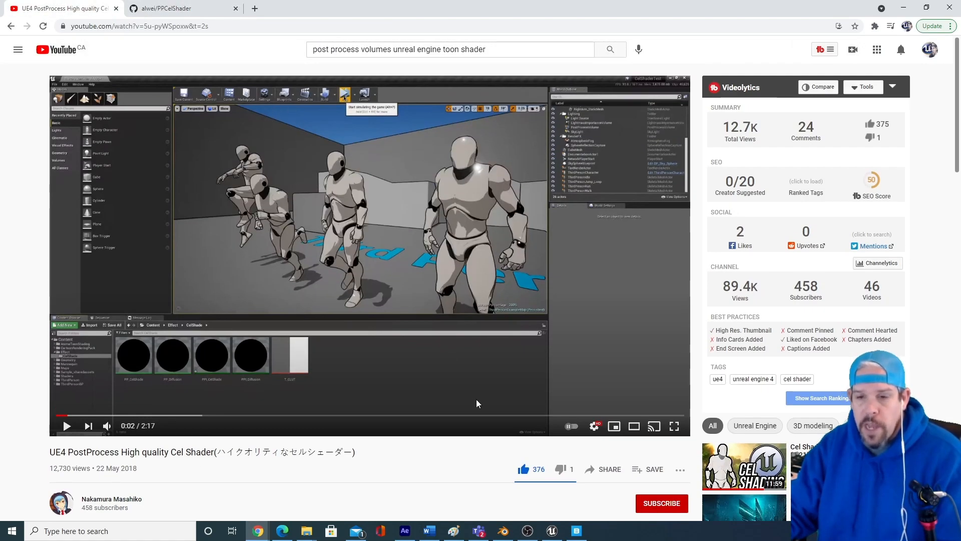
click(166, 8)
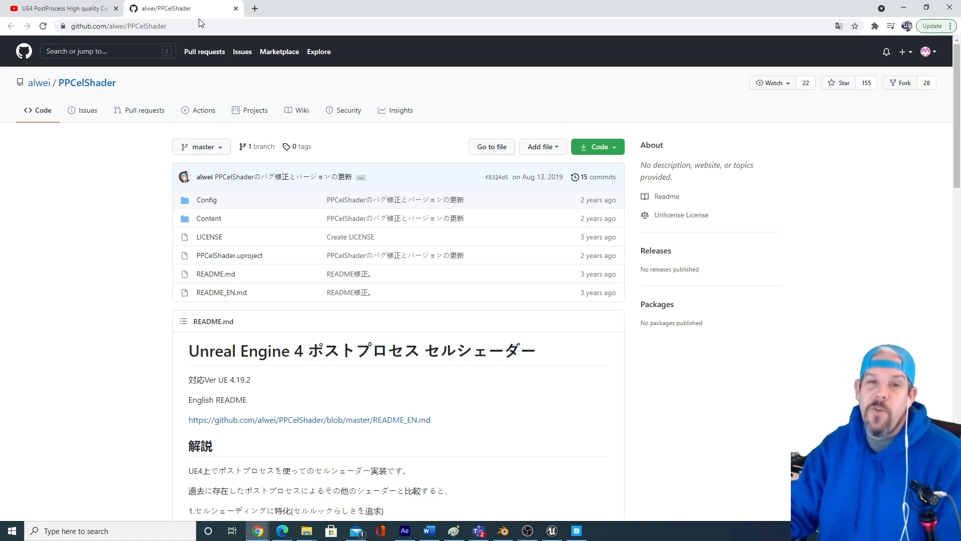
click(607, 153)
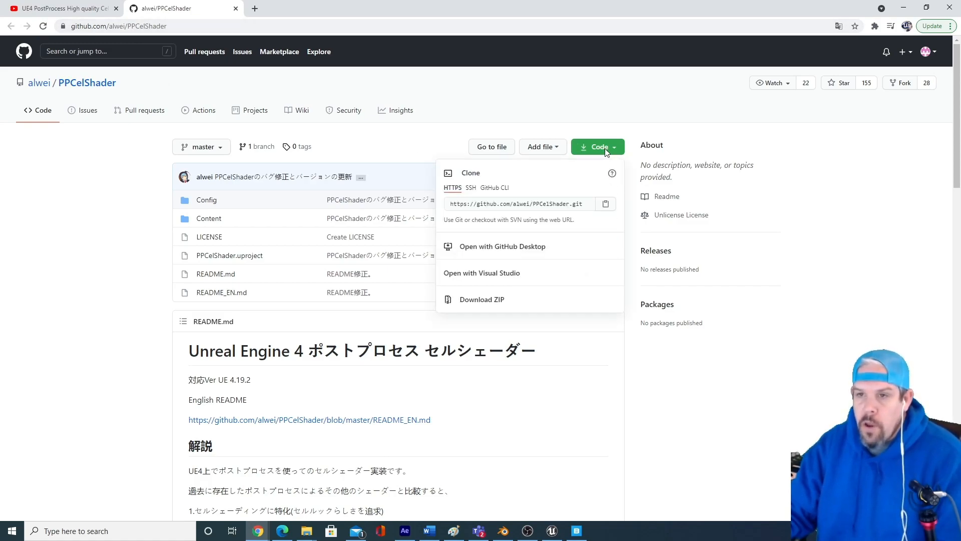
click(506, 303)
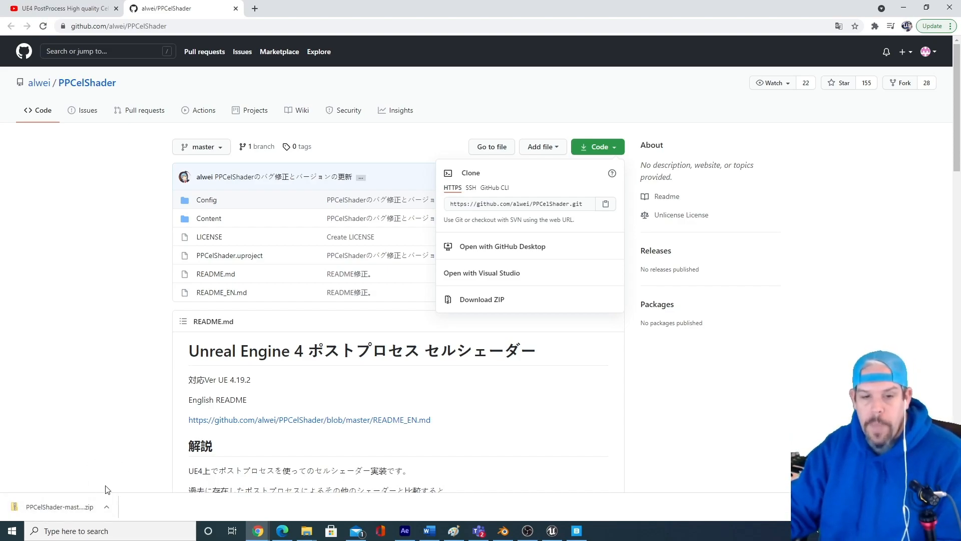
Step: Show the downloaded ZIP in its folder and delete the duplicate archive PPCelShader-master (2)
click(105, 509)
click(126, 475)
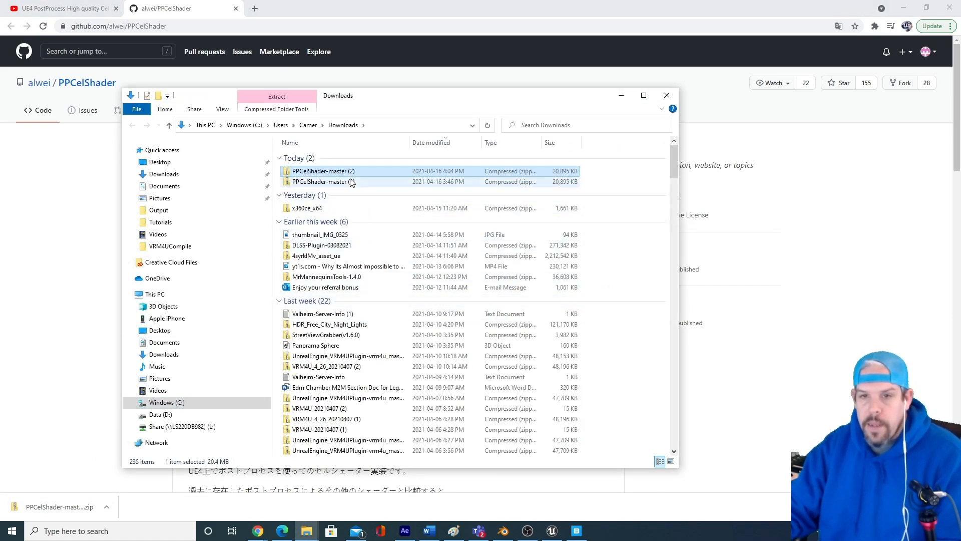
key(Delete)
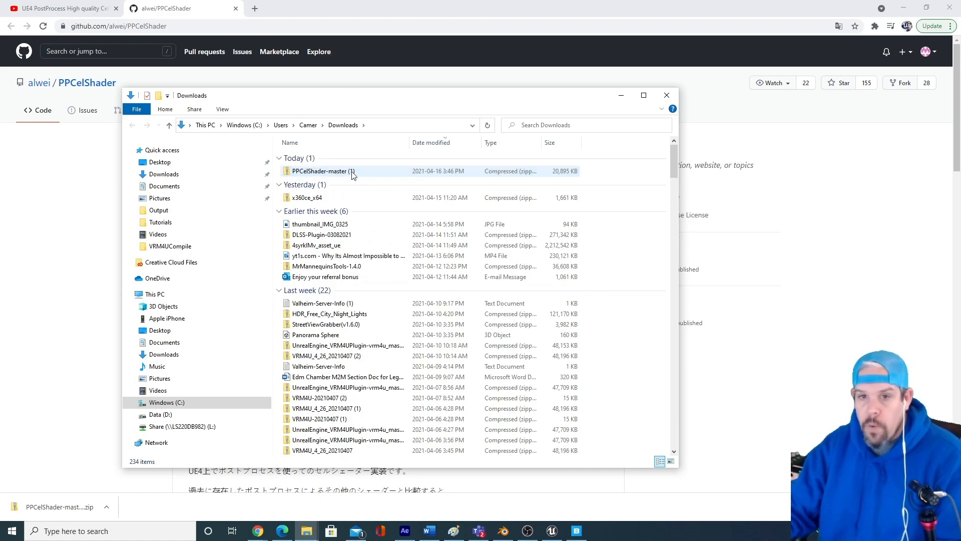
Step: Open the PPCelShader-master (1) archive and copy the PPCelShader-master folder inside it
double_click(350, 172)
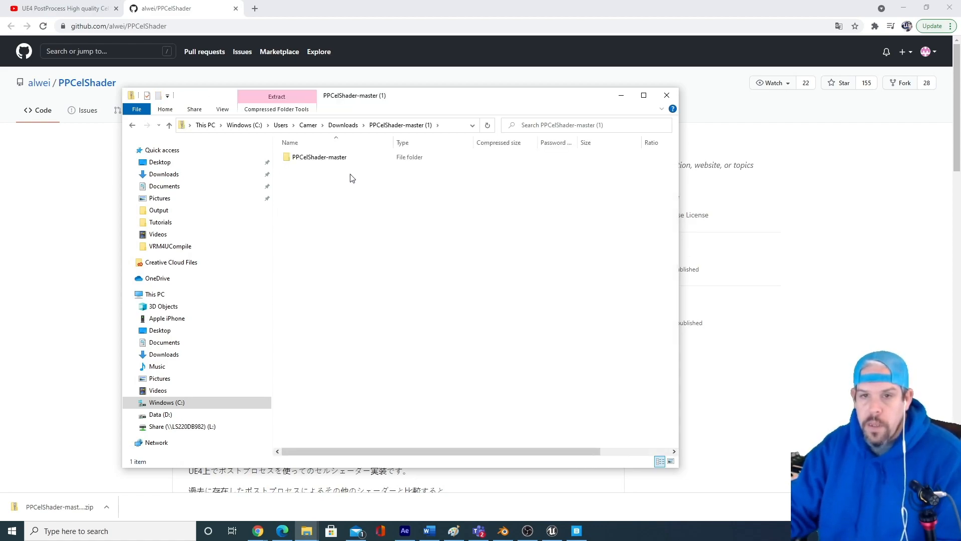
click(321, 158)
right_click(320, 159)
click(335, 166)
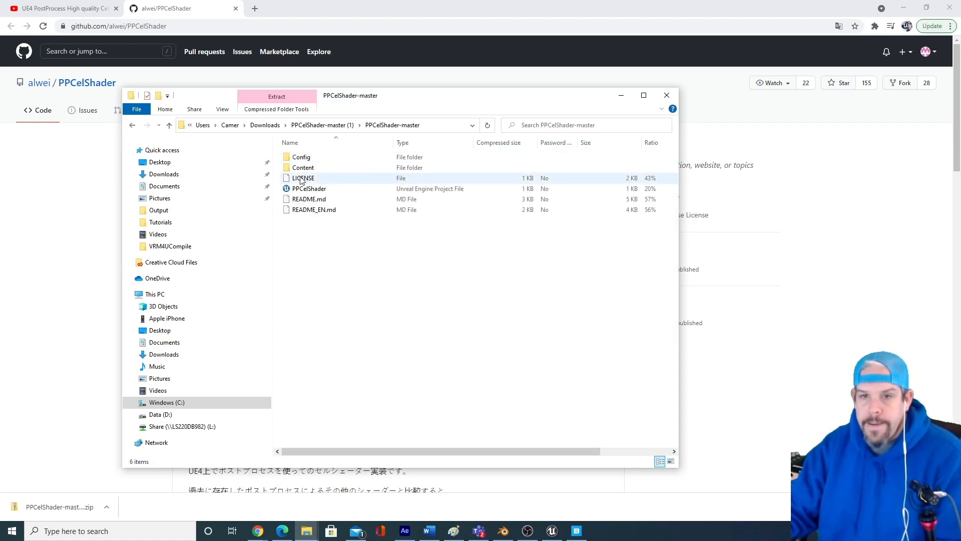
click(170, 126)
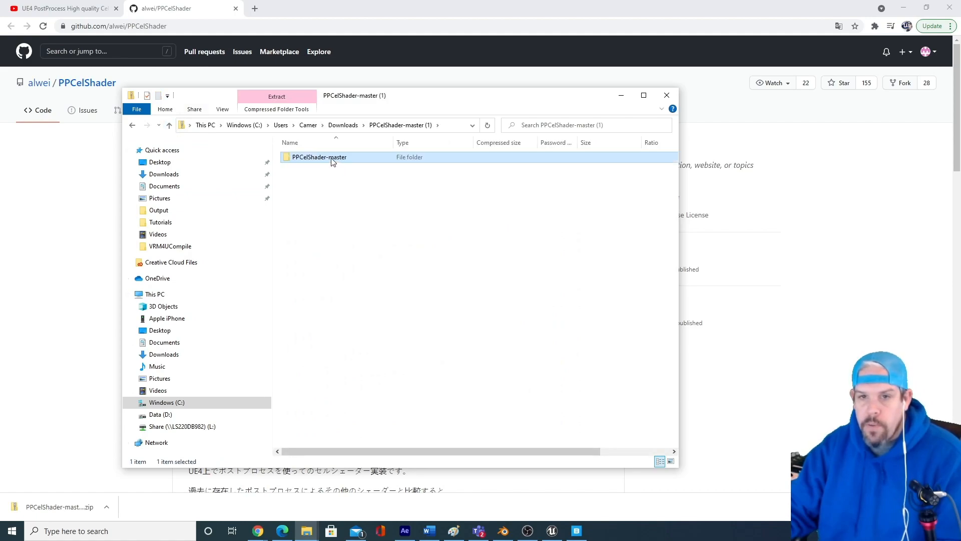
right_click(333, 159)
click(370, 203)
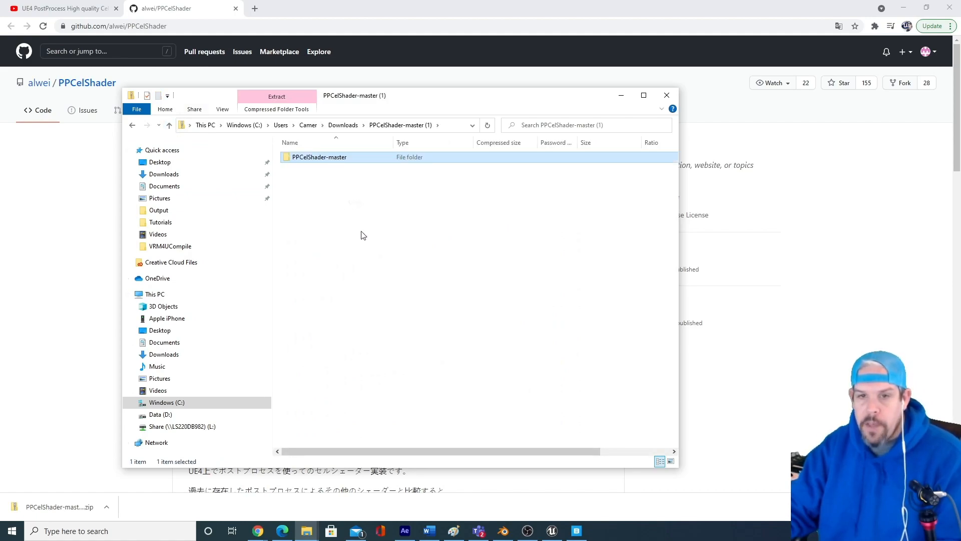
Step: Paste the copied folder into Unreal Projects on the Data (D:) drive, skipping files that already exist there
click(160, 414)
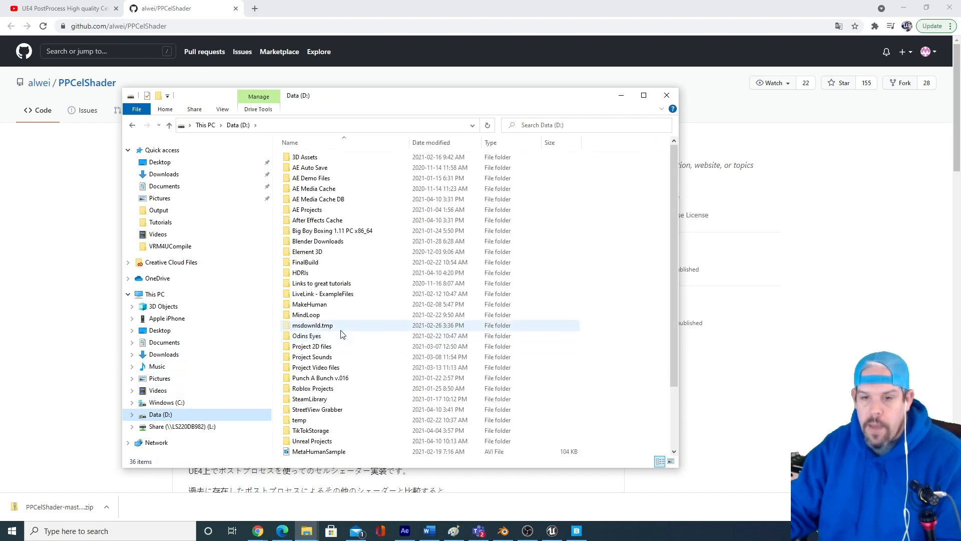
double_click(323, 367)
right_click(607, 313)
click(629, 383)
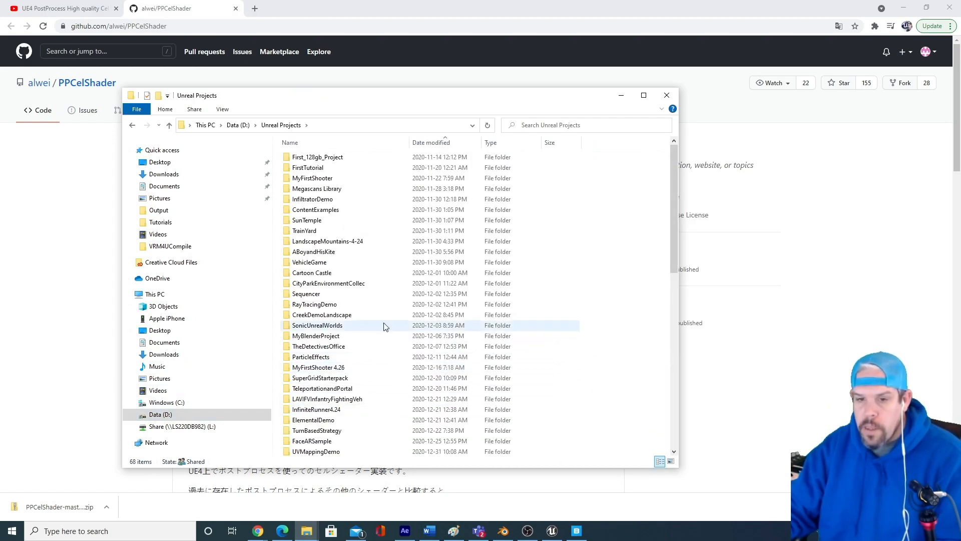
scroll(337, 305, down, 6)
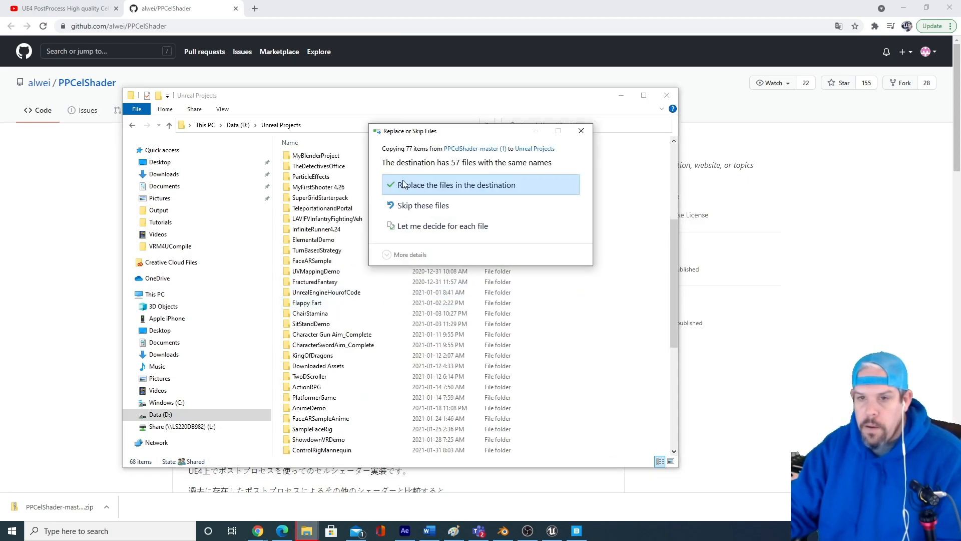
click(429, 211)
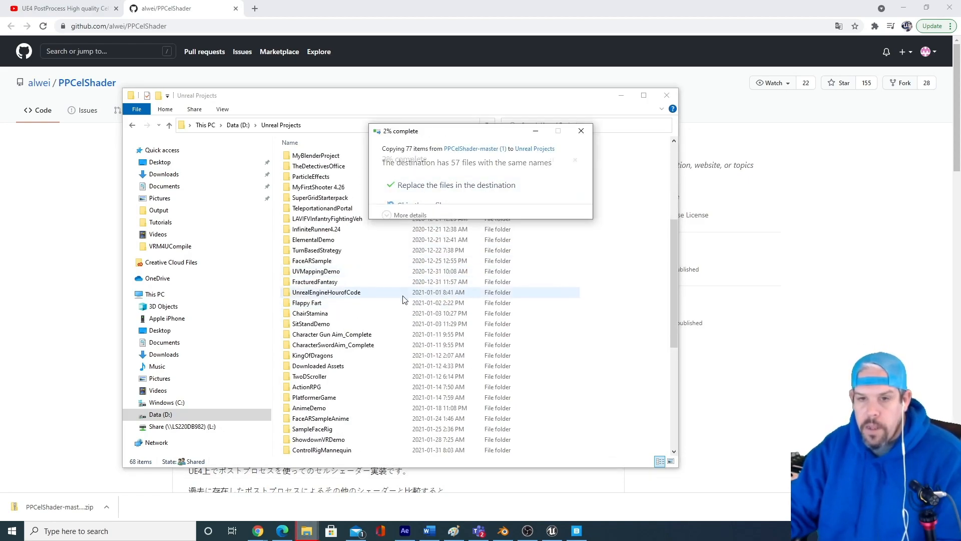
Step: Open the PPCelShader project file from the PPCelShader-master folder in Unreal Editor
scroll(345, 350, down, 3)
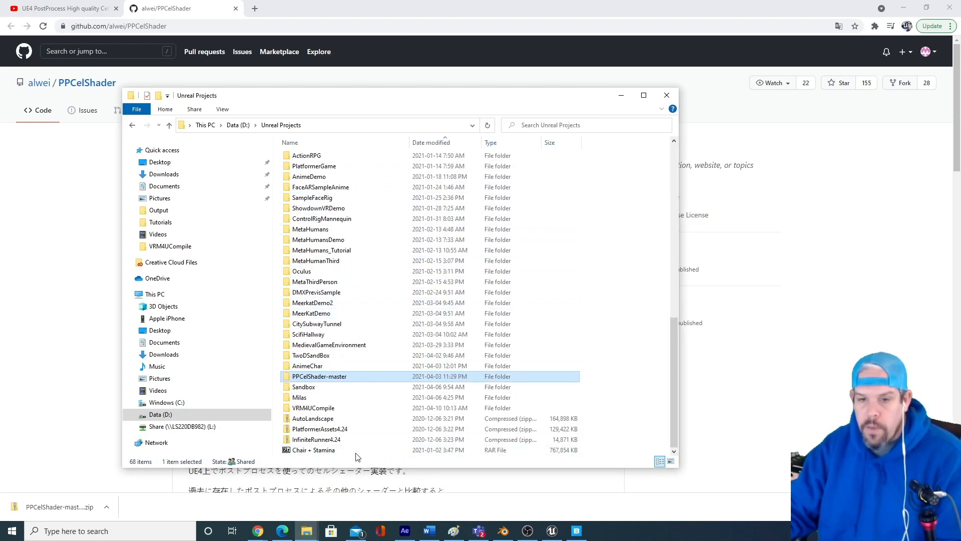
double_click(319, 379)
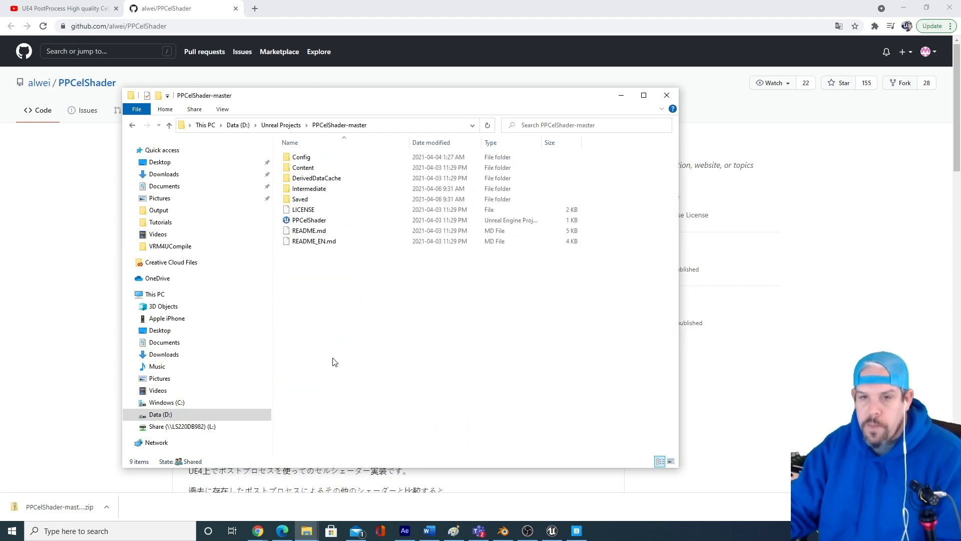
click(311, 223)
double_click(311, 224)
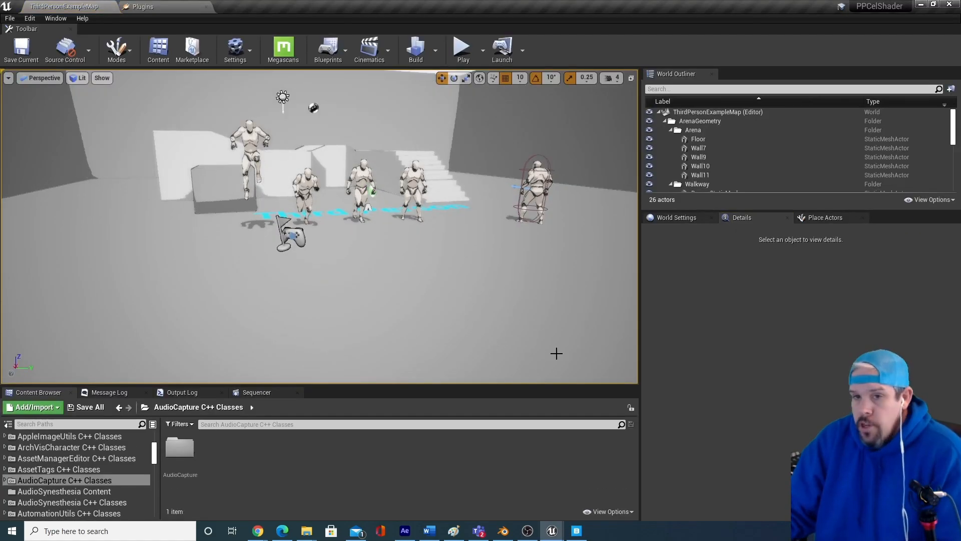
scroll(439, 249, down, 5)
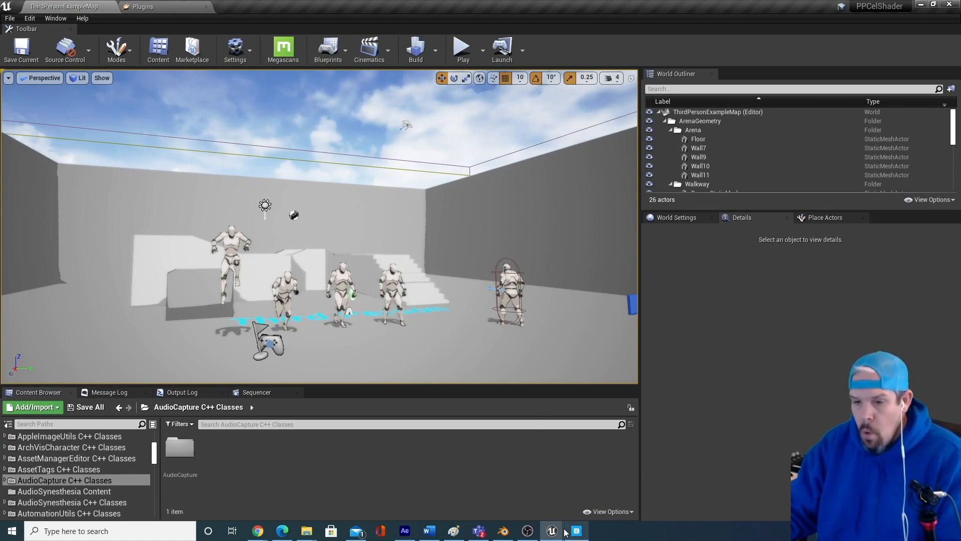
Step: Switch to the MetaHumans_Tutorial project and open the MetaHumanSample level without saving the untitled level
mouse_move(552, 535)
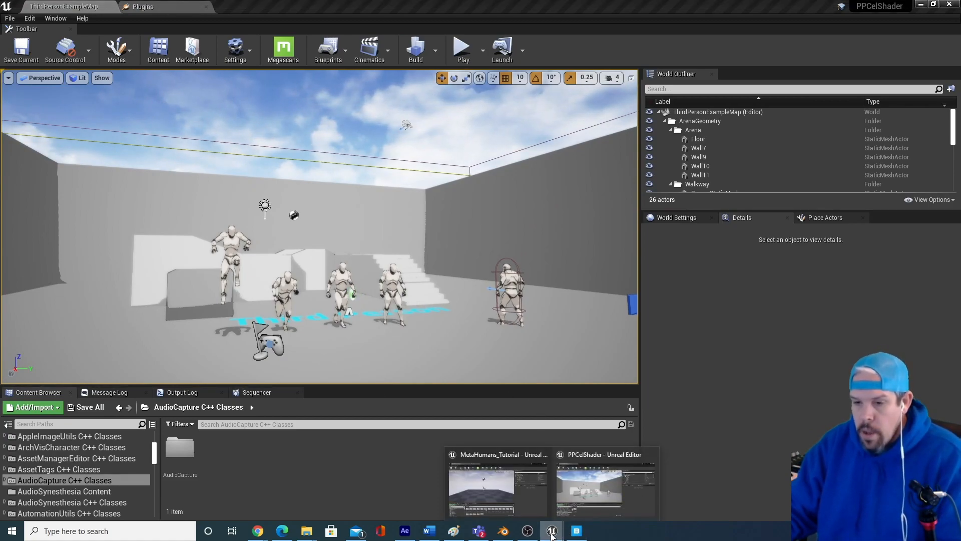
click(476, 492)
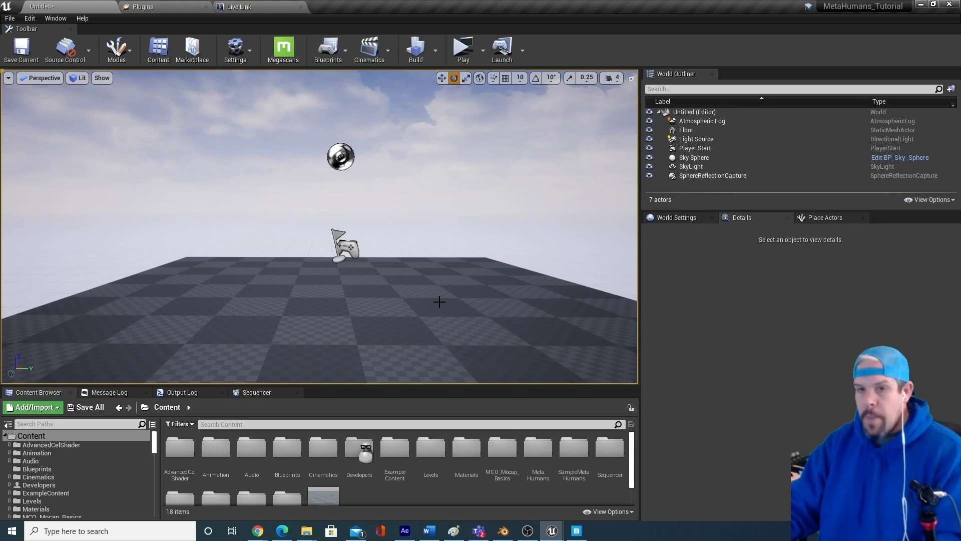
click(10, 18)
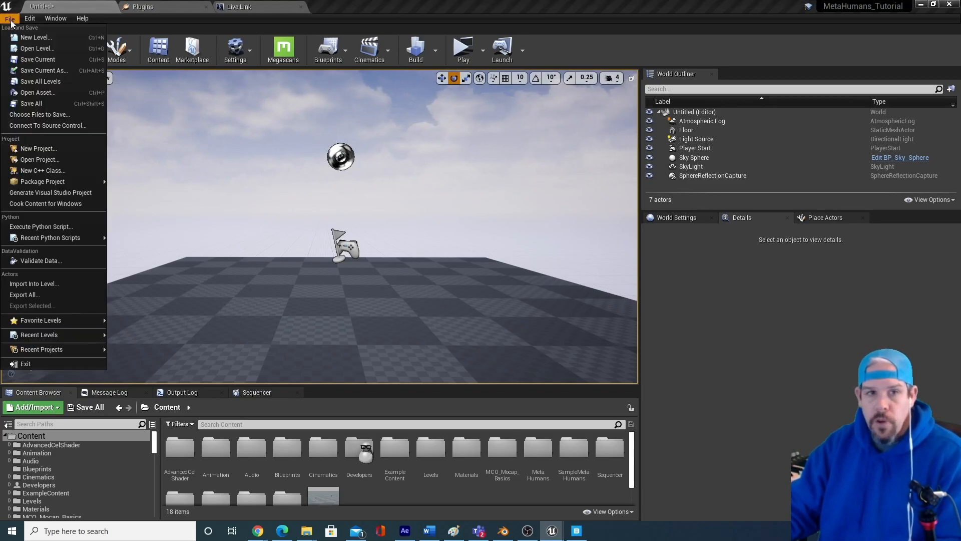
click(31, 48)
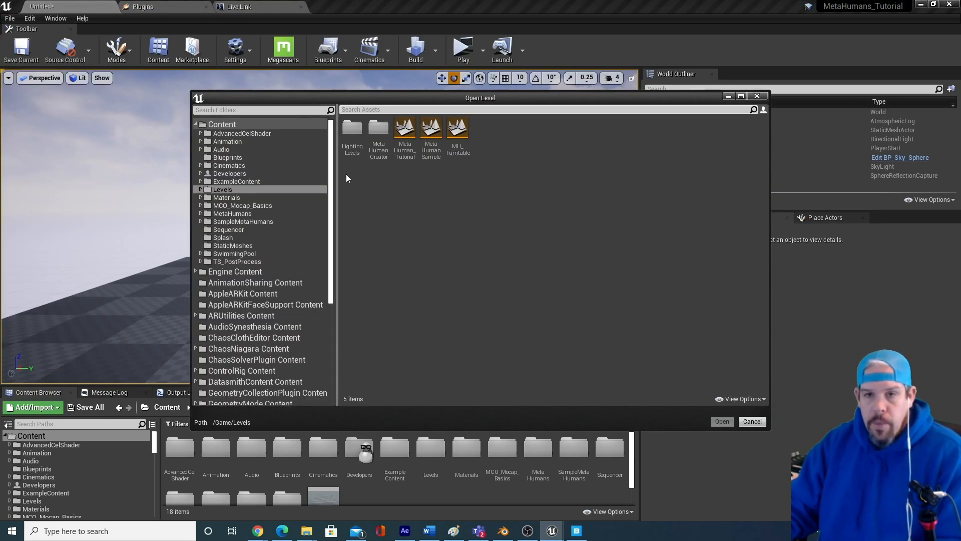
click(405, 137)
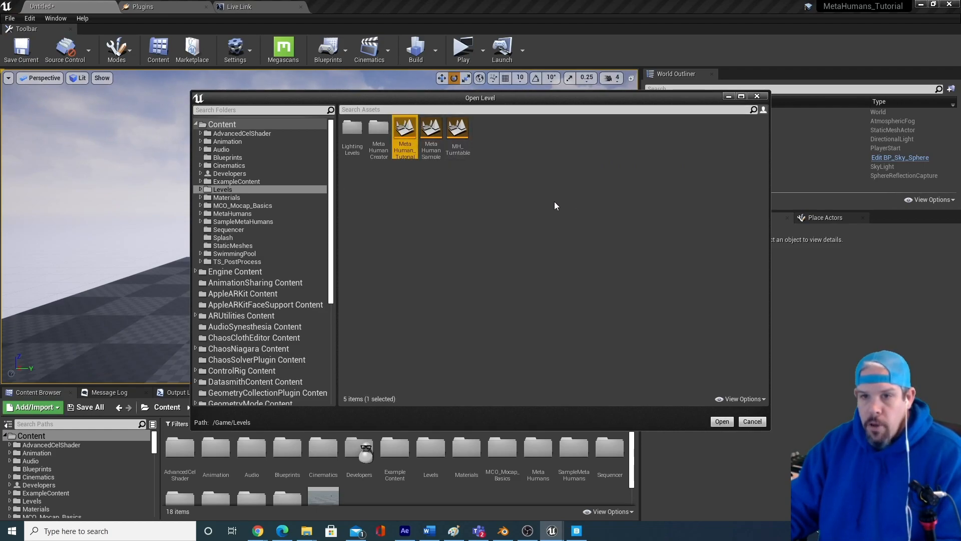
click(431, 136)
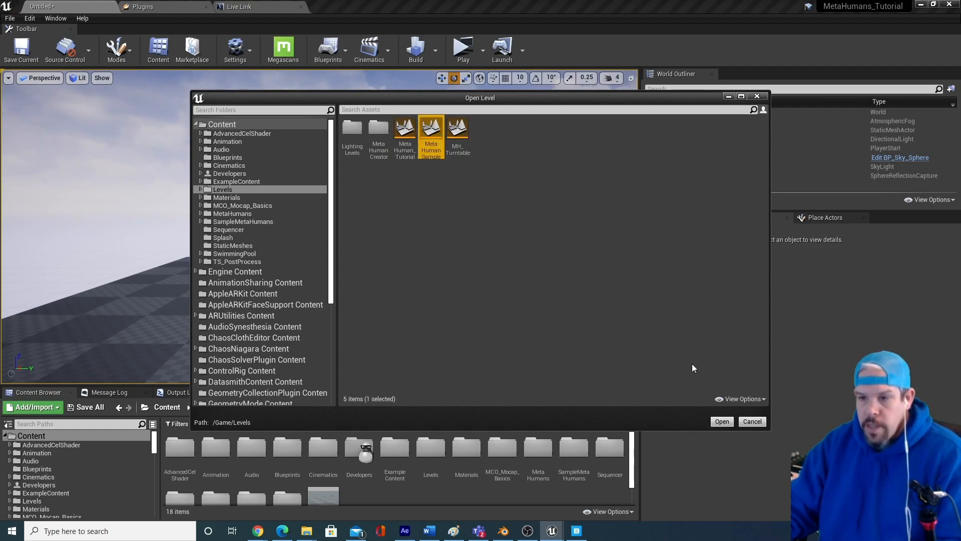
click(721, 422)
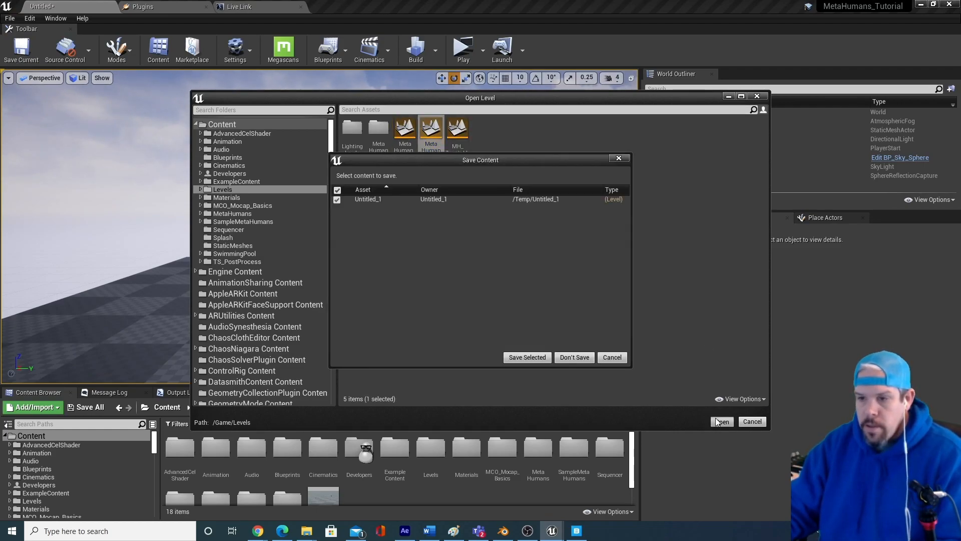
click(571, 358)
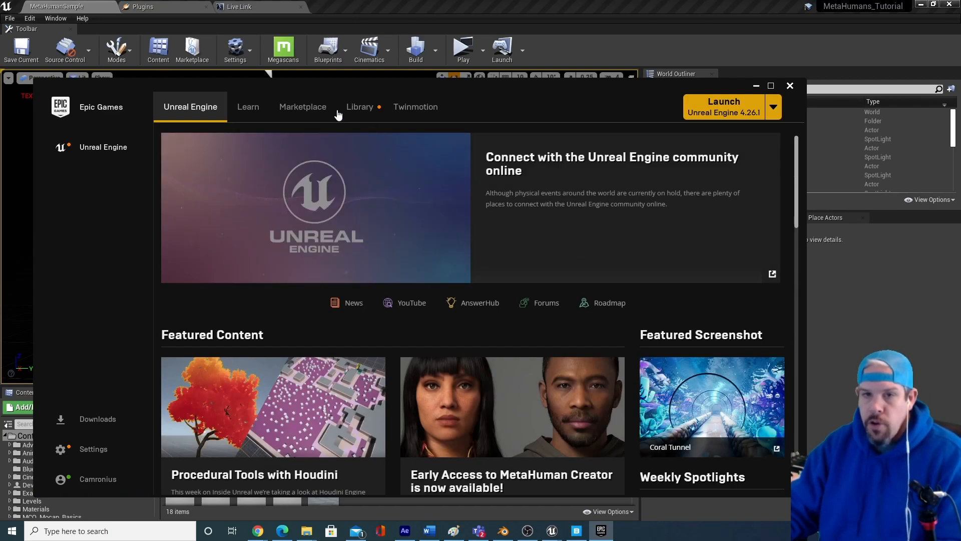
Step: Search the Epic Games Marketplace for metahumans, view the MetaHumans (External Link) project's external download page, and return to the MetaHumans_Tutorial project
click(311, 115)
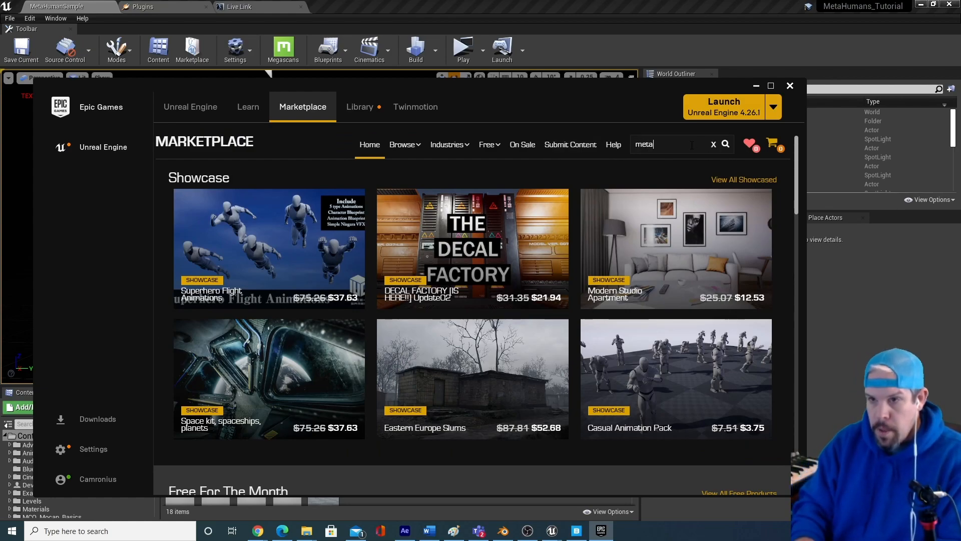
text(ans)
key(Return)
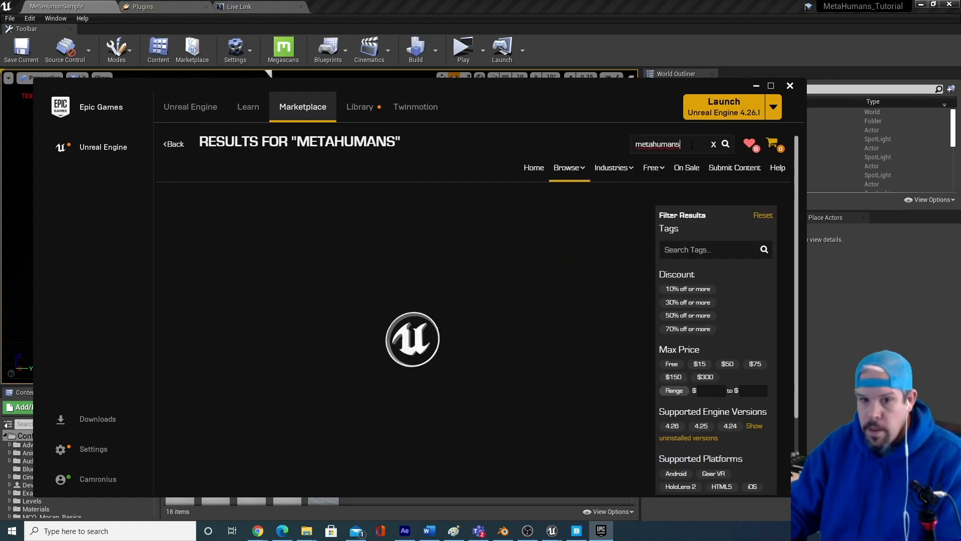
click(221, 321)
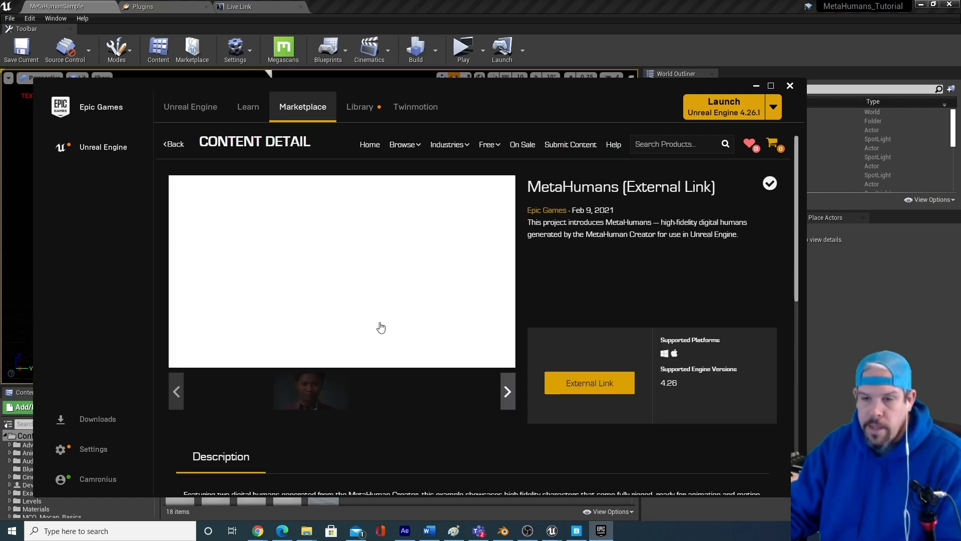
click(571, 389)
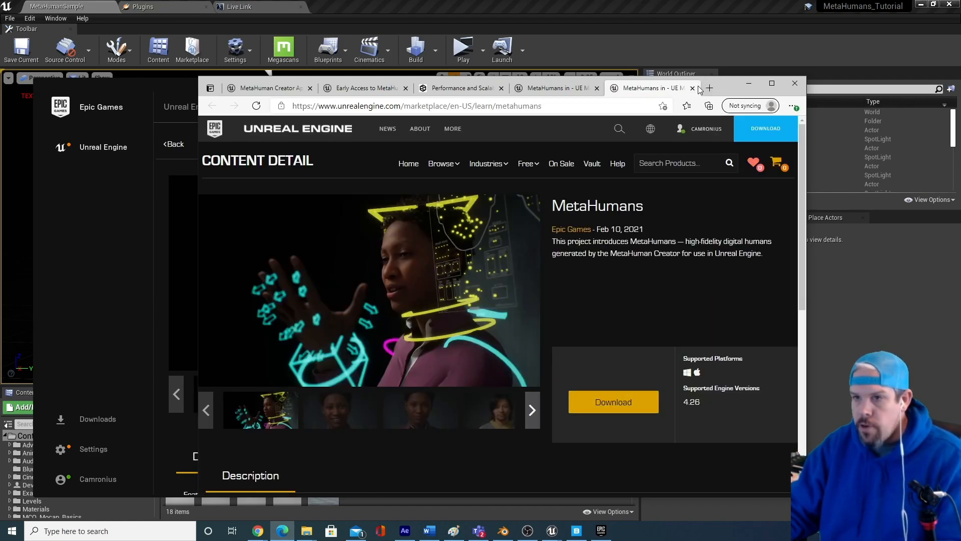
click(693, 89)
click(795, 83)
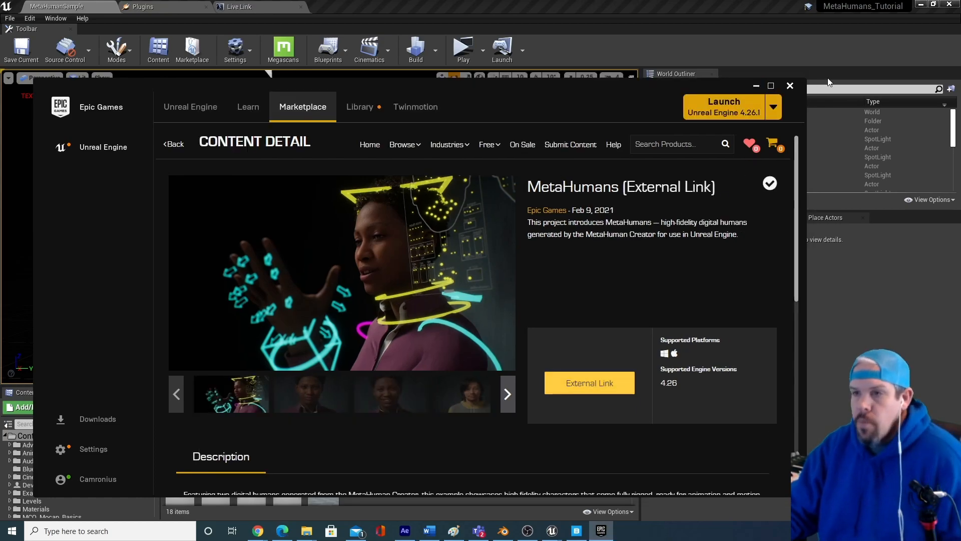
click(756, 86)
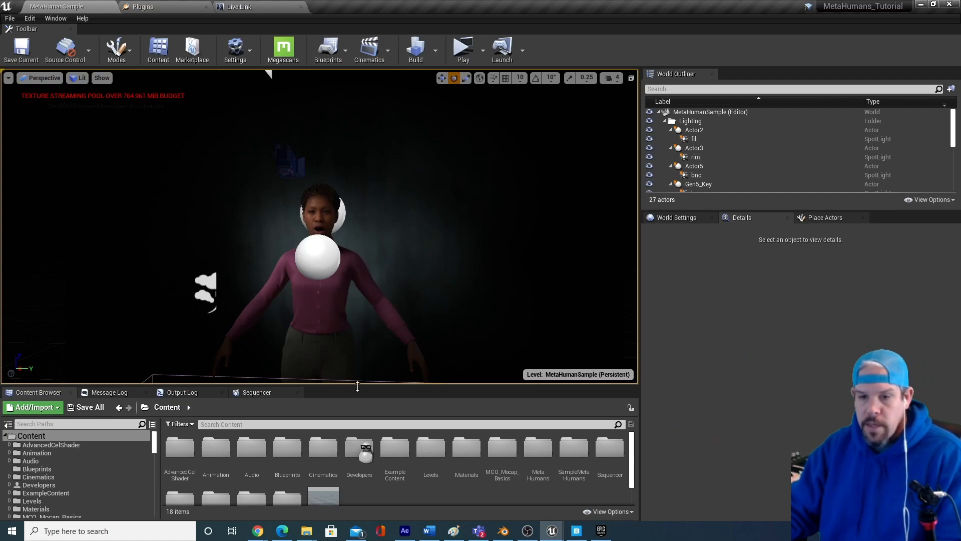
Step: Create a new level from the default template with a floor and sky in the MetaHumans_Tutorial project
right_drag(352, 242, 321, 234)
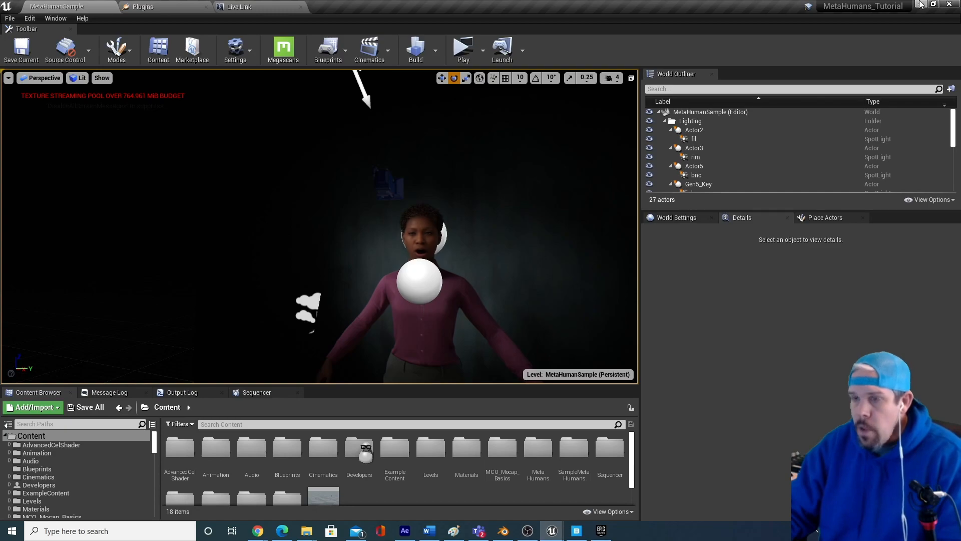
click(10, 18)
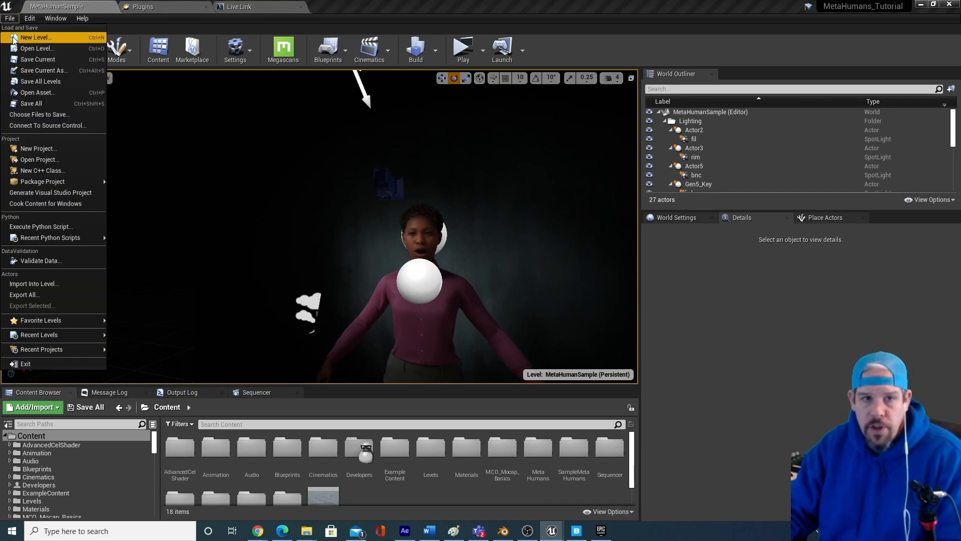
click(20, 38)
click(404, 217)
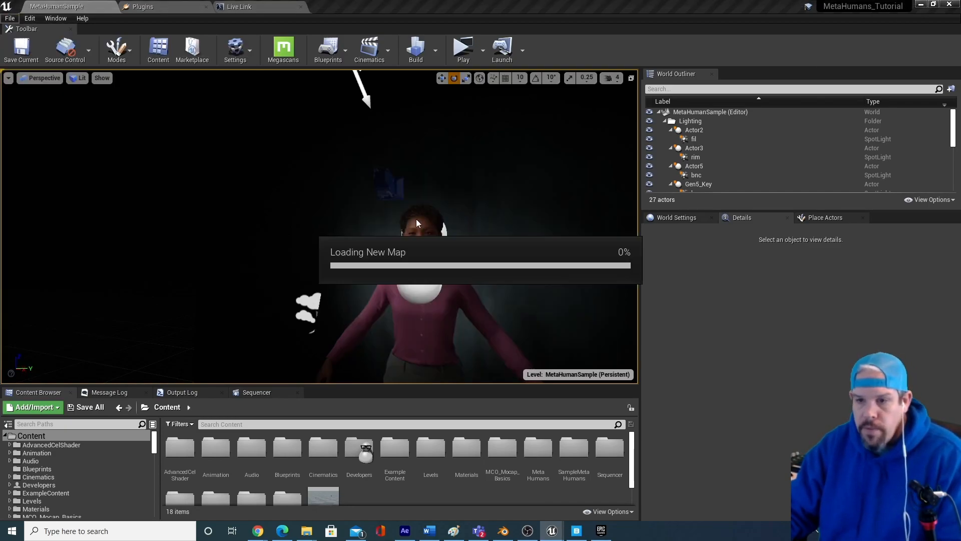
right_drag(402, 212, 401, 175)
middle_drag(401, 212, 394, 232)
Step: Switch to the PPCelShader project and open the PPCelShader folder in its content
click(552, 531)
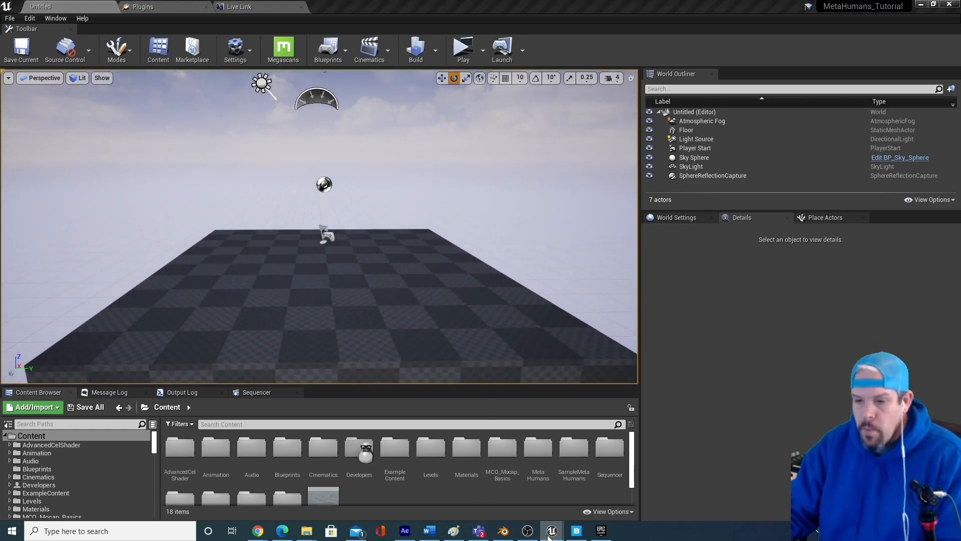
click(572, 498)
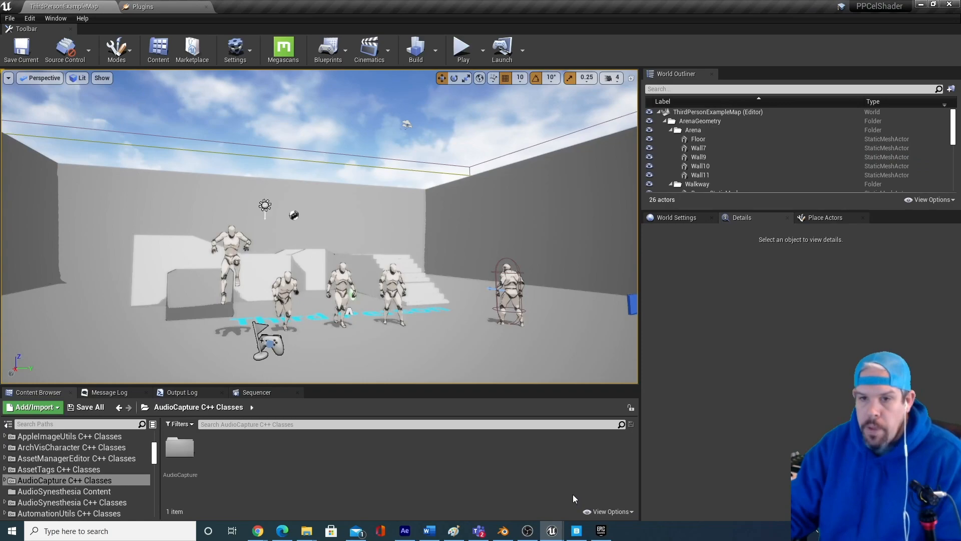
scroll(100, 465, up, 10)
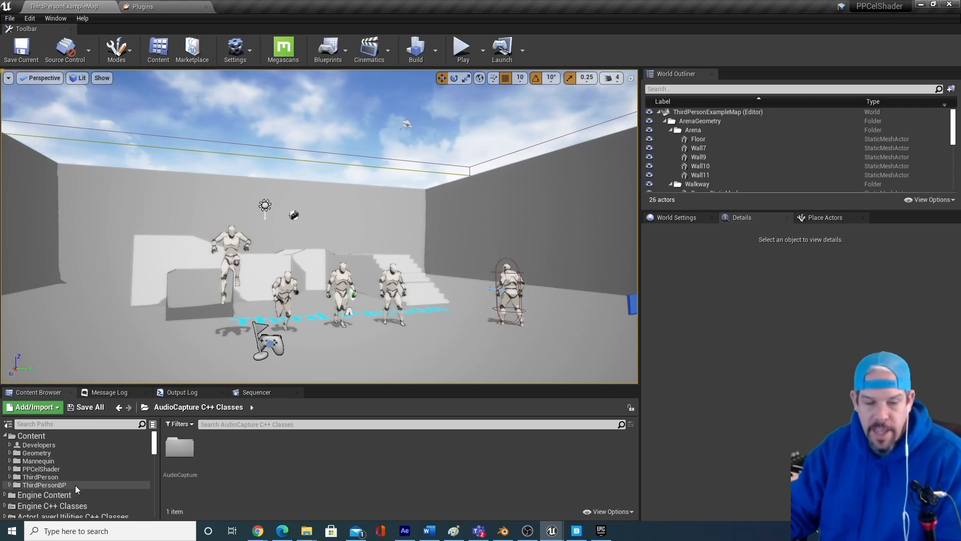
click(43, 468)
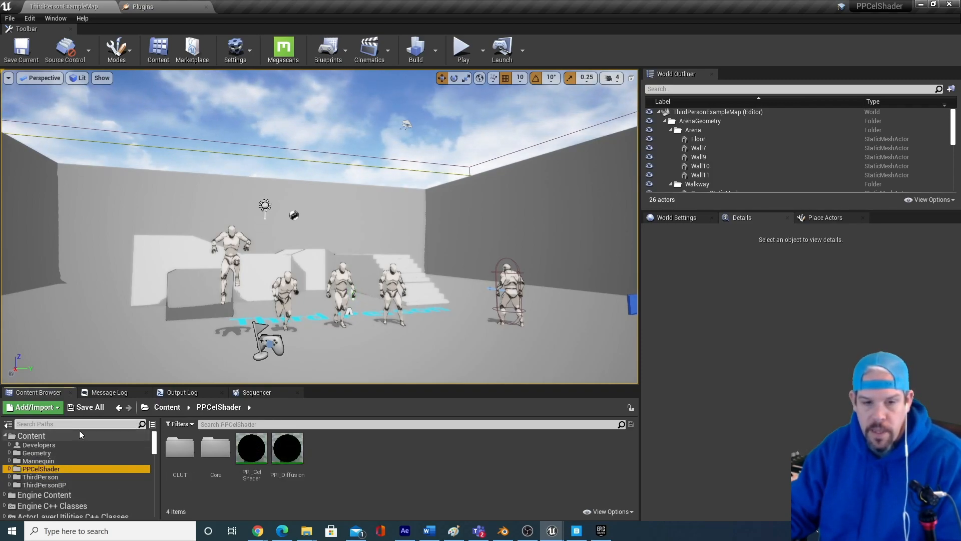
click(8, 424)
click(8, 424)
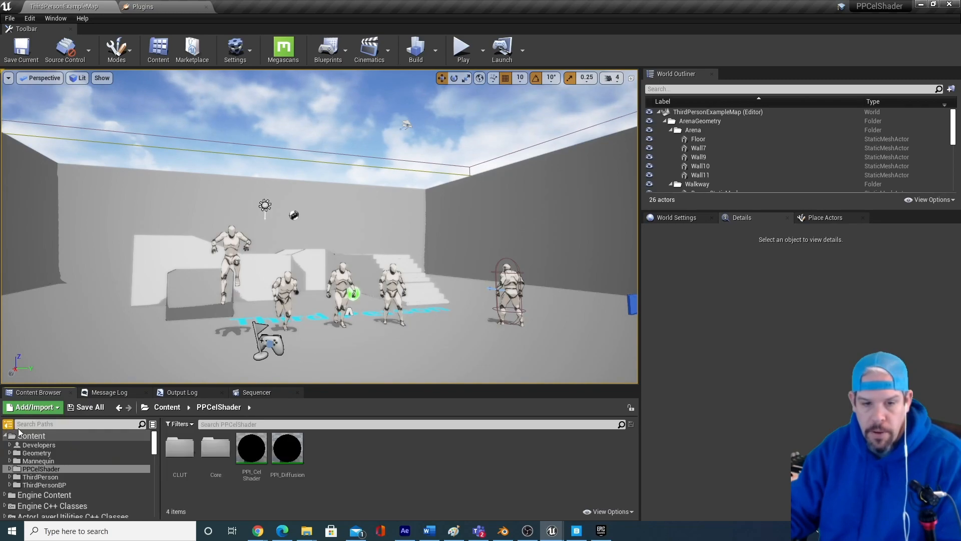
Step: Migrate the PPCelShader folder with all its listed assets to the Content folder of MetaHumans_Tutorial in Unreal Projects on Data (D:)
right_click(32, 471)
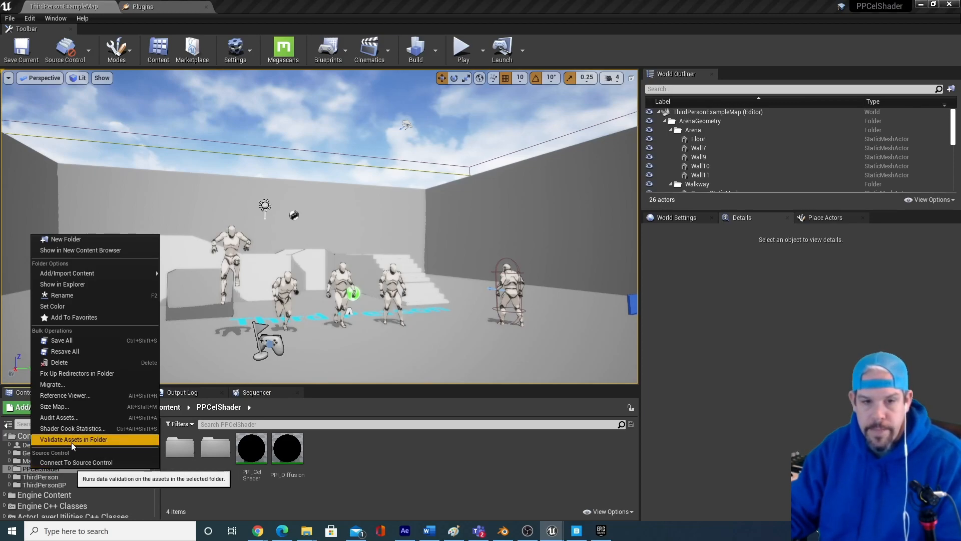
click(107, 383)
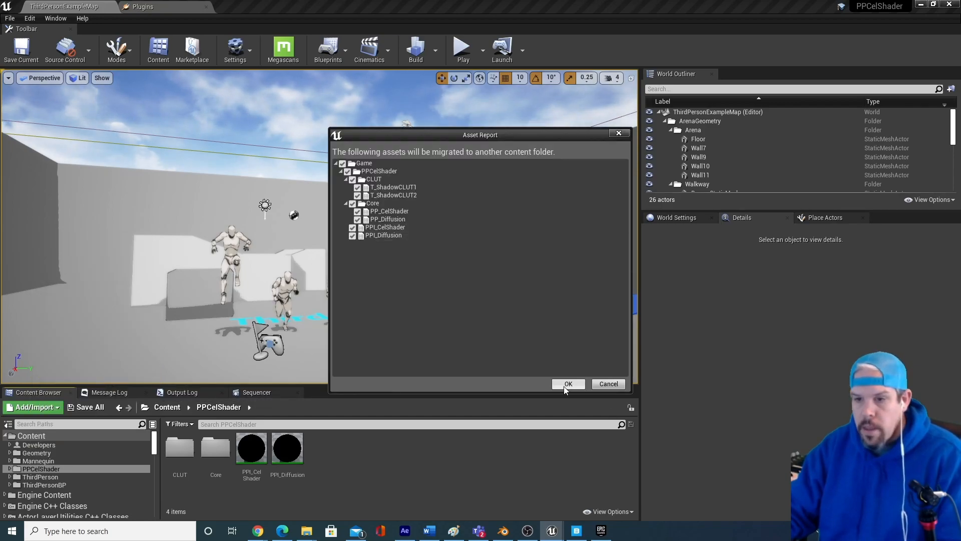
click(564, 386)
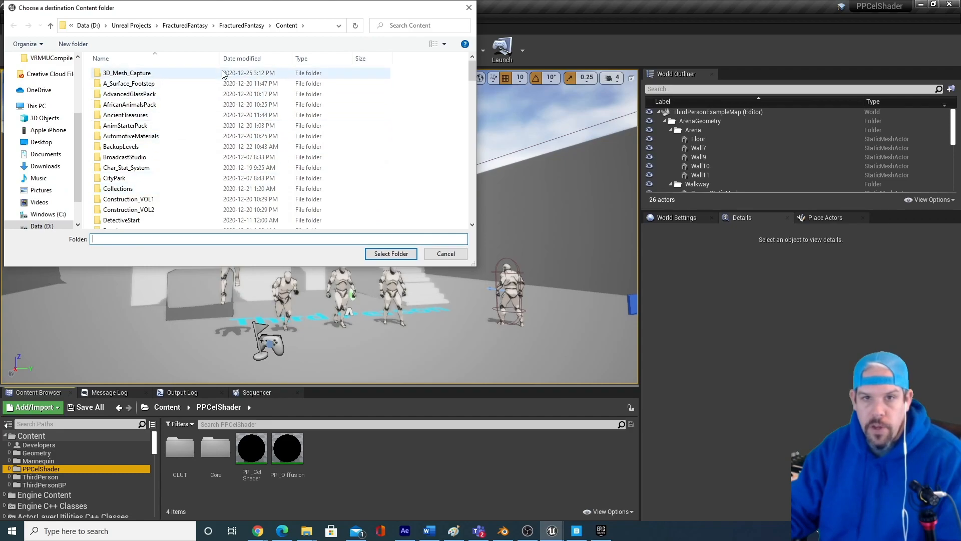
click(132, 25)
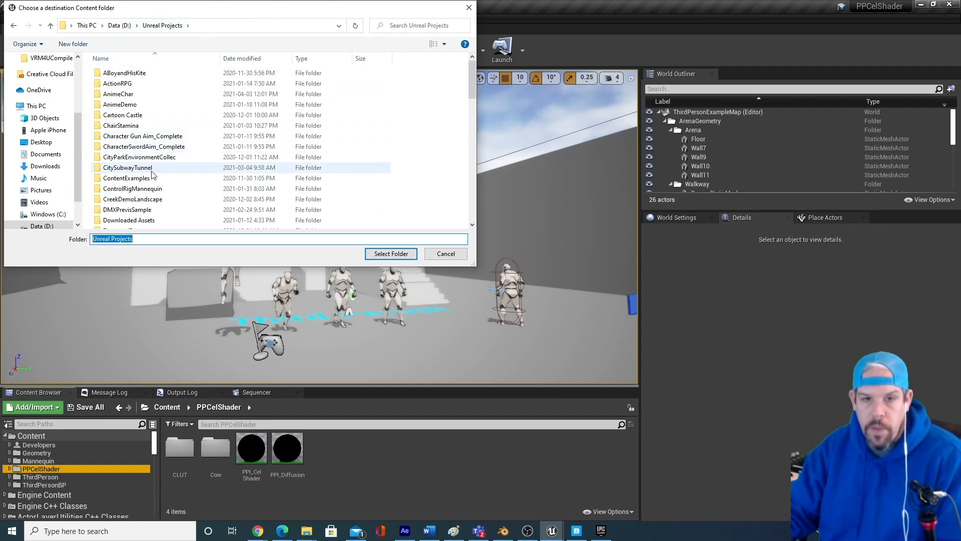
click(151, 168)
scroll(149, 177, down, 7)
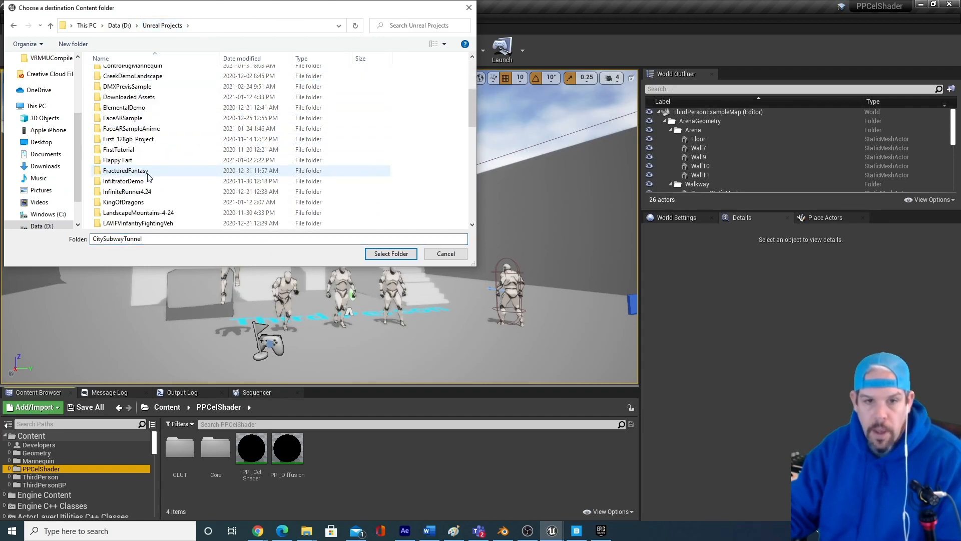
scroll(148, 178, down, 3)
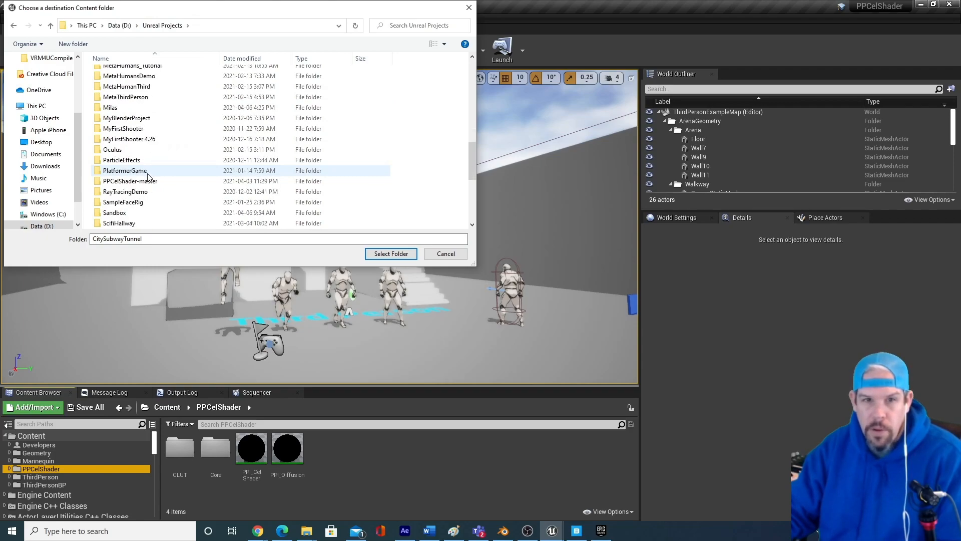
scroll(148, 176, up, 1)
click(140, 91)
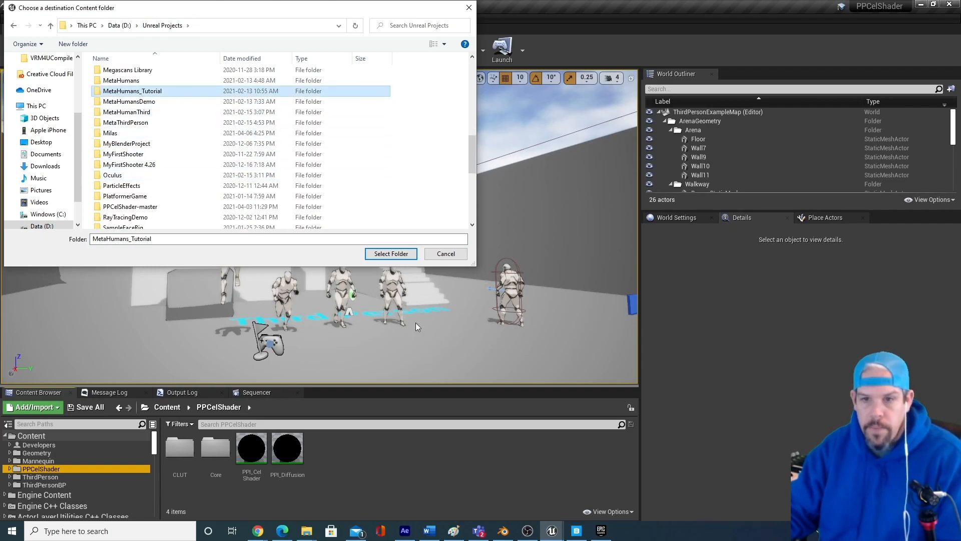
double_click(140, 90)
double_click(133, 72)
double_click(133, 83)
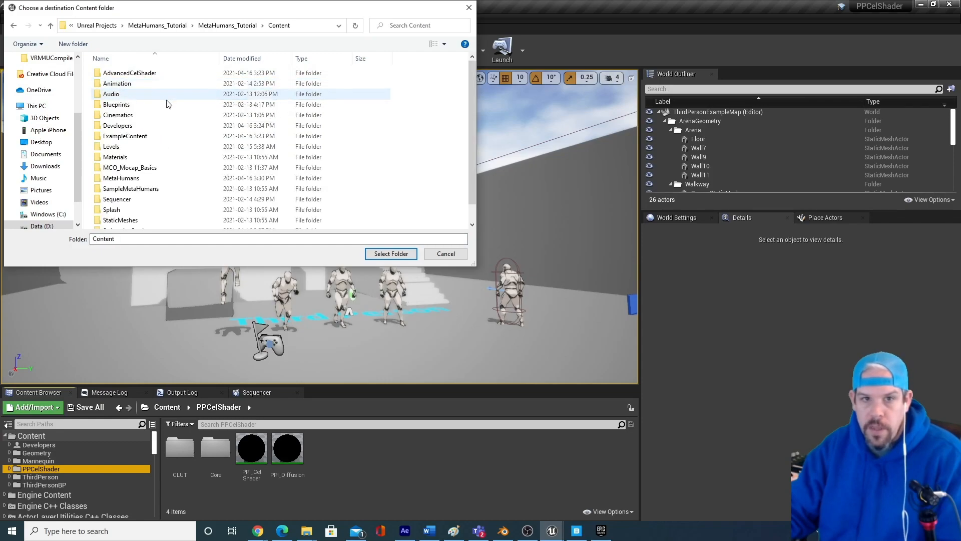
click(382, 254)
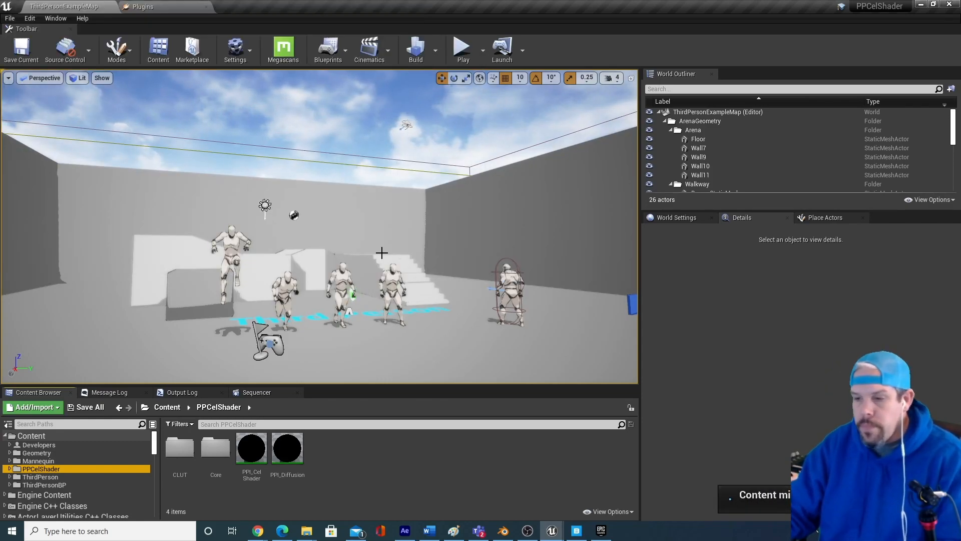
Step: Return to the MetaHumans_Tutorial project and open the migrated PPCelShader folder in its content
click(944, 6)
right_drag(386, 275, 387, 275)
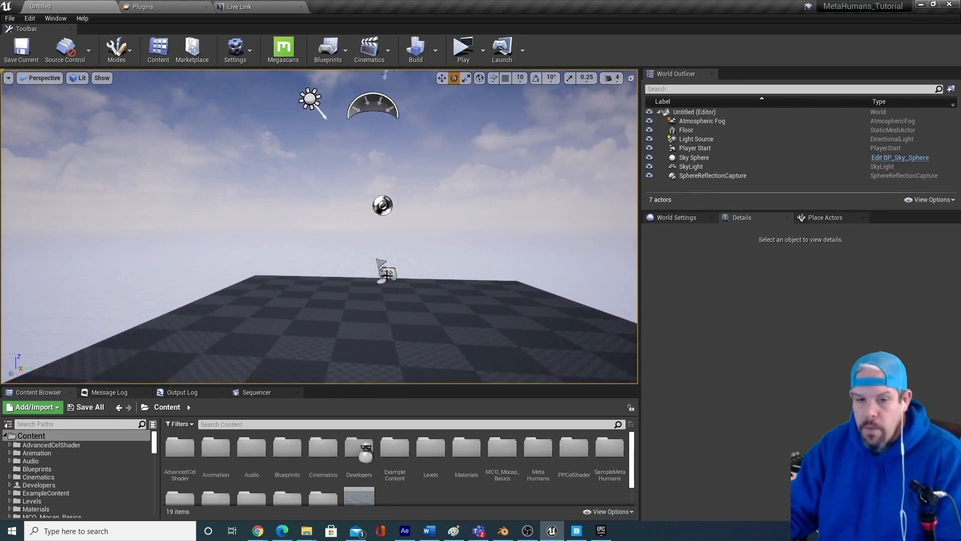
click(74, 445)
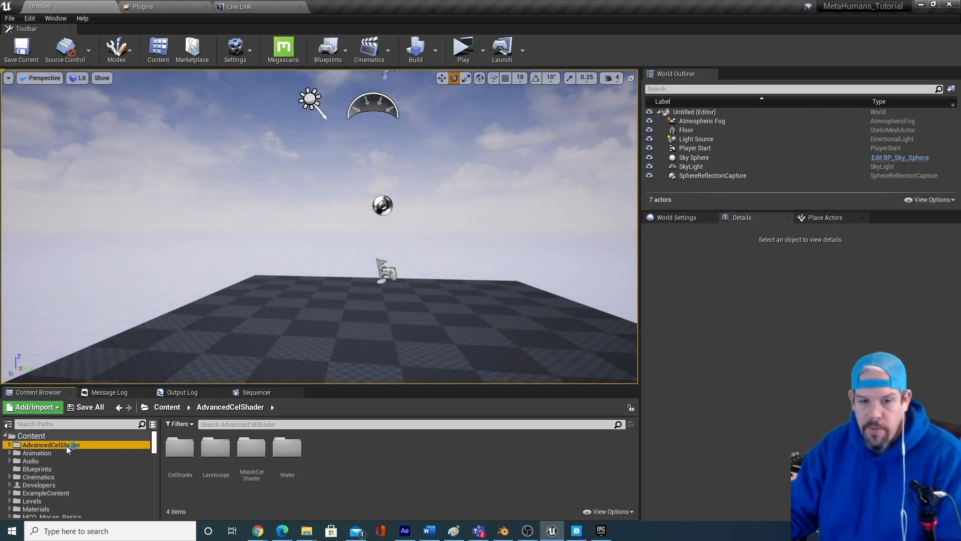
scroll(76, 475, down, 3)
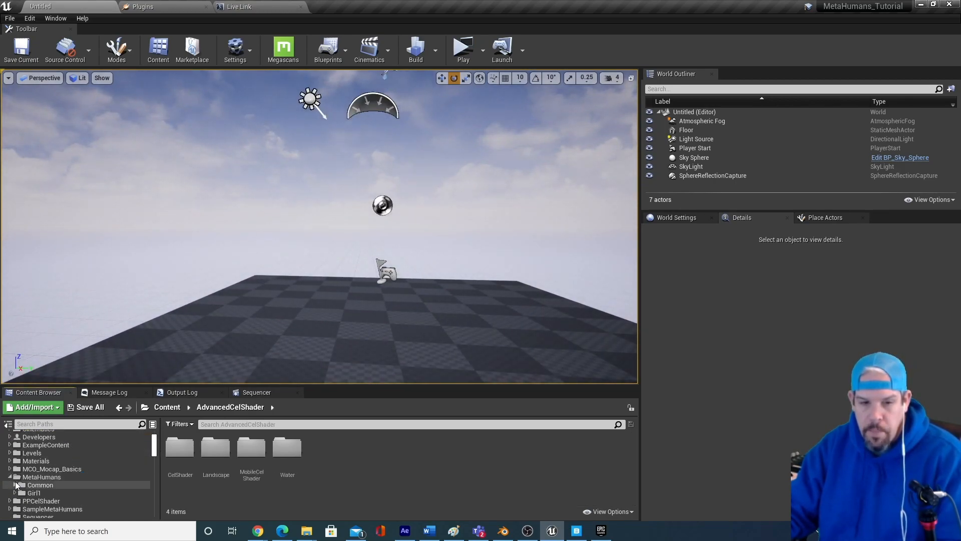
click(53, 486)
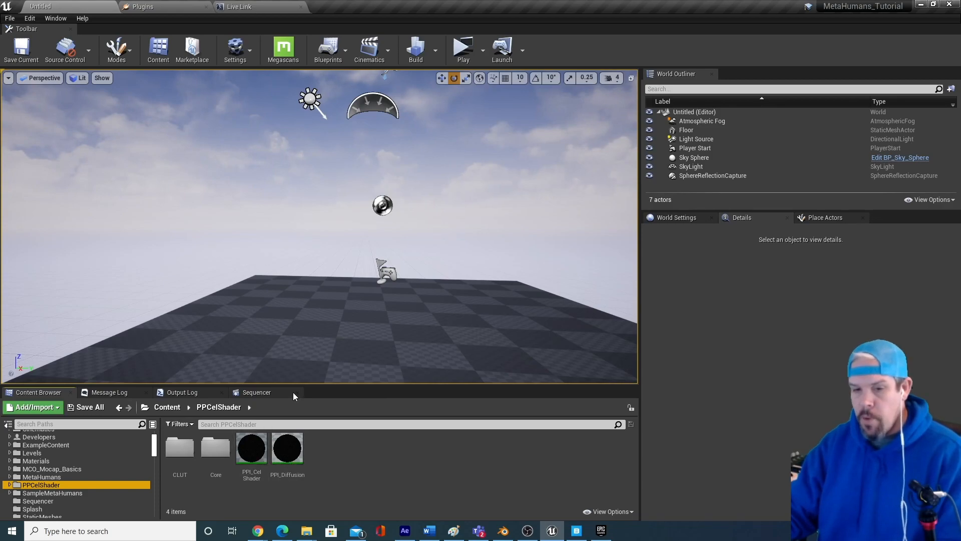
mouse_move(322, 315)
right_down()
mouse_move(361, 316)
mouse_move(336, 315)
right_up()
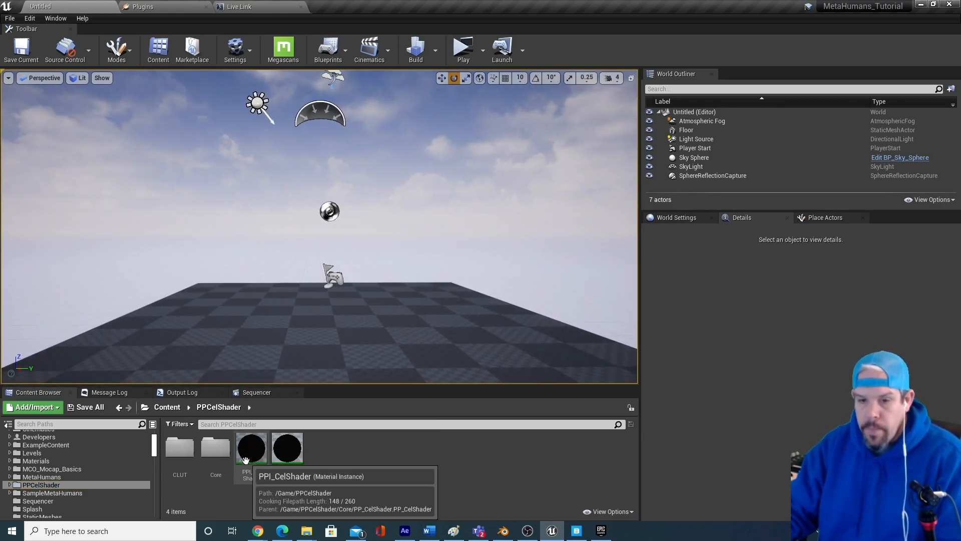
Step: Search the placeable actors for "post", place a Post Process Volume on the level's floor, and select it in the level's actor list
click(443, 260)
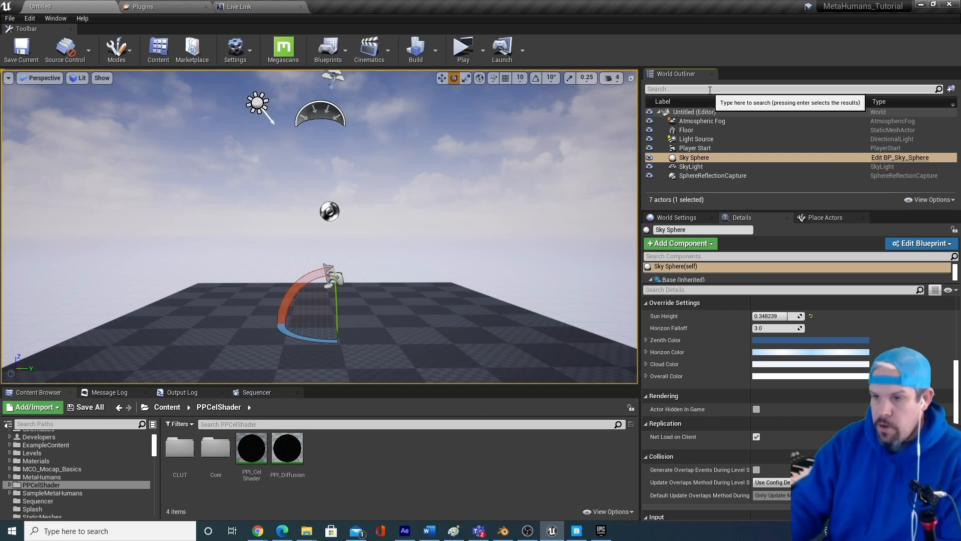
click(835, 218)
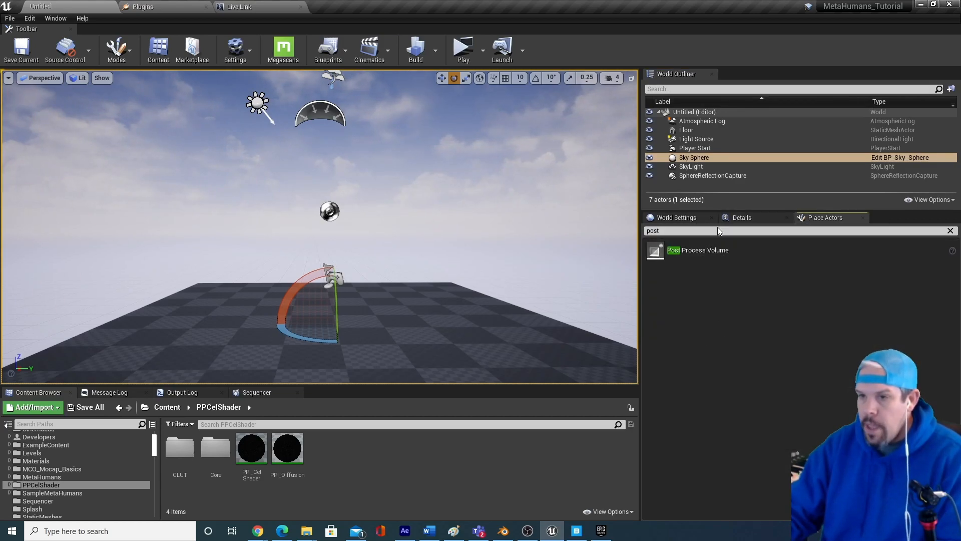
click(951, 230)
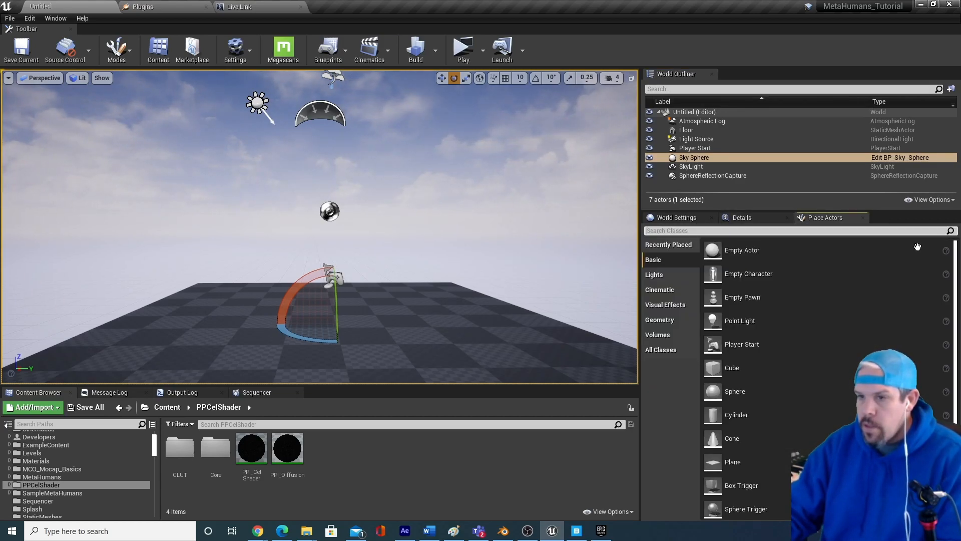
click(748, 231)
text(post)
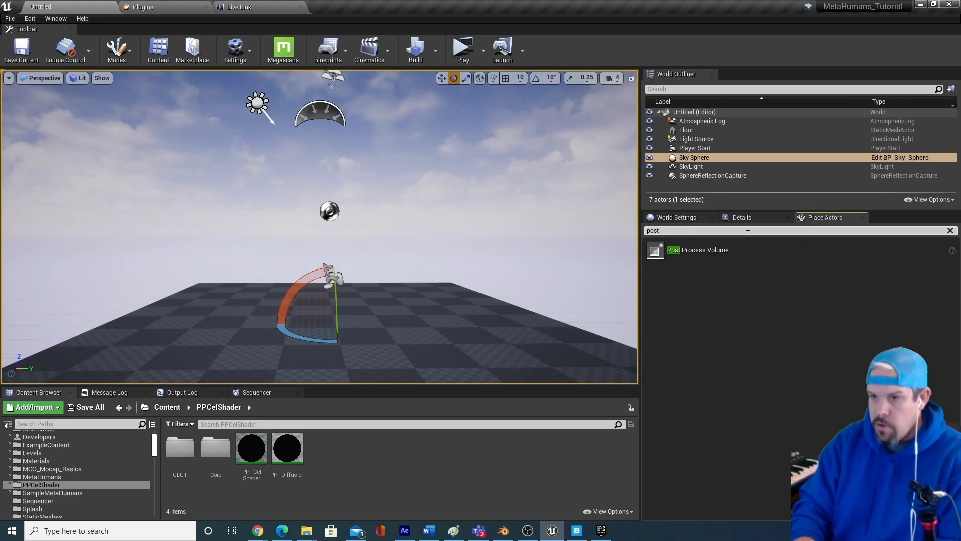
drag(671, 251, 357, 326)
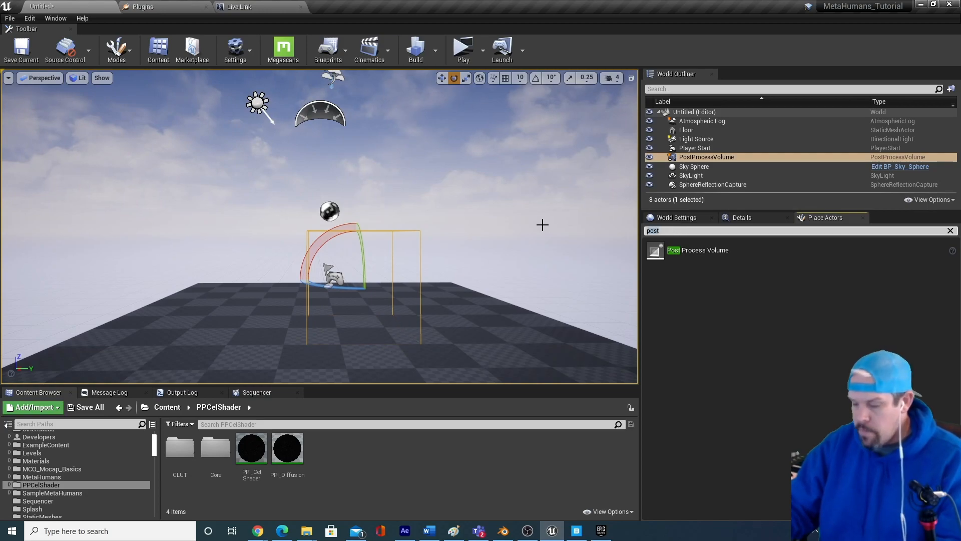
key(BackSpace)
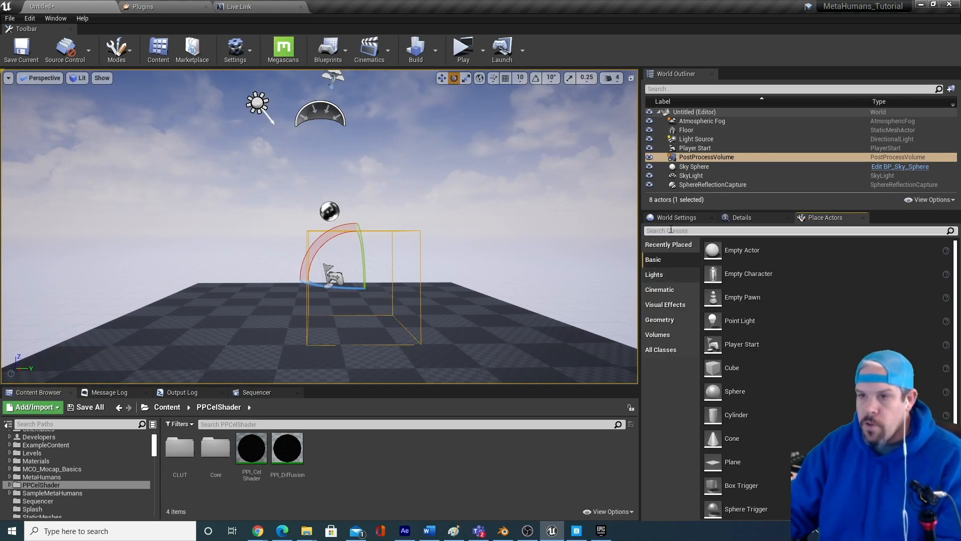
click(703, 157)
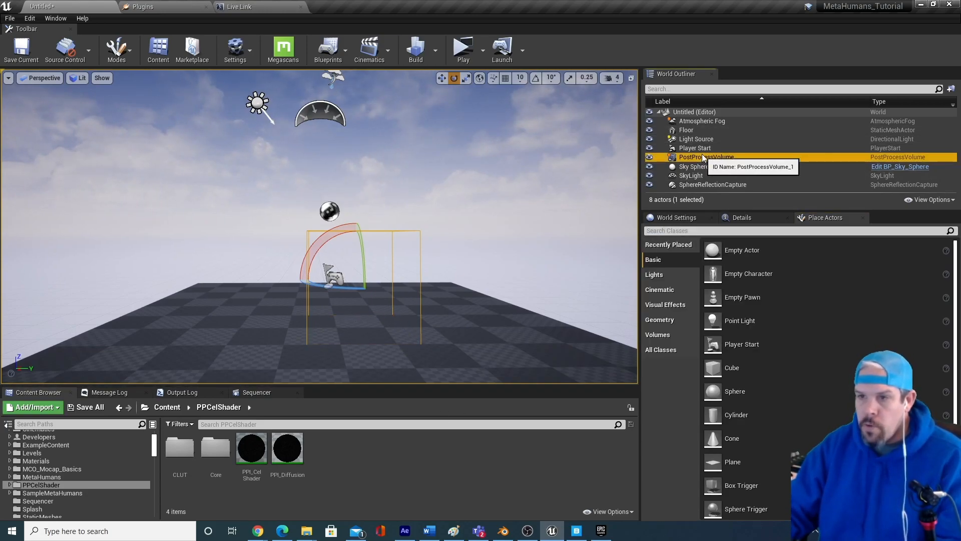
Step: Filter the post process volume's details for "extent" and enable Infinite Extent (Unbound)
click(748, 216)
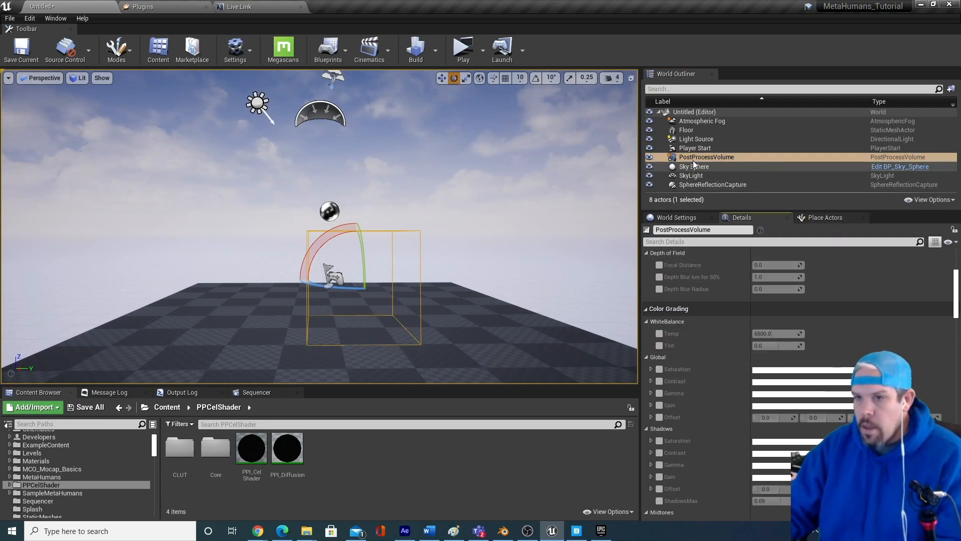
scroll(706, 263, up, 5)
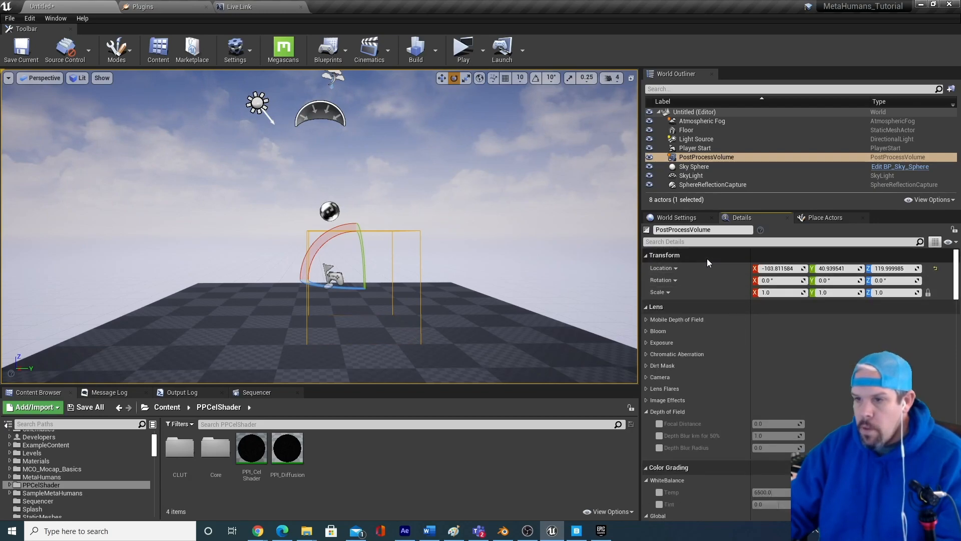
click(690, 241)
text(e)
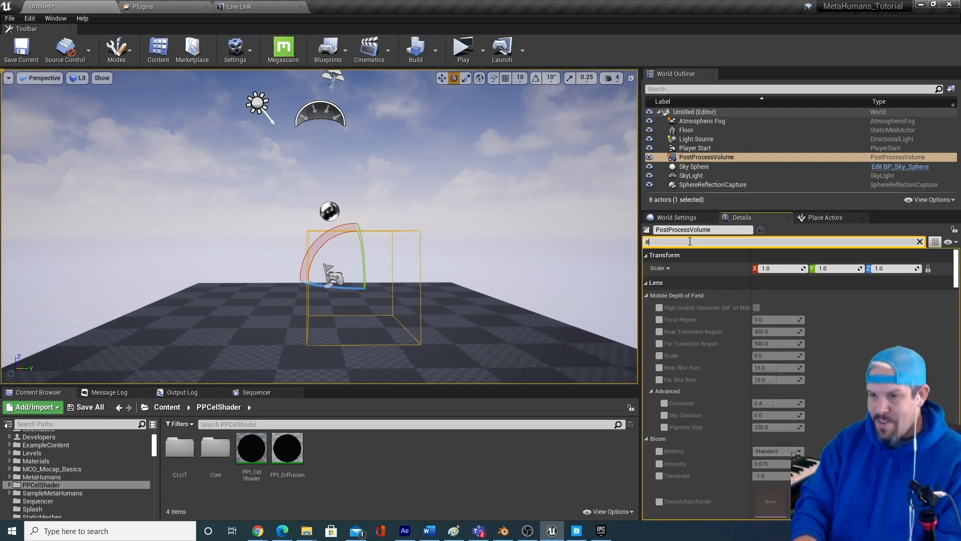
text(xtent)
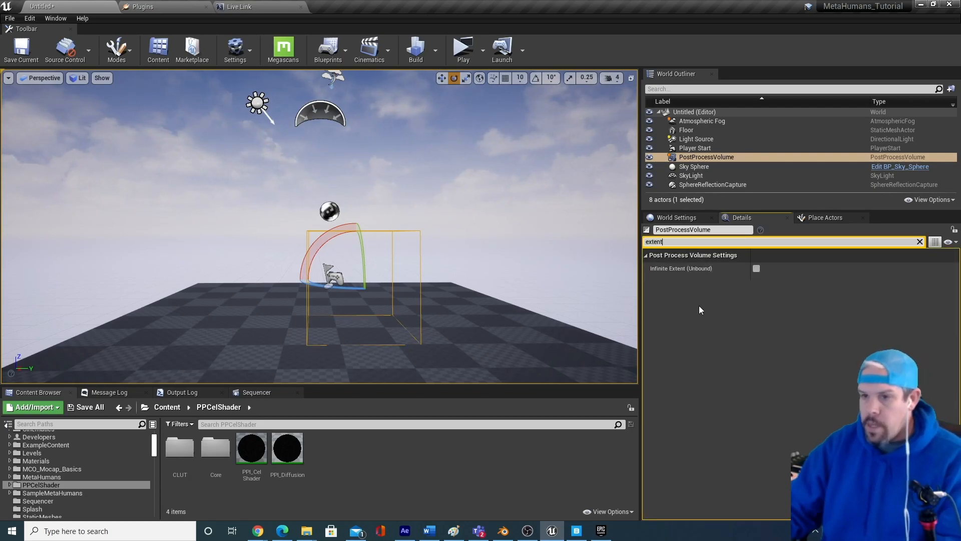
click(755, 269)
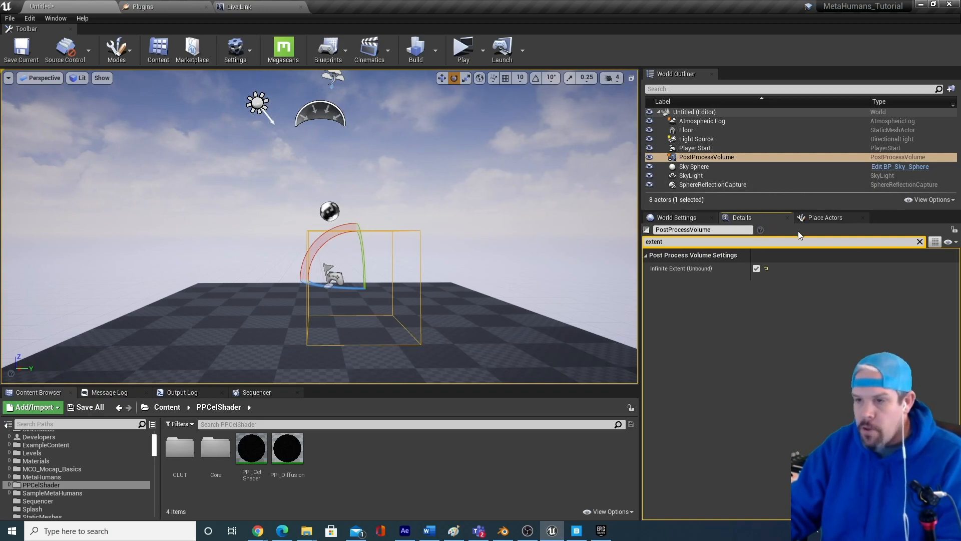
click(671, 216)
click(740, 217)
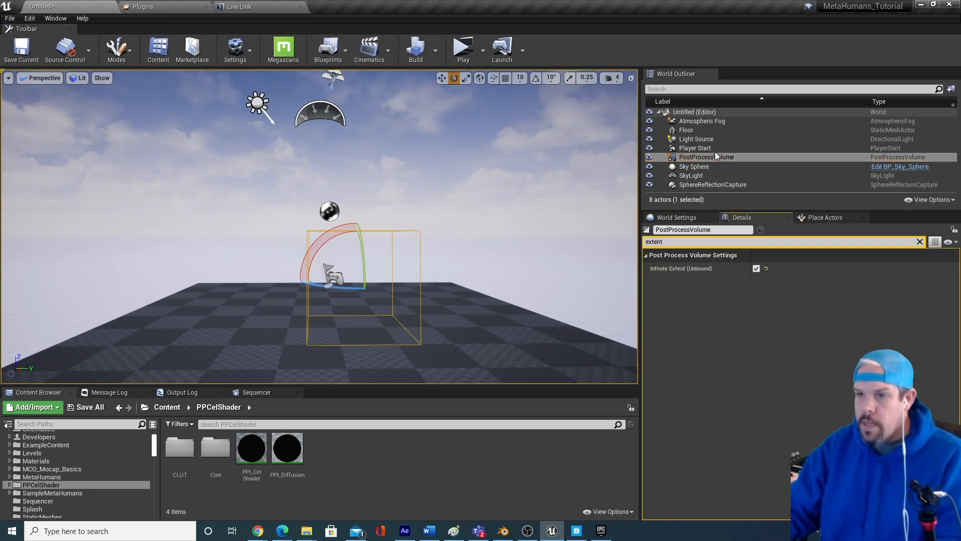
click(710, 158)
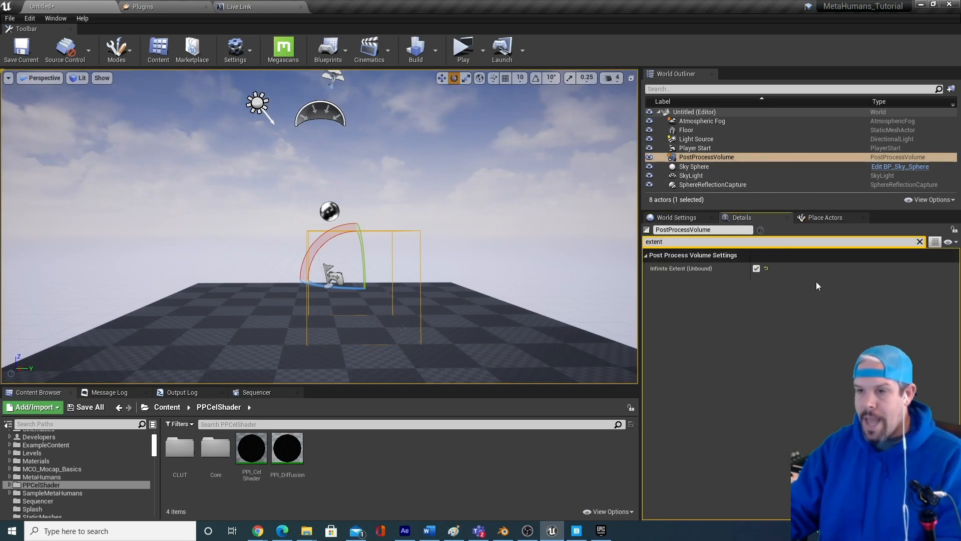
Step: Clear the details filter and add an Asset reference element to the volume's Post Process Materials array
click(920, 241)
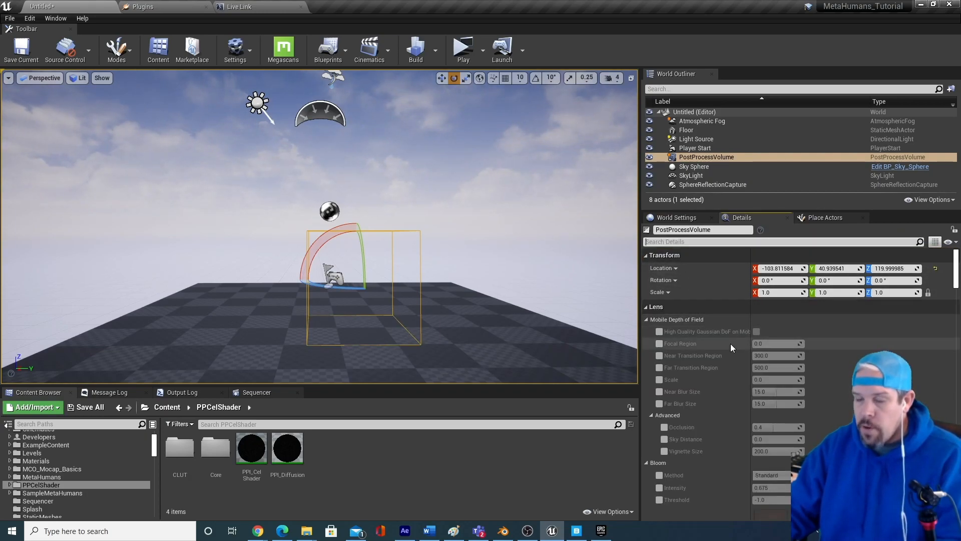
scroll(734, 359, down, 15)
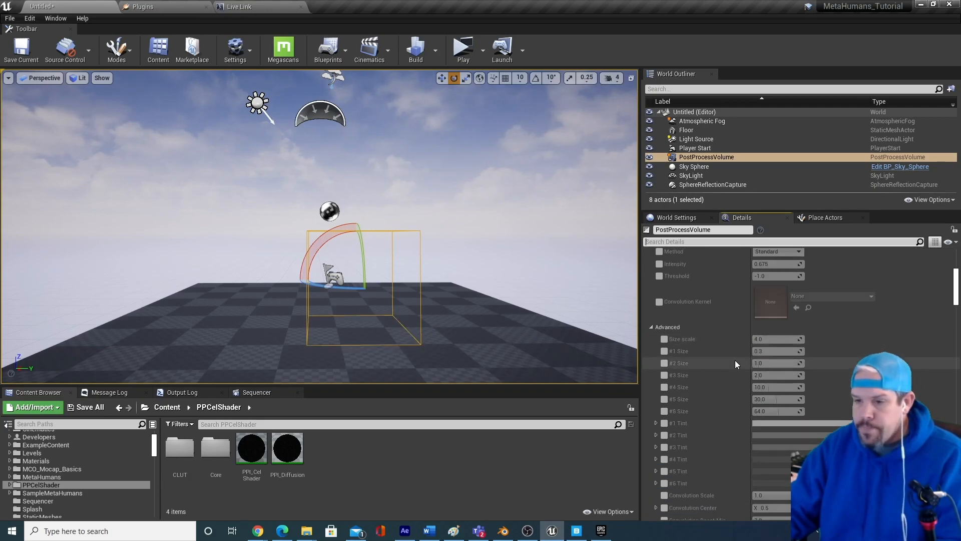
scroll(736, 361, down, 10)
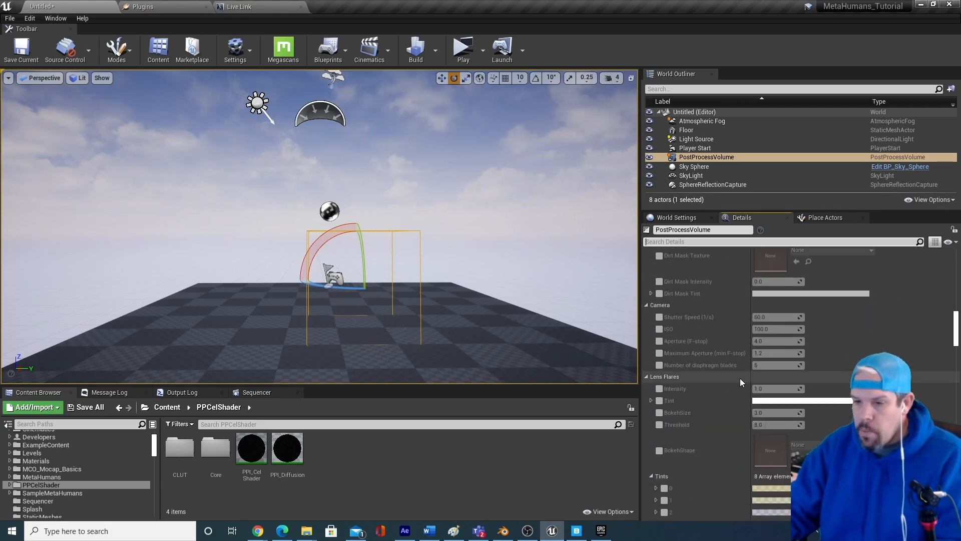
scroll(740, 382, down, 3)
scroll(740, 382, down, 10)
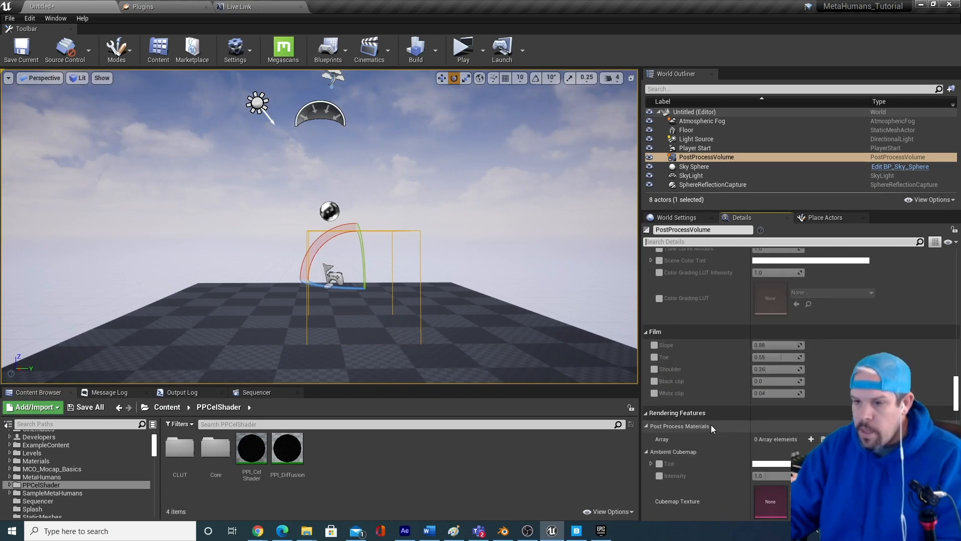
scroll(711, 425, down, 3)
scroll(704, 335, down, 2)
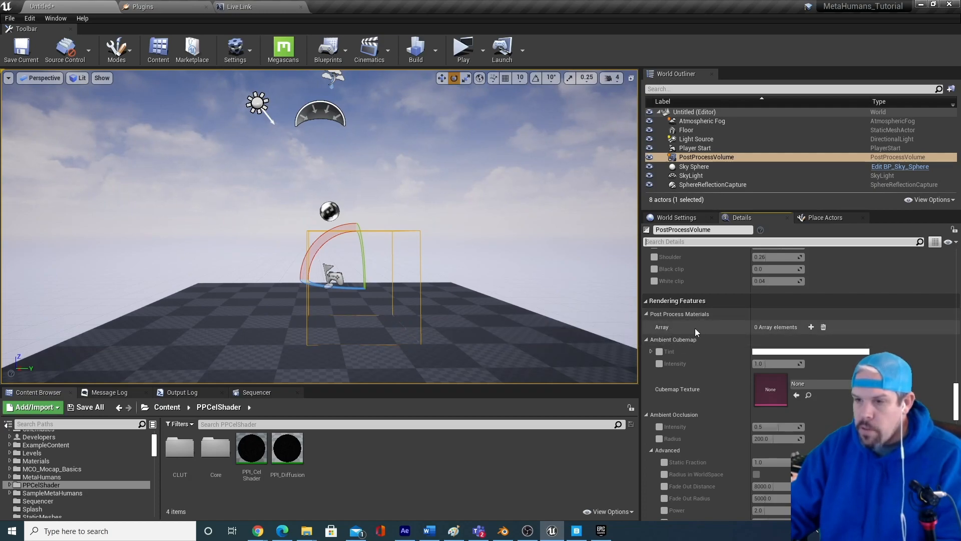
click(811, 327)
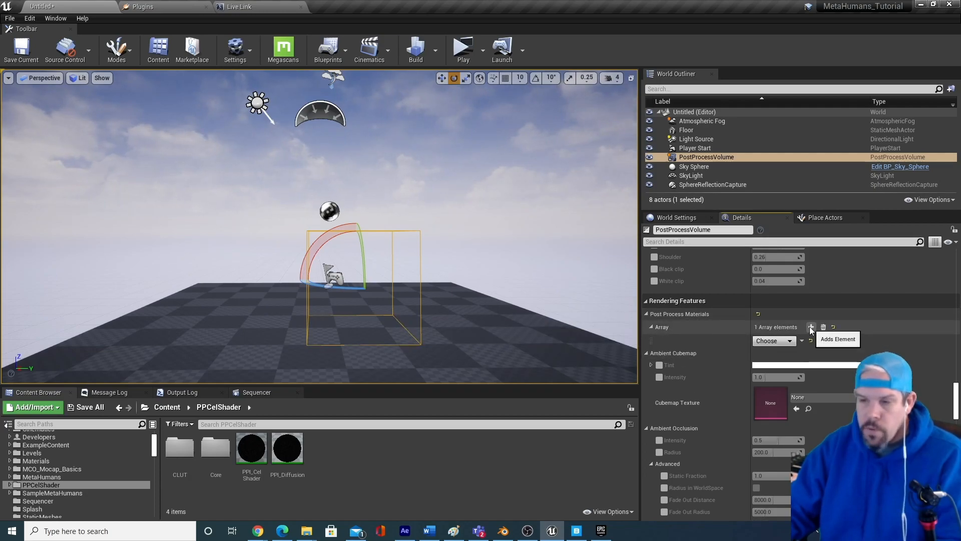
click(780, 342)
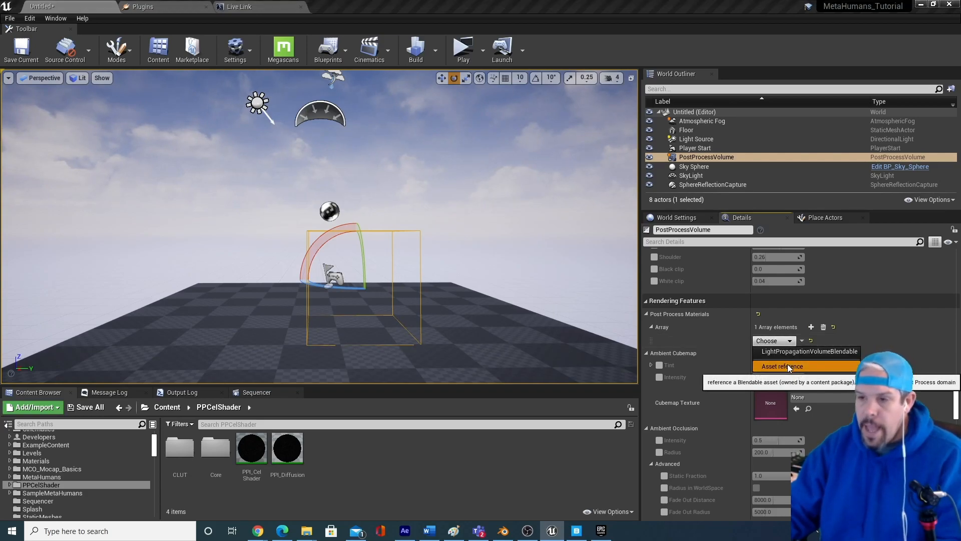
click(790, 367)
Step: Search the assets for "PPI" and assign PPI_CelShader to the new Post Process Materials element
click(761, 340)
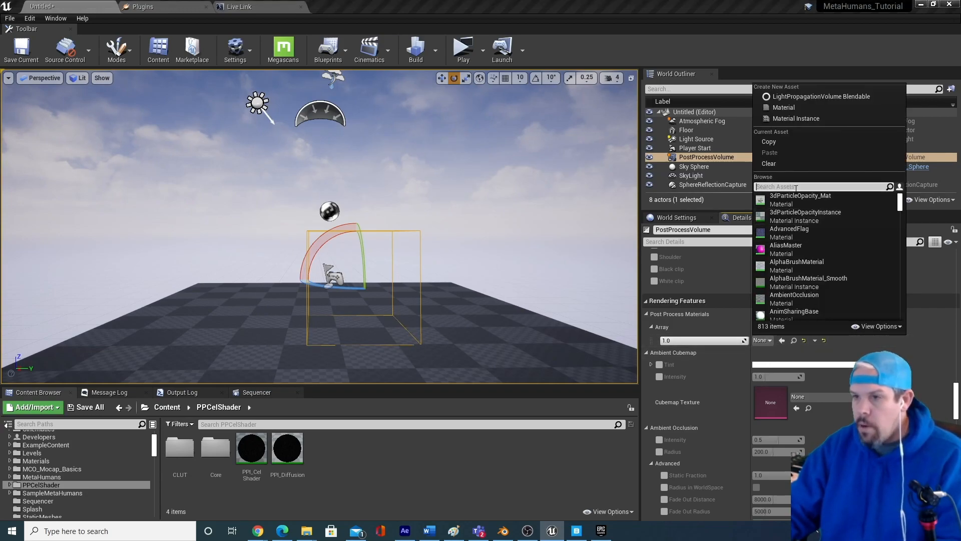
text(PCel)
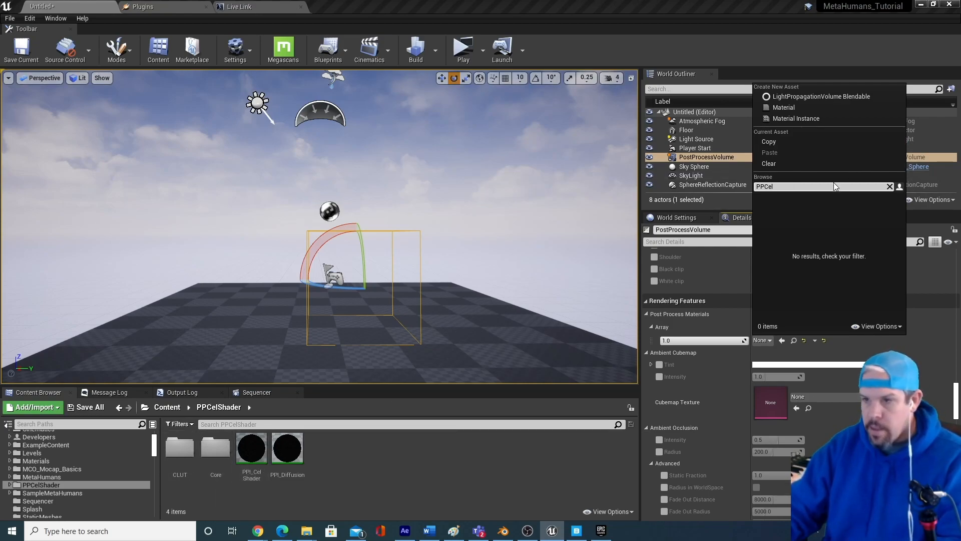
key(BackSpace)
key(BackSpace)
key(BackSpace)
text(I)
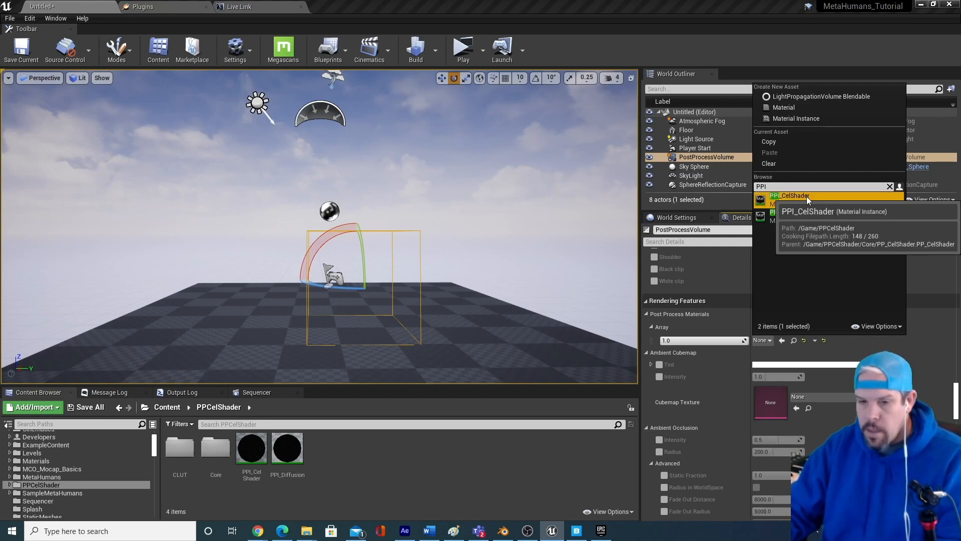
click(807, 196)
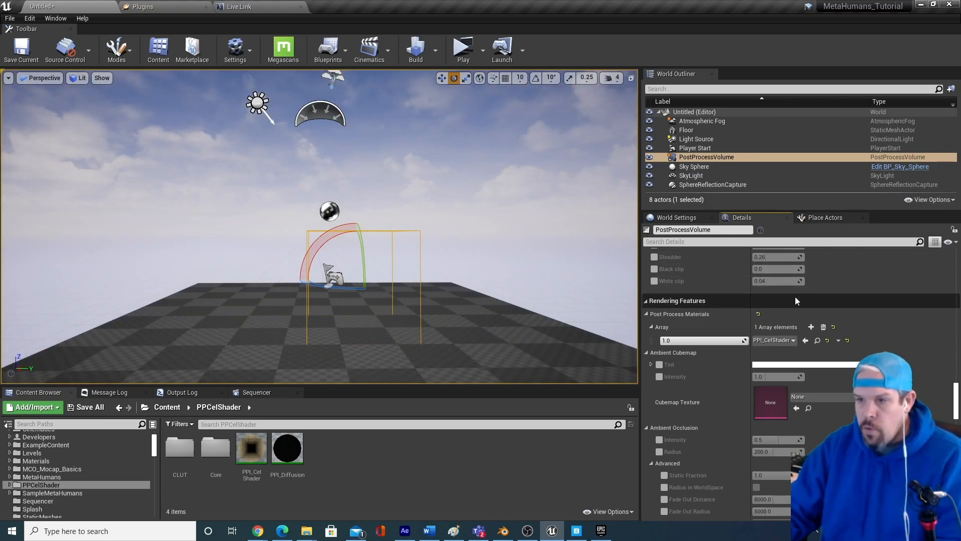
mouse_move(669, 341)
mouse_down()
mouse_move(579, 340)
mouse_move(745, 340)
mouse_up()
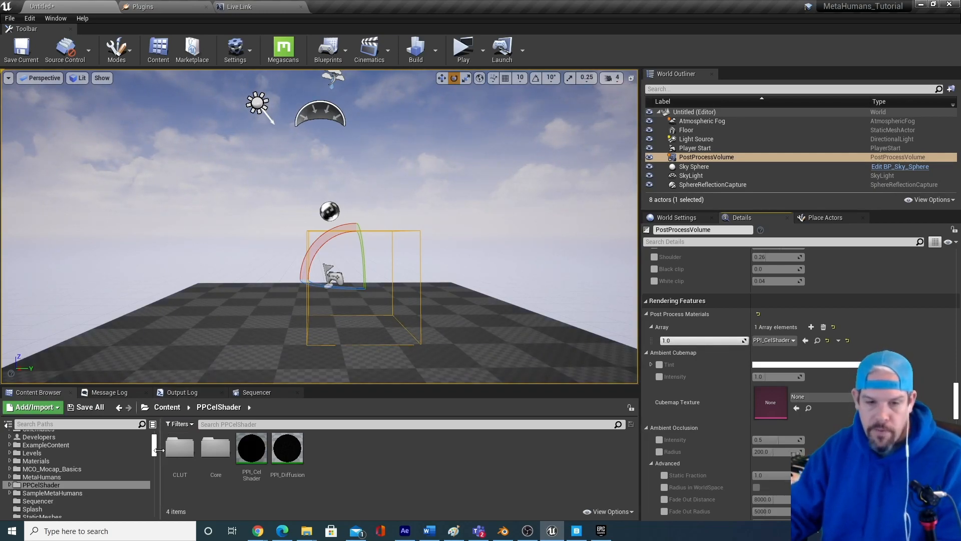
Step: Search the project's entire Content folder for "mann" to find the mannequin assets
scroll(50, 458, up, 4)
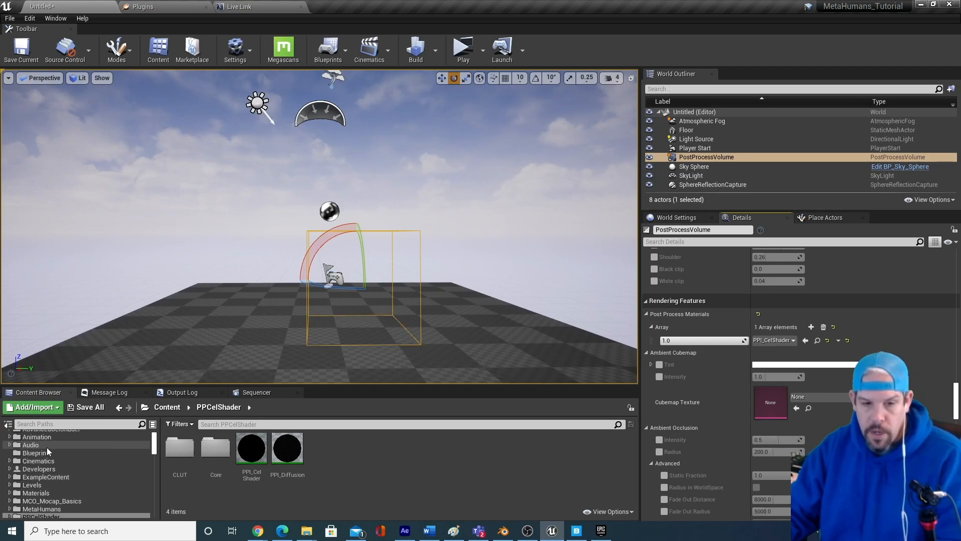
click(58, 424)
text(manne)
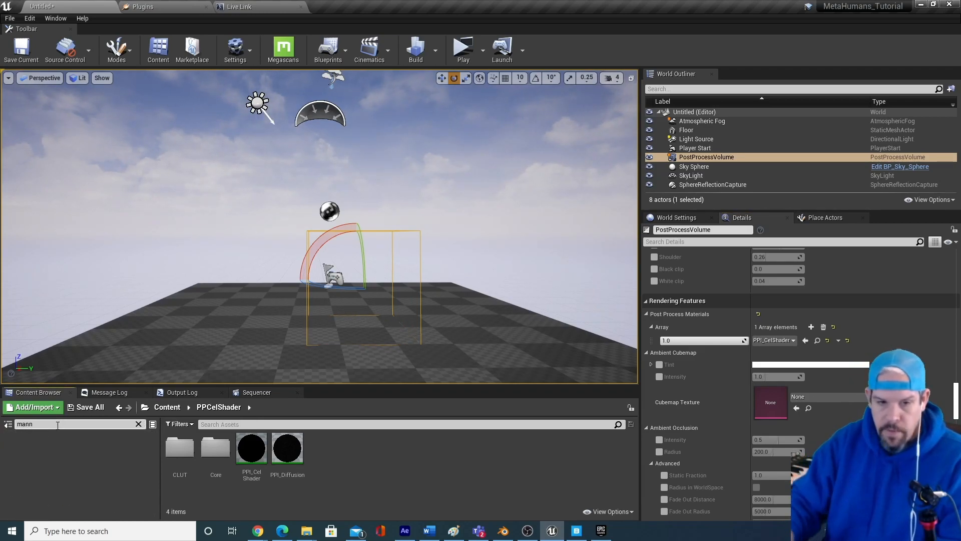
click(139, 424)
click(37, 435)
click(222, 425)
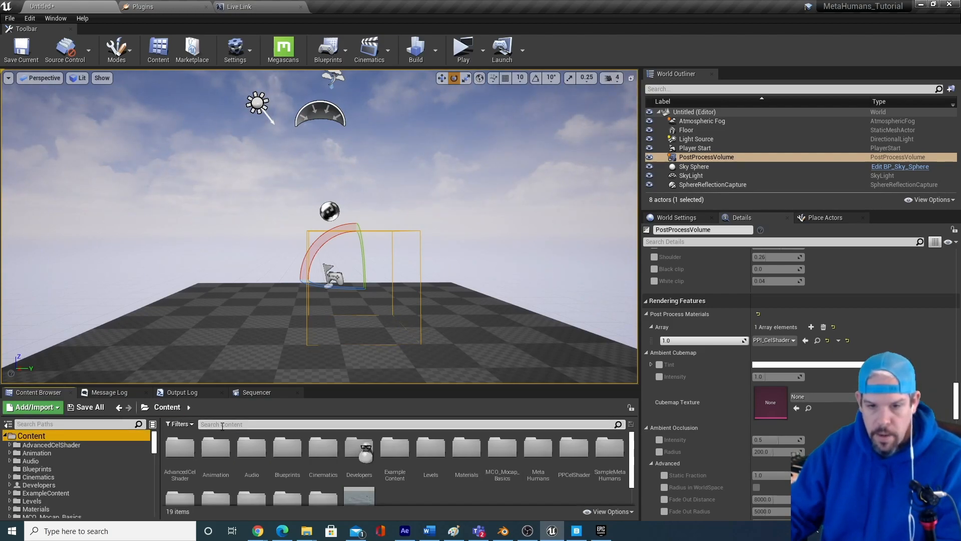
text(m)
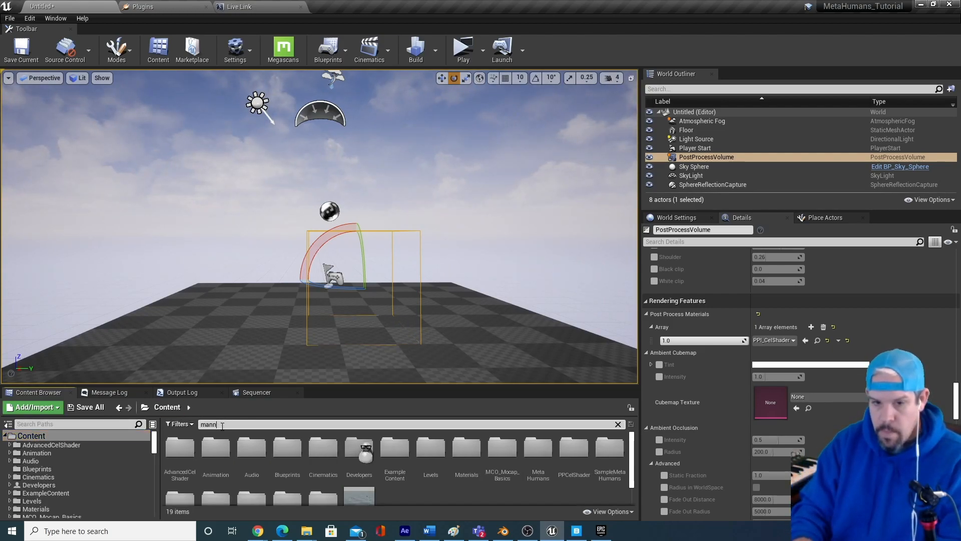
text(ann)
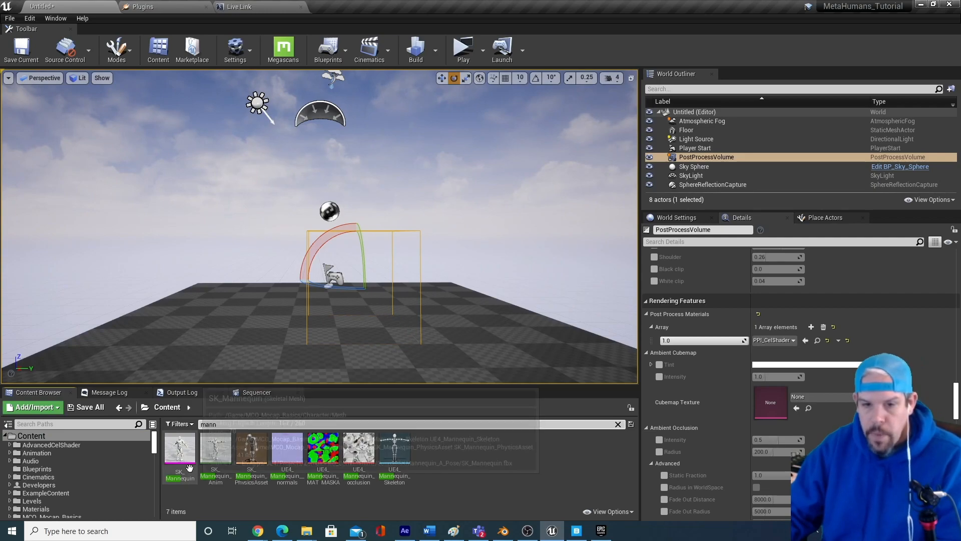
Step: Place the SK_Mannequin skeletal mesh on the floor beside the post process volume and inspect its cel shading up close
drag(189, 468, 254, 346)
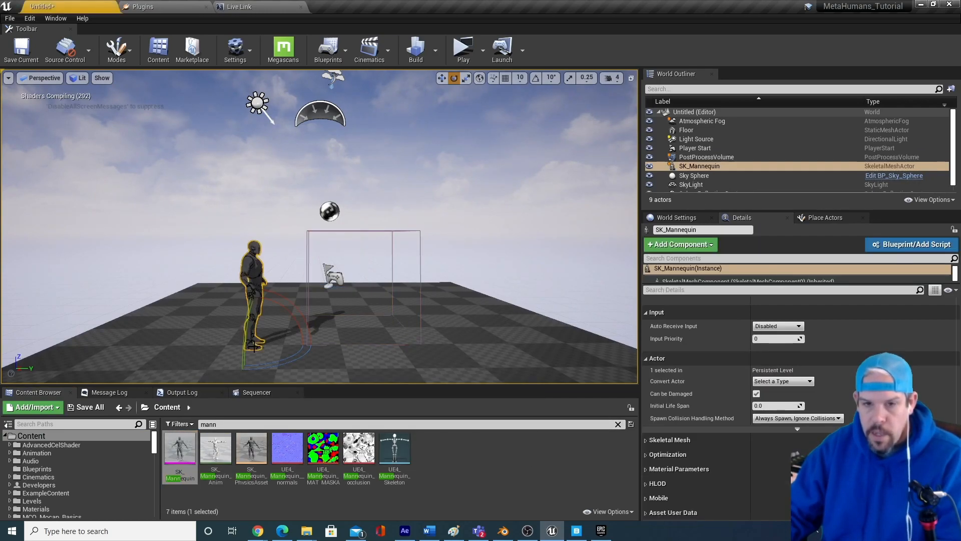
key(f)
middle_drag(334, 328, 334, 355)
scroll(333, 316, up, 5)
right_drag(333, 316, 225, 305)
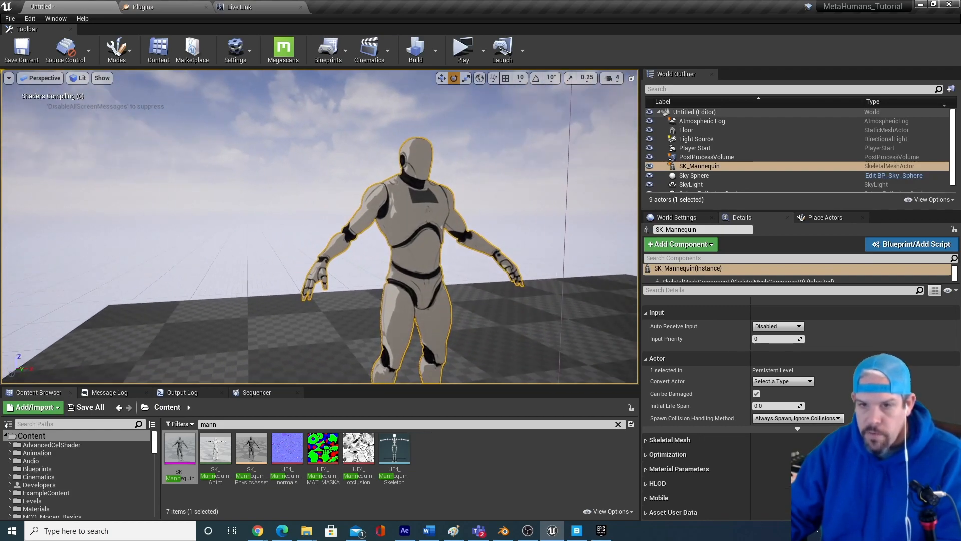
scroll(352, 302, down, 3)
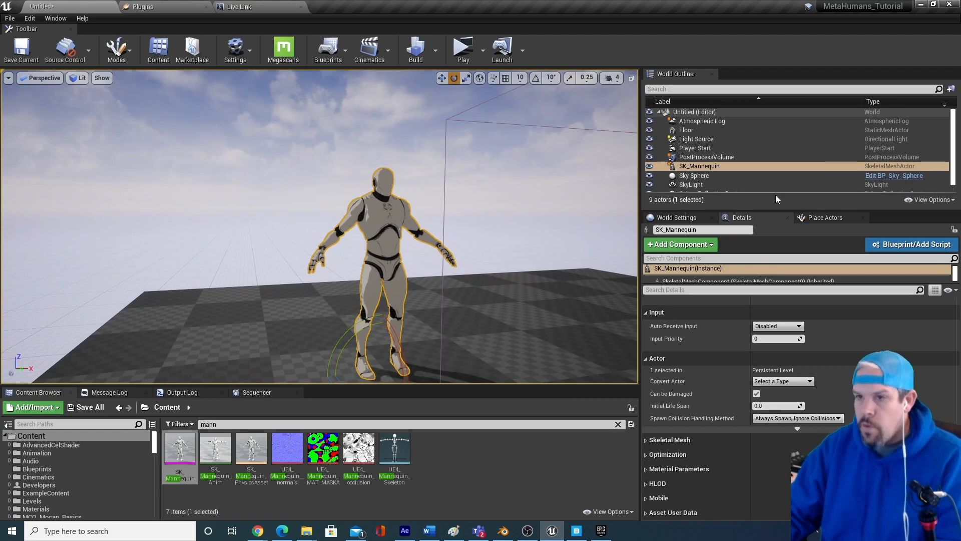
Step: Filter the level's actors for "post", select the post process volume, and lower the PPI_CelShader material's weight to 0.94
click(707, 89)
text(post)
click(699, 123)
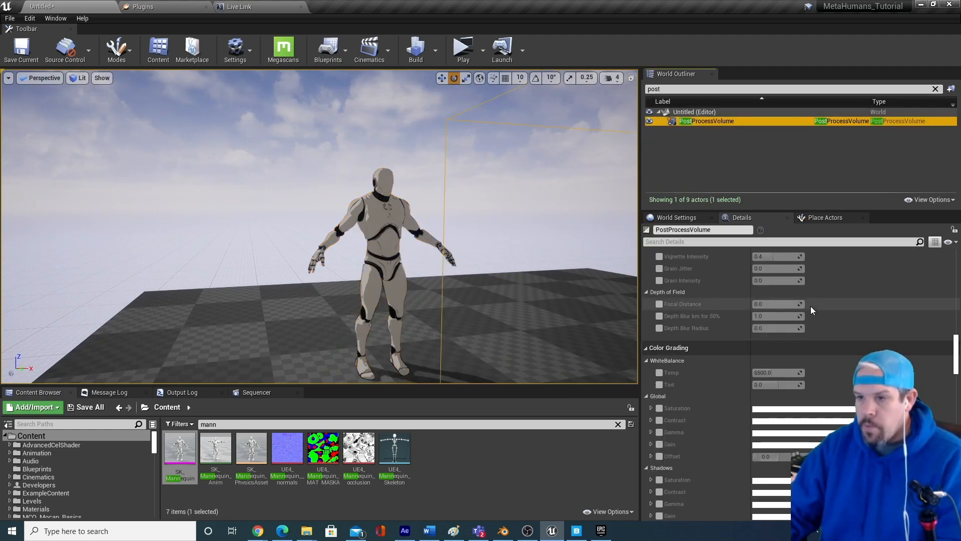
scroll(801, 284, up, 3)
scroll(803, 289, down, 10)
scroll(829, 328, down, 10)
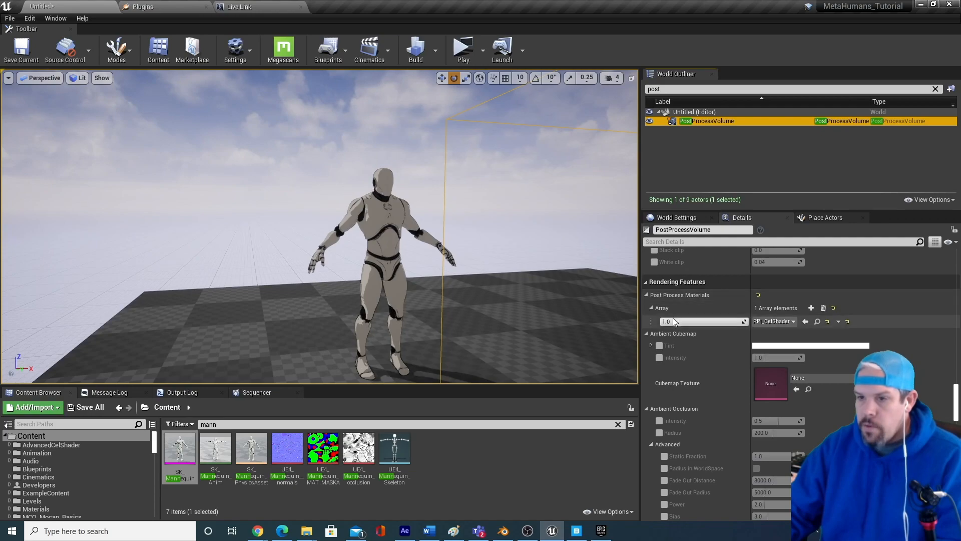
mouse_move(672, 322)
mouse_down()
mouse_move(706, 322)
mouse_move(661, 321)
mouse_move(748, 321)
mouse_move(664, 321)
mouse_up()
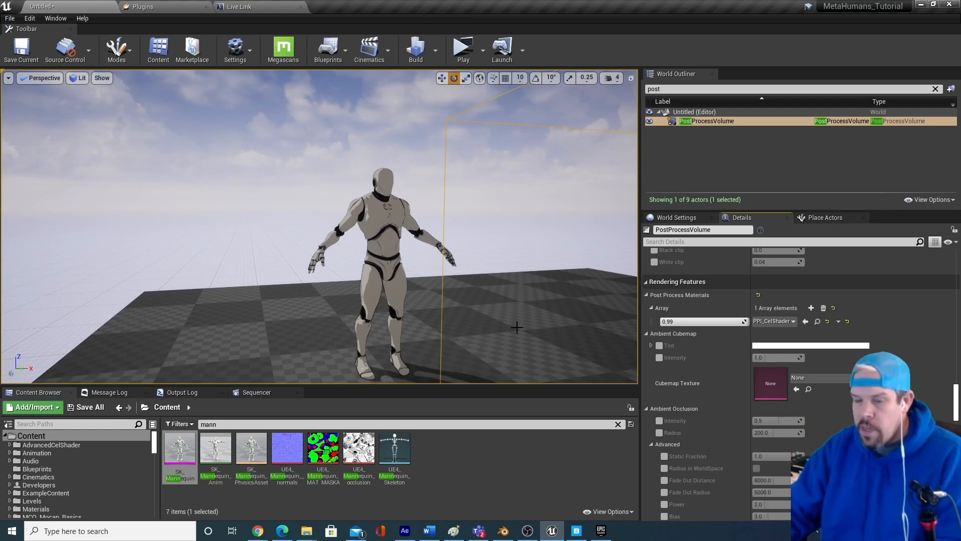
mouse_move(746, 322)
mouse_down()
mouse_move(674, 321)
mouse_move(683, 321)
mouse_up()
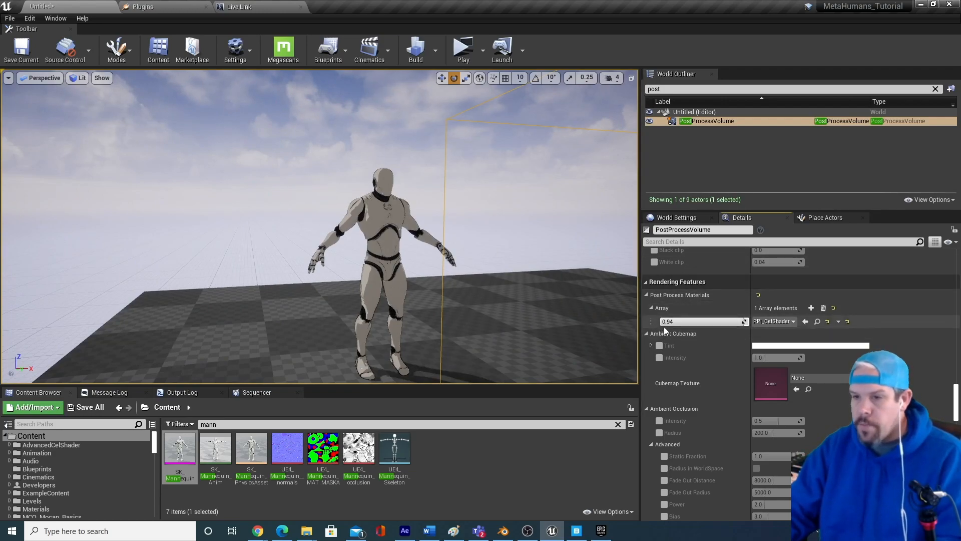
Step: Delete the SK_Mannequin actor from the level
click(376, 228)
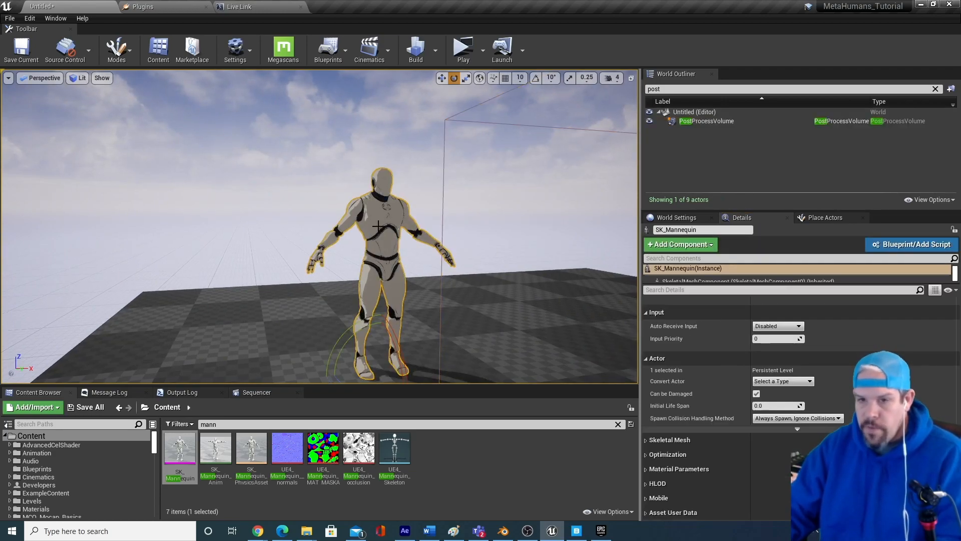
key(Delete)
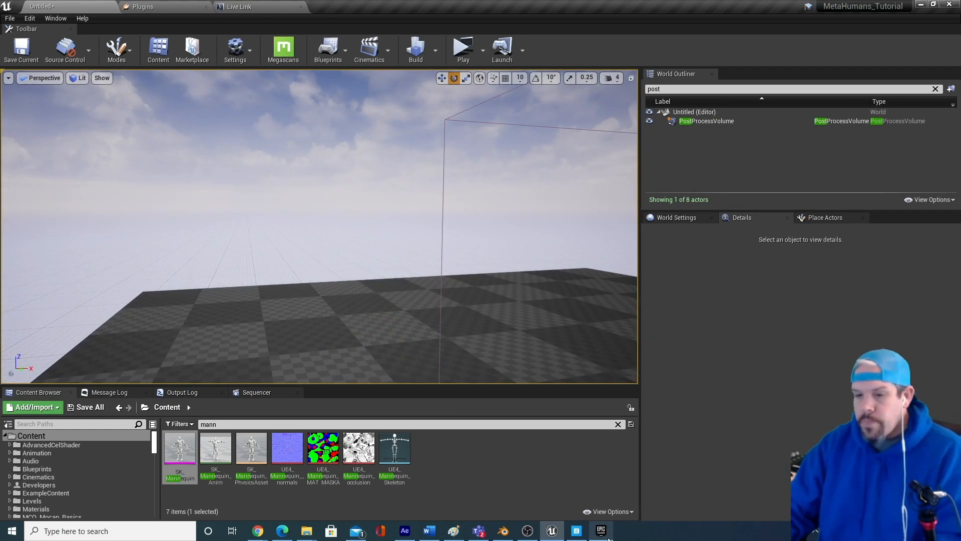
Step: Switch to Quixel Bridge to view My MetaHumans, and return to the MetaHumans_Tutorial project in Unreal Editor
click(582, 534)
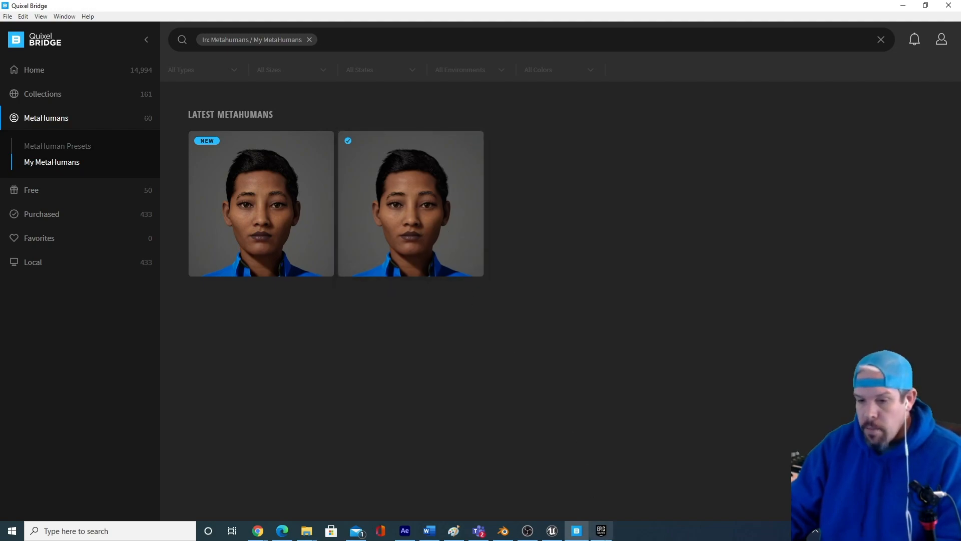
click(551, 532)
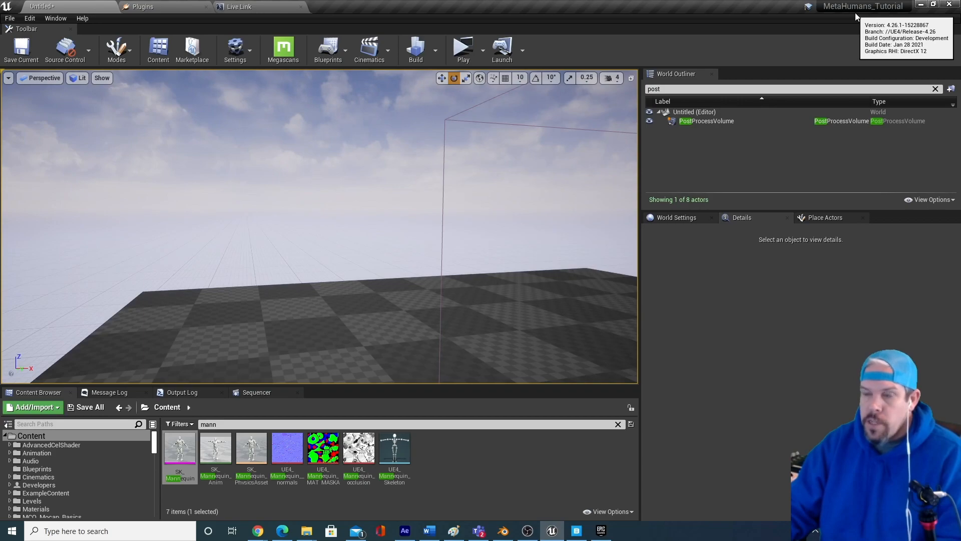
Step: Switch to Quixel Bridge and open its export settings
click(921, 4)
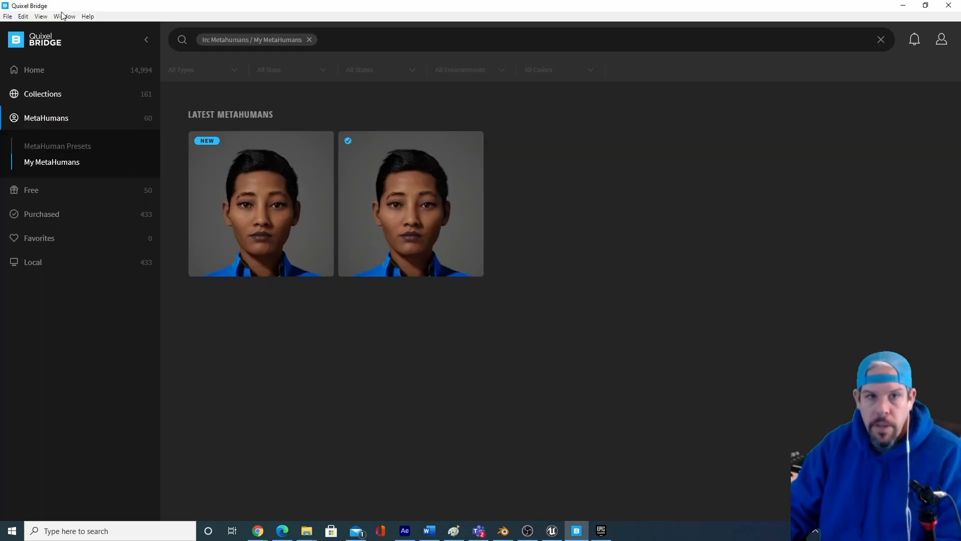
click(24, 16)
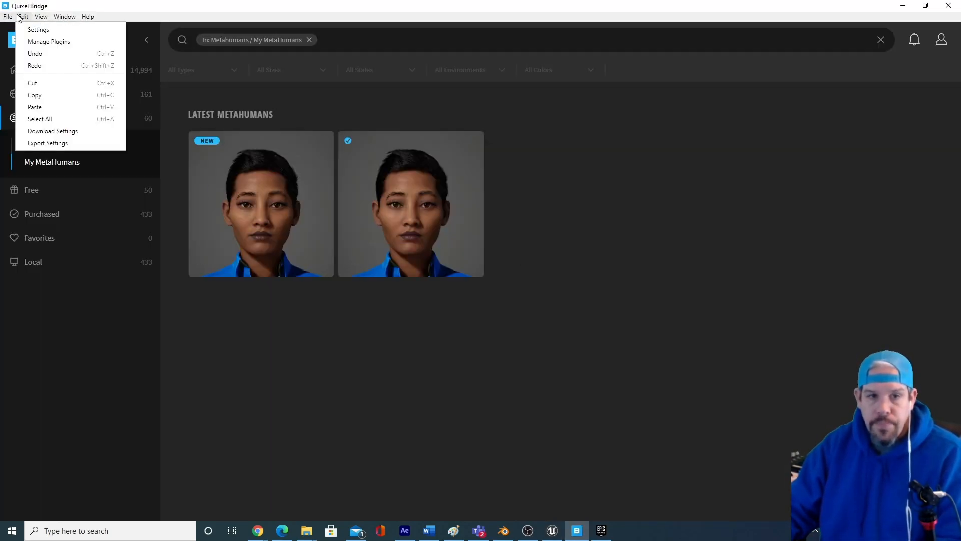
click(62, 144)
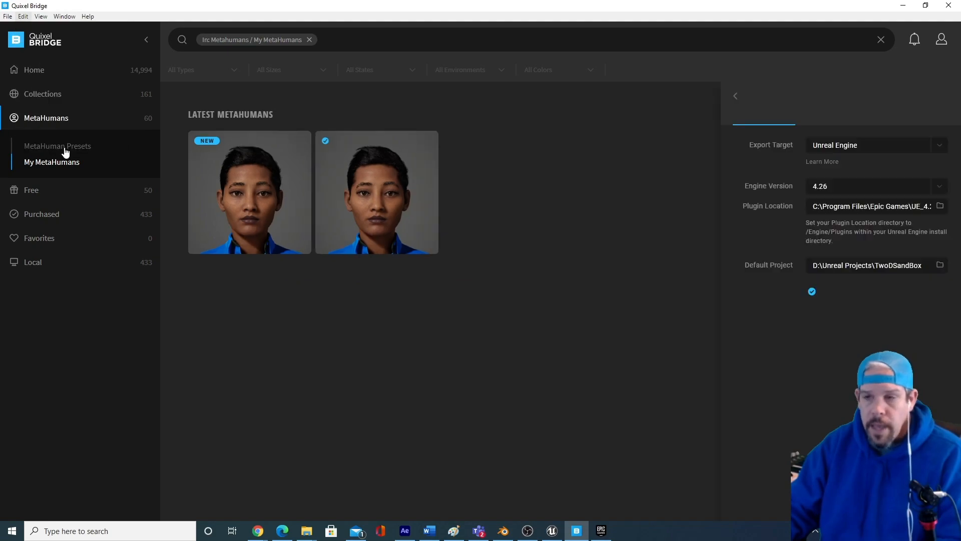
Step: Set the default project for exports to D:\Unreal Projects\MetaHumans_Tutorial
click(826, 269)
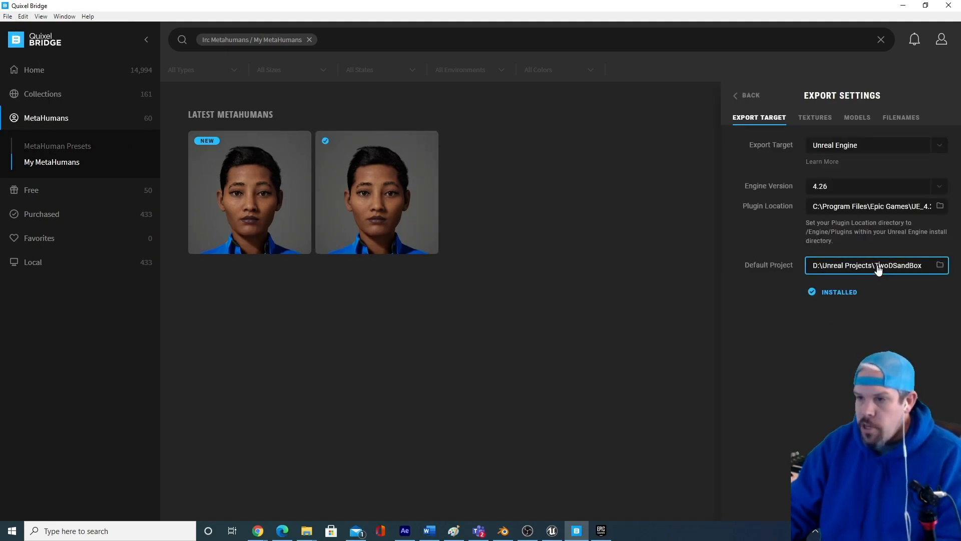
key(BackSpace)
key(BackSpace)
key(BackSpace)
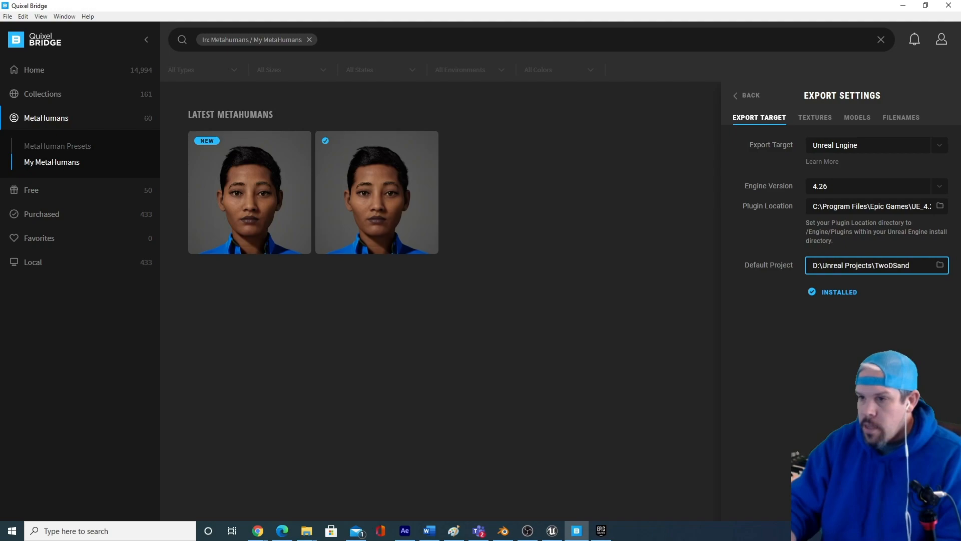
key(BackSpace)
key(BackSpace)
key(BackSpace)
key(BackSpace)
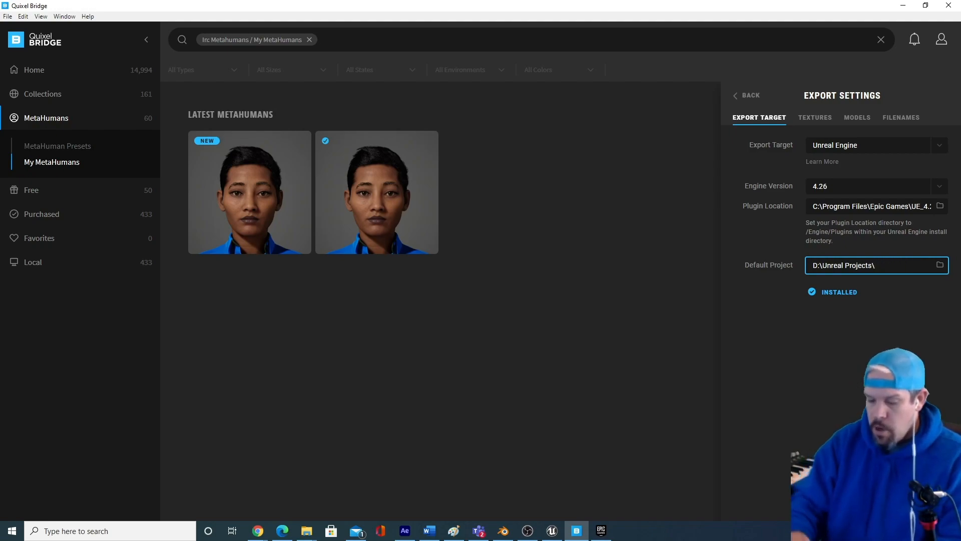
text(Met5a)
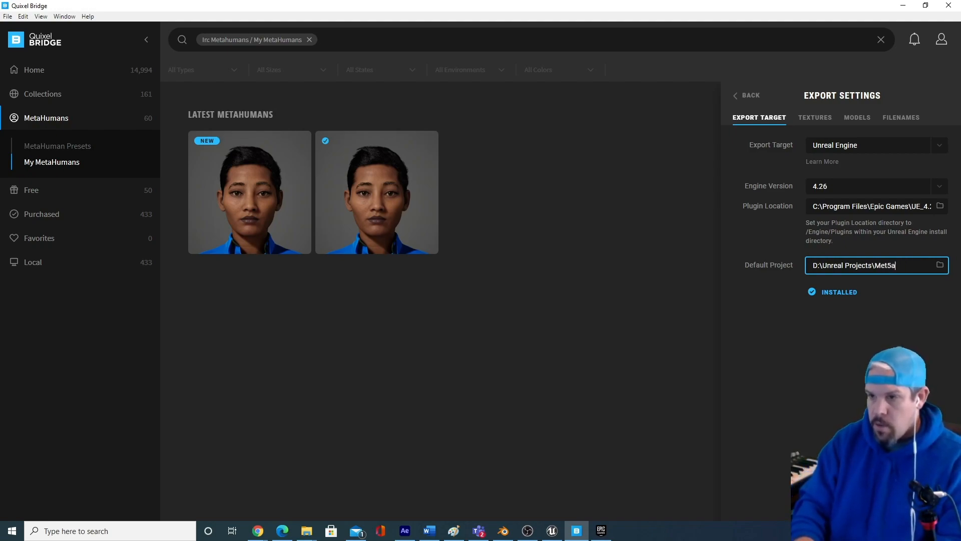
key(BackSpace)
key(BackSpace)
text(aHuman)
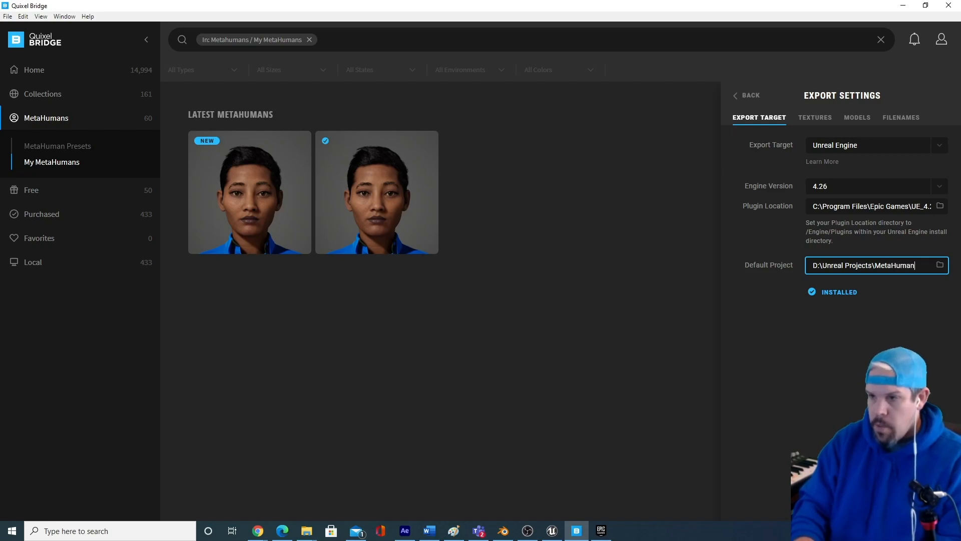
text(s_Tutorial)
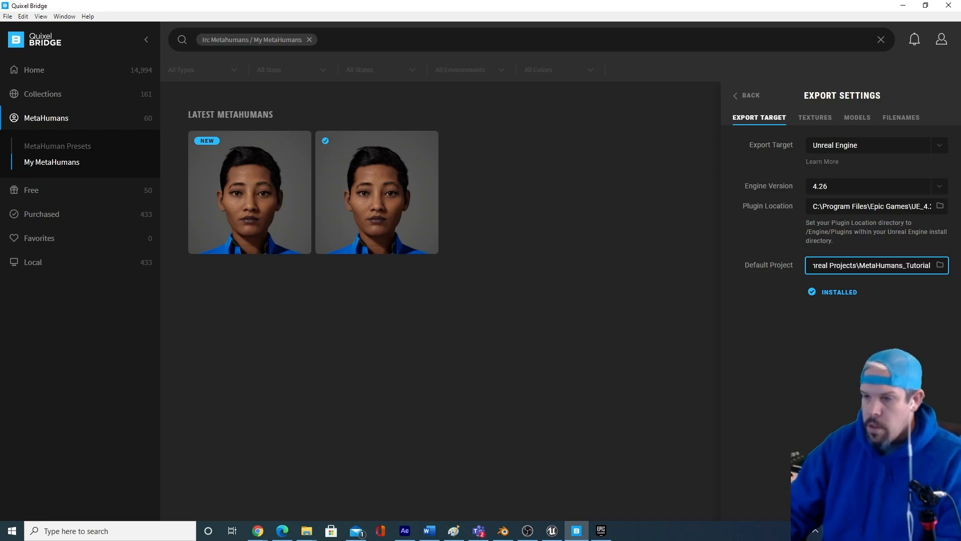
key(Return)
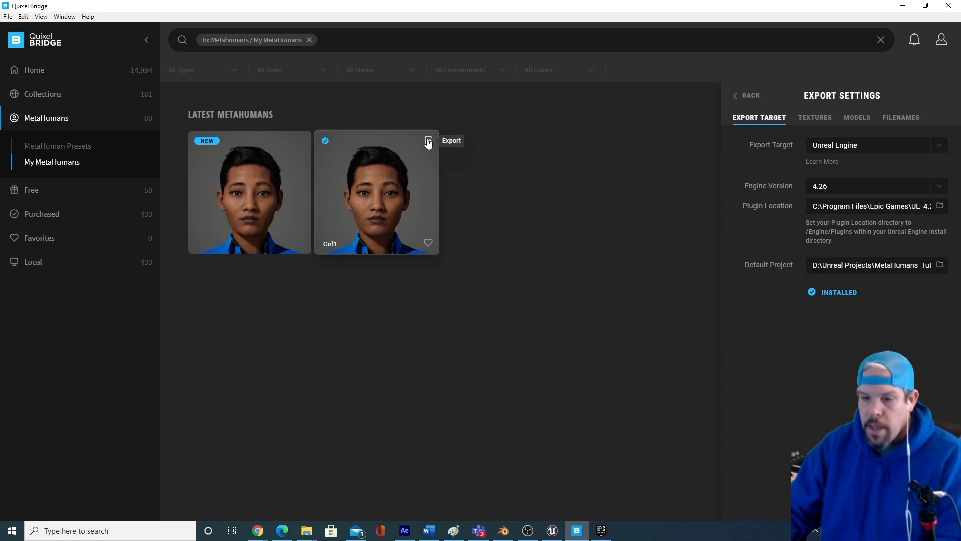
Step: Export the Girl1 MetaHuman to Unreal Engine, switch to the MetaHumans_Tutorial project, and decline overwriting the existing character
click(552, 532)
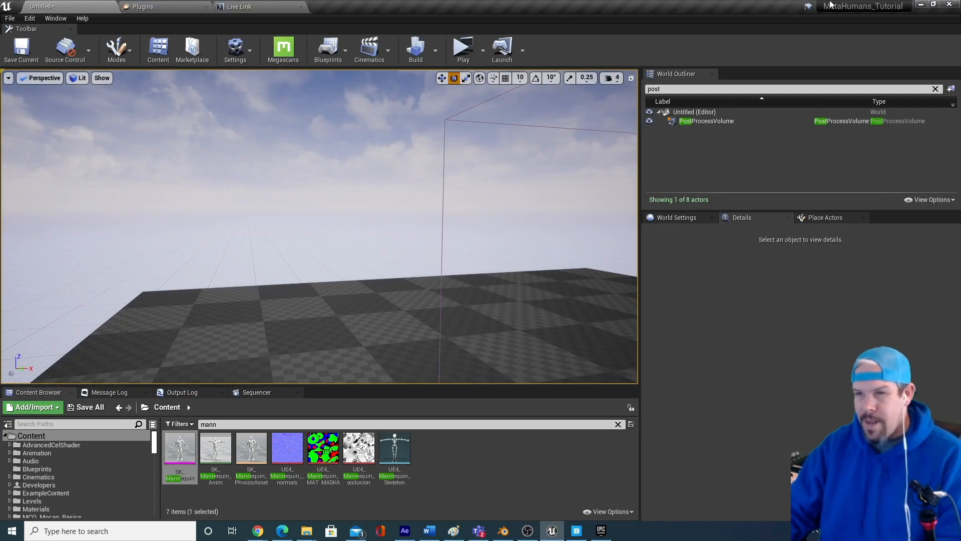
click(921, 4)
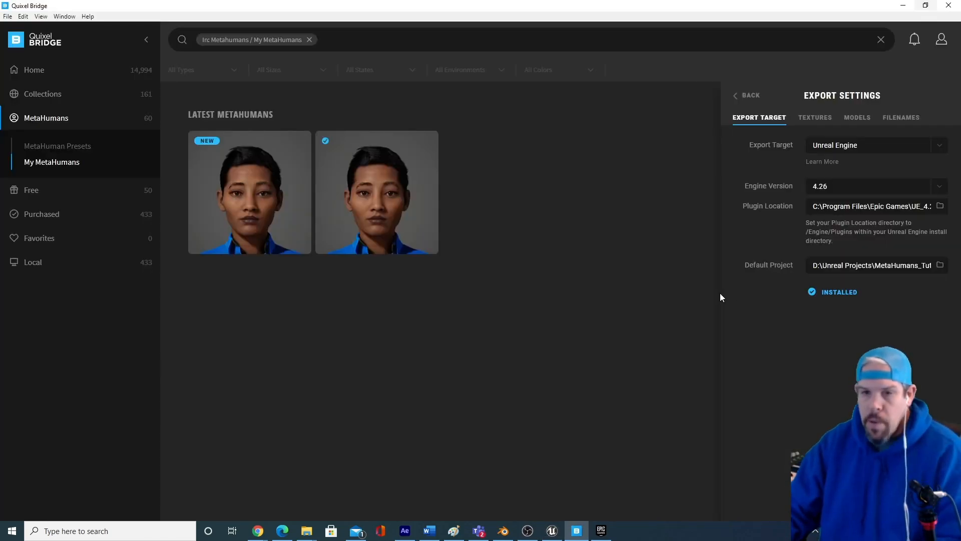
mouse_move(432, 177)
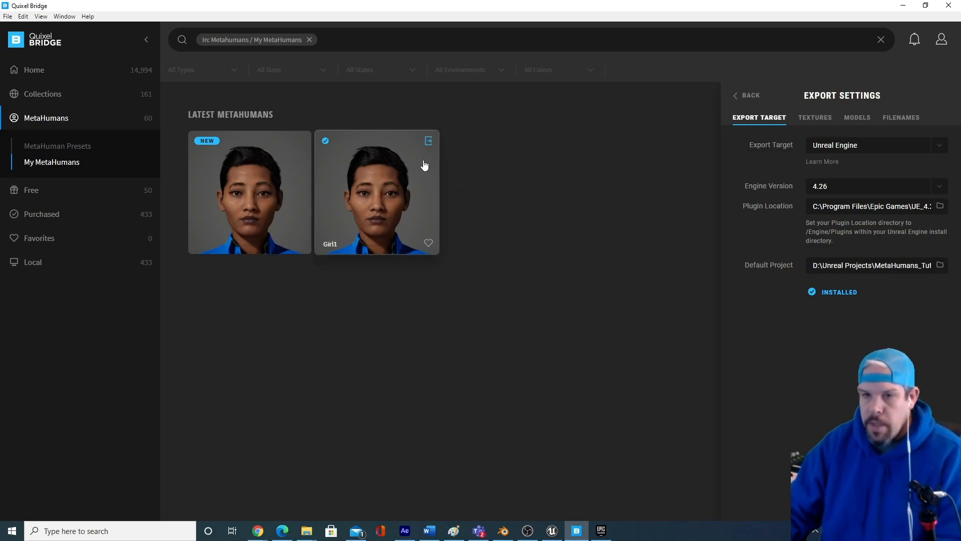
click(428, 143)
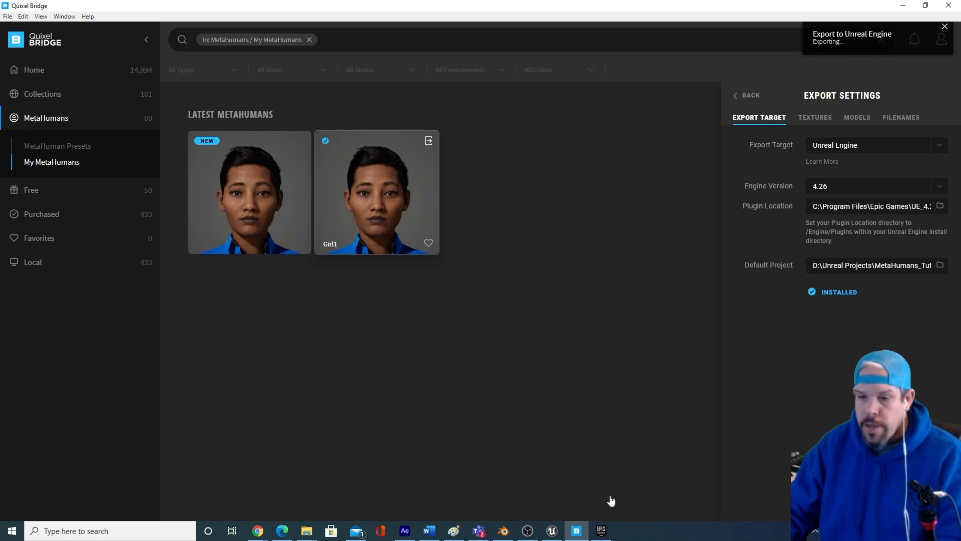
click(553, 532)
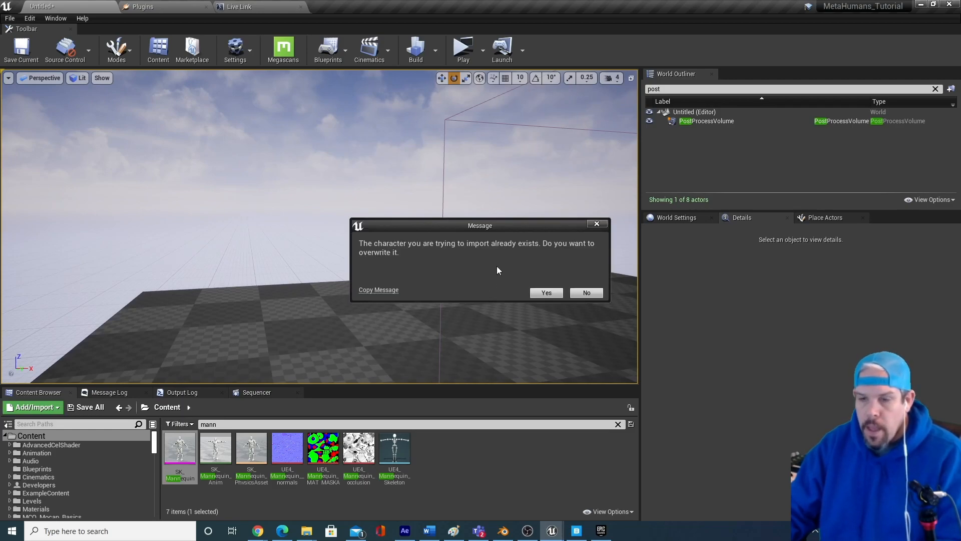
click(587, 293)
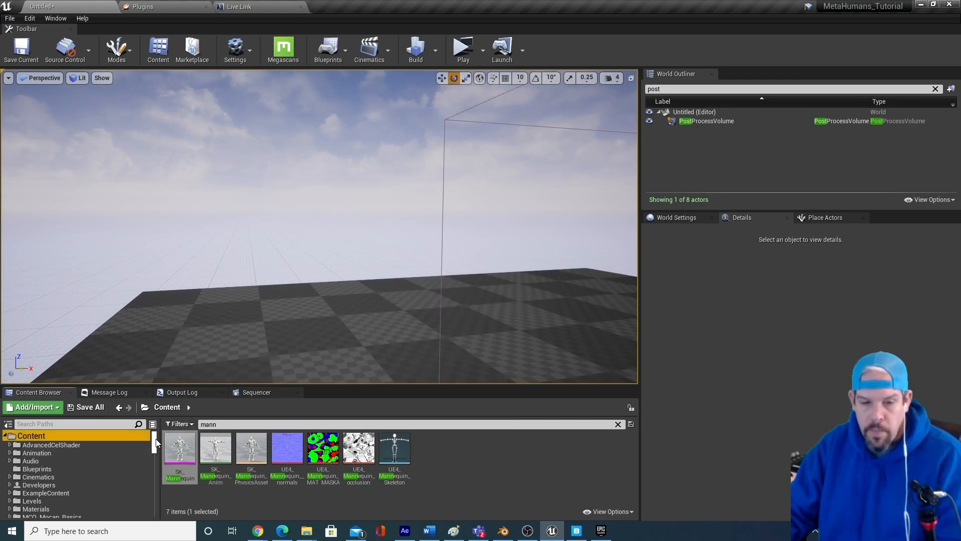
Step: Clear the "mann" asset search and open the Girl1 folder inside Content/MetaHumans
scroll(156, 442, down, 2)
scroll(158, 444, down, 2)
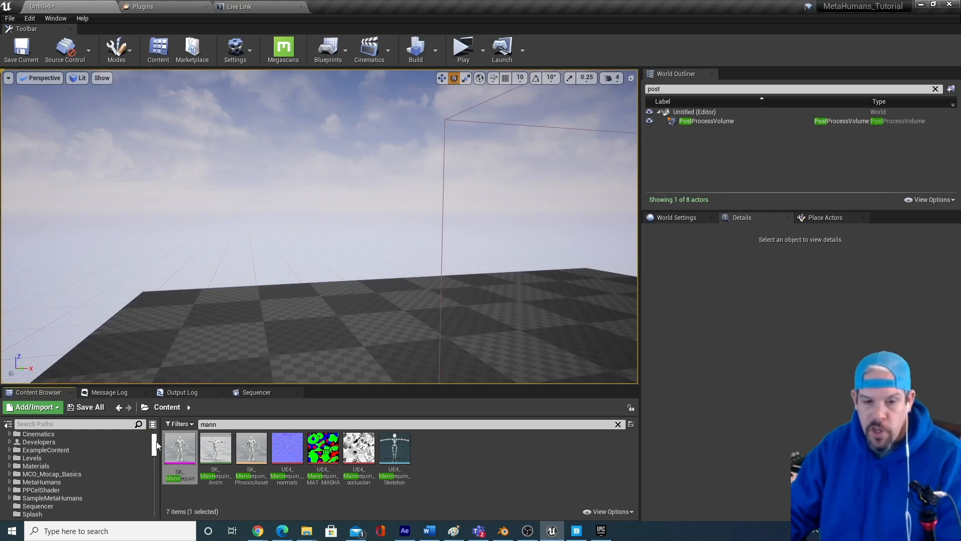
click(35, 442)
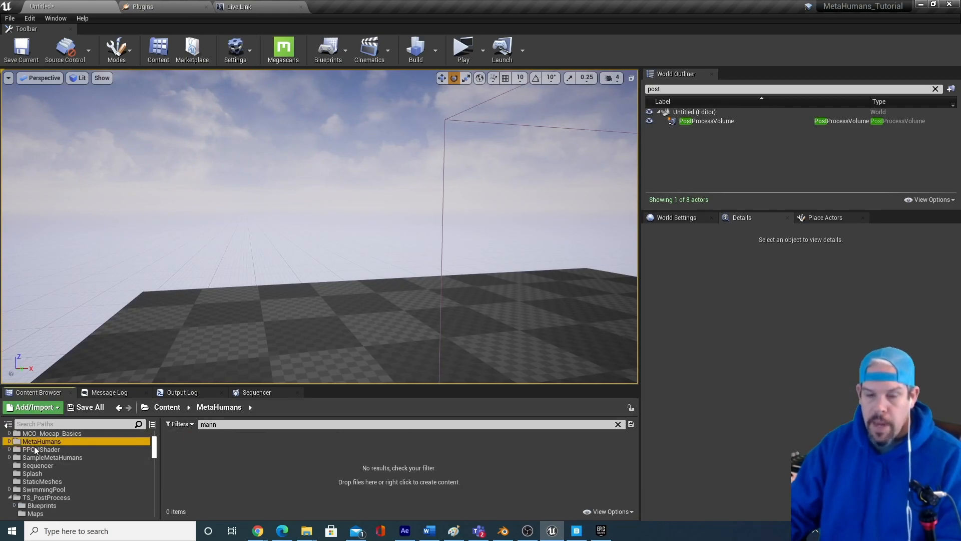
click(220, 424)
key(BackSpace)
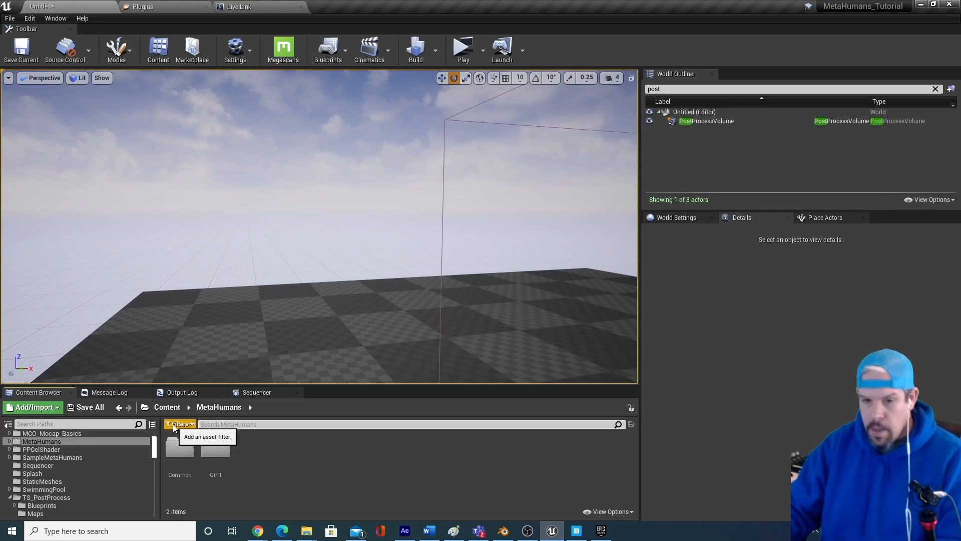
click(10, 442)
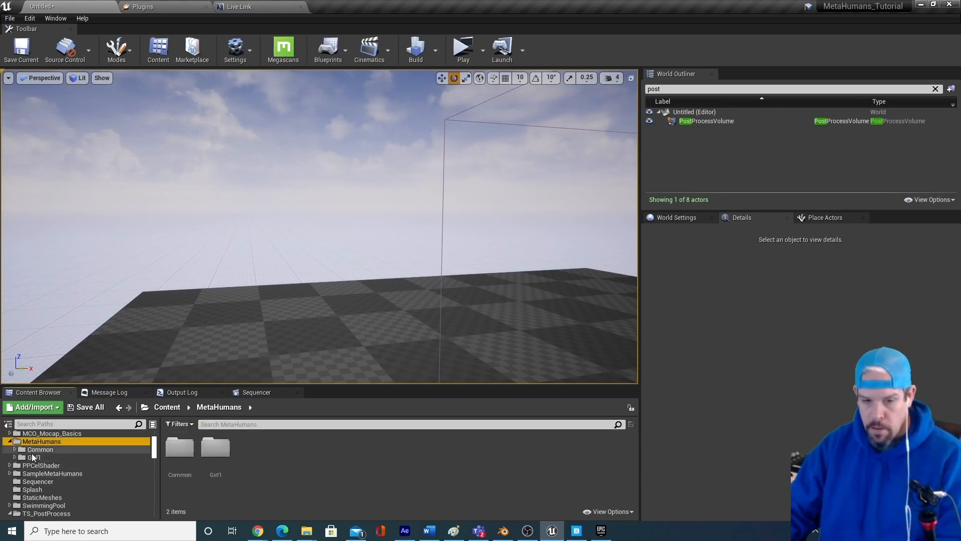
click(34, 458)
Step: Hide the post process volume and the Player Start actor in the level viewport
right_drag(389, 308, 400, 286)
click(699, 121)
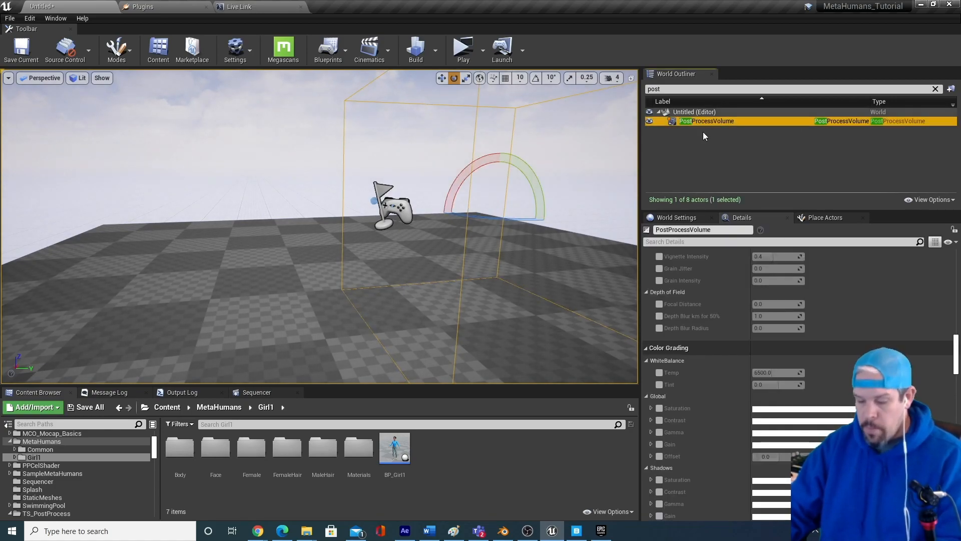
click(704, 136)
click(395, 209)
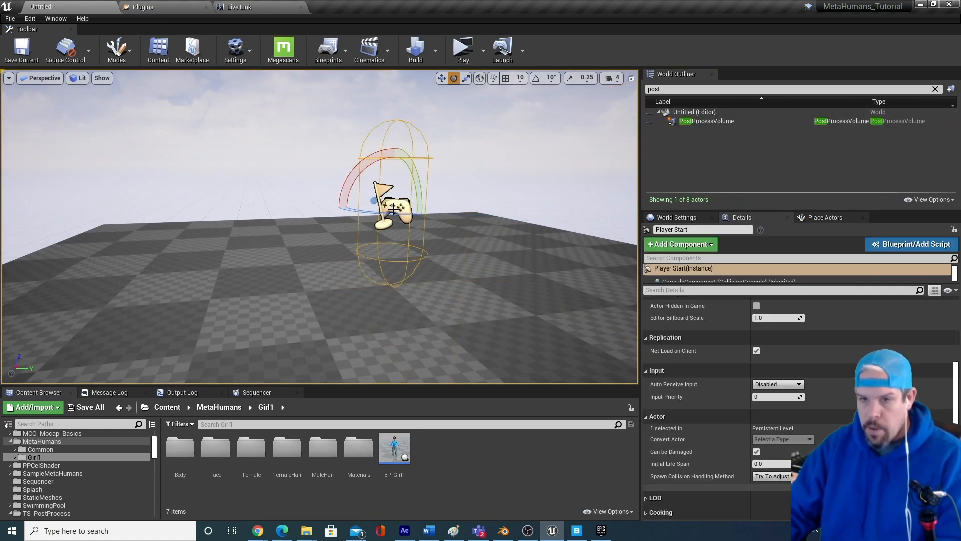
key(Delete)
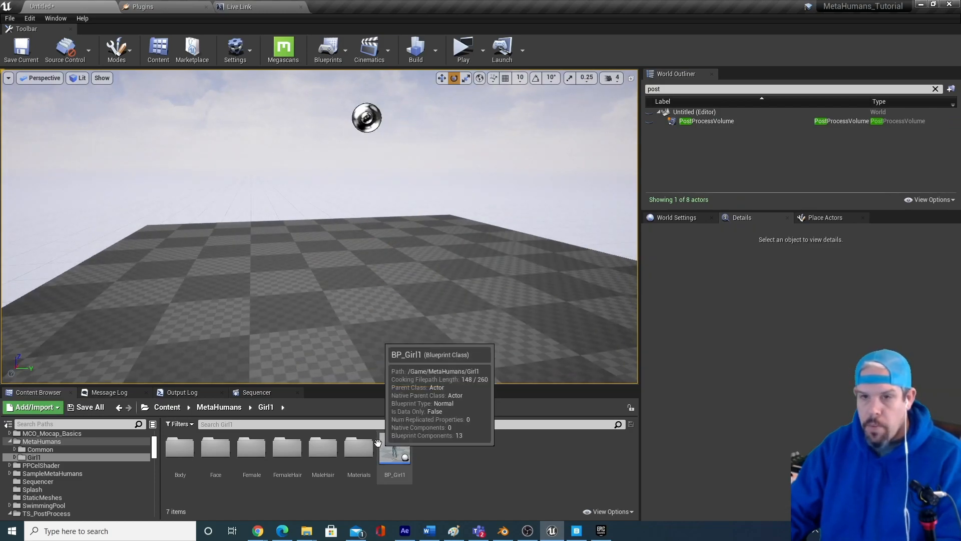
Step: Place the BP_Girl1 blueprint on the floor and view it from the front
drag(389, 459, 375, 292)
scroll(436, 294, up, 5)
right_drag(436, 294, 235, 294)
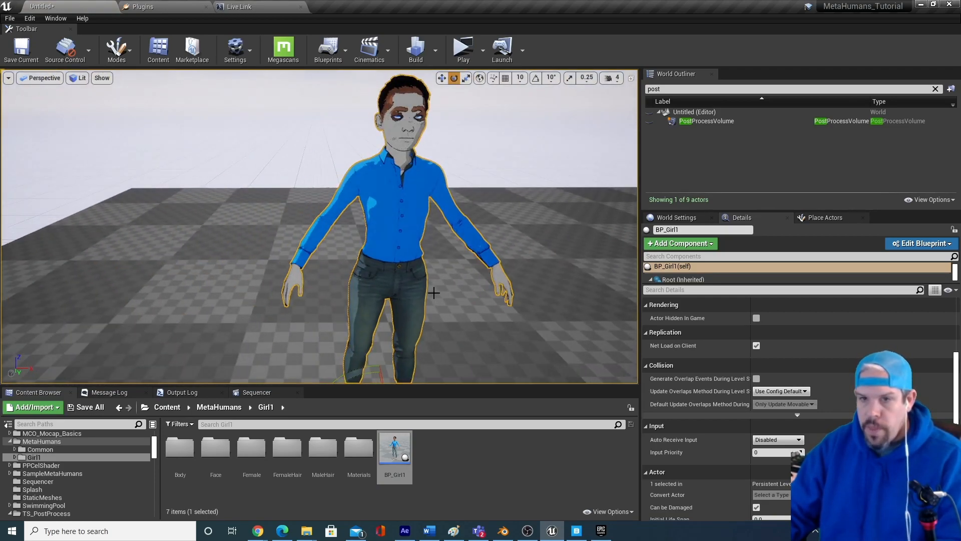
Step: Examine the cel shading on BP_Girl1's face and body from near and far distances
scroll(433, 292, down, 5)
scroll(416, 262, up, 5)
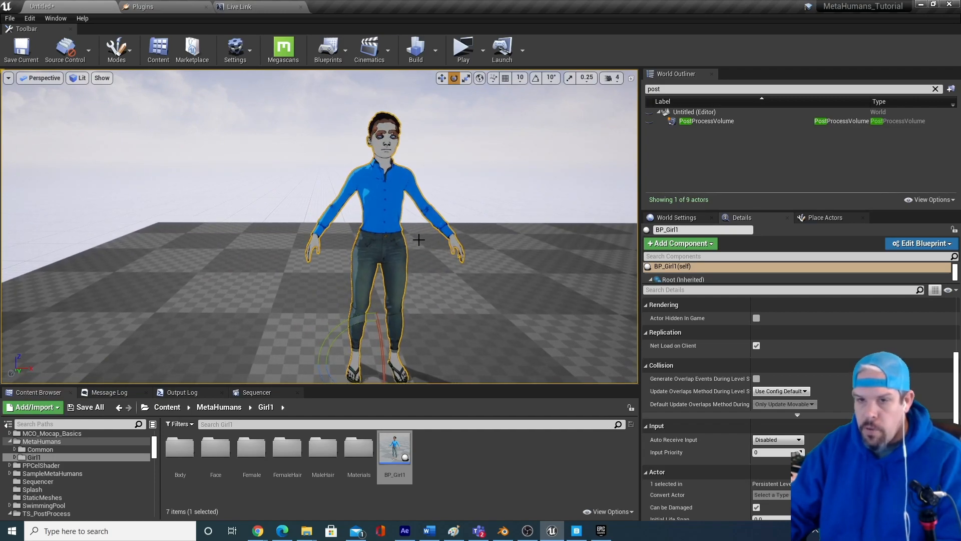
scroll(418, 262, up, 4)
mouse_move(427, 254)
mouse_down()
mouse_move(427, 300)
mouse_move(409, 255)
mouse_up()
middle_drag(427, 254, 431, 210)
middle_drag(386, 273, 389, 272)
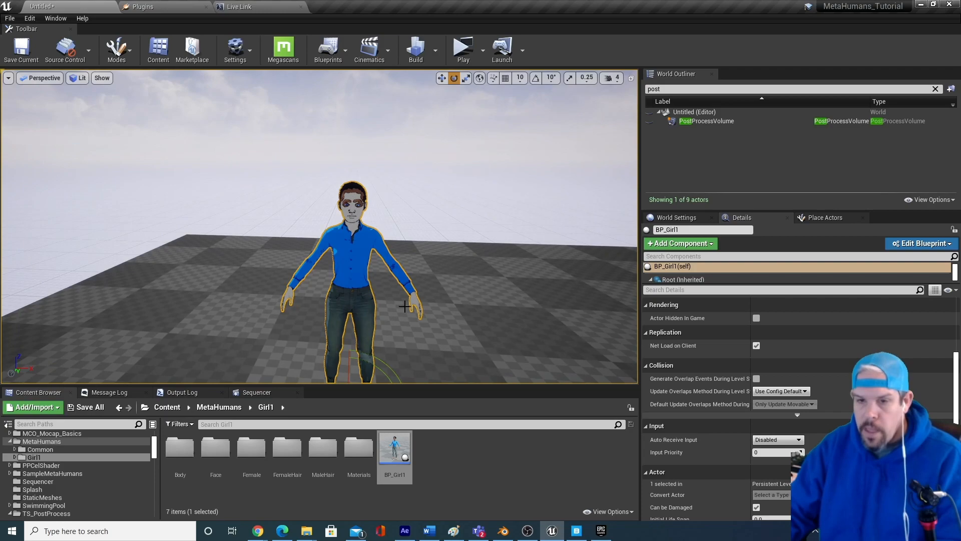
drag(370, 238, 376, 185)
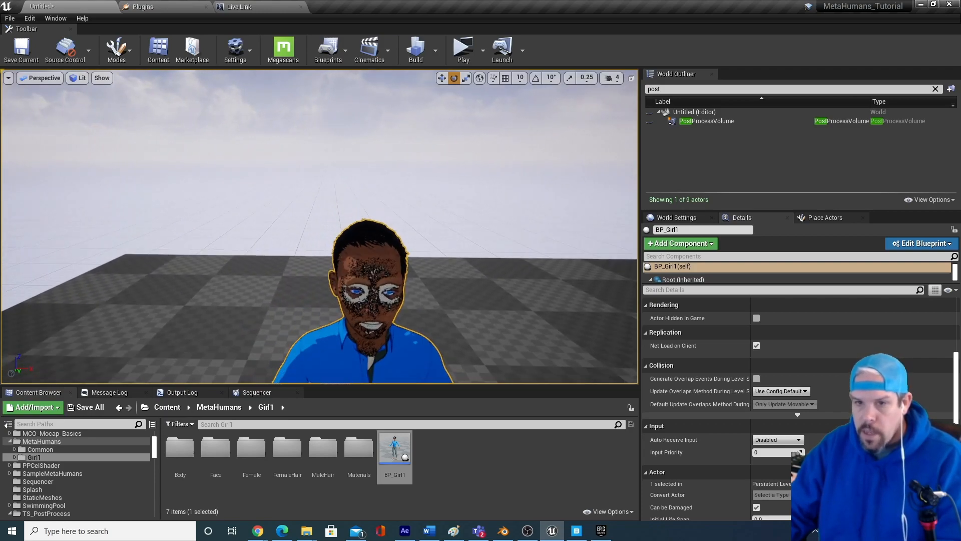
drag(371, 237, 380, 296)
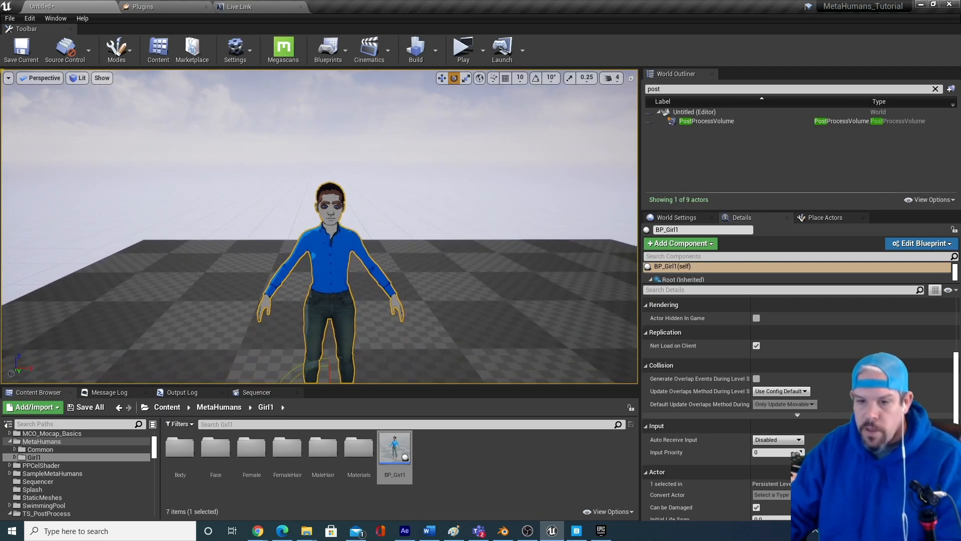
middle_drag(365, 219, 365, 260)
middle_drag(393, 306, 393, 298)
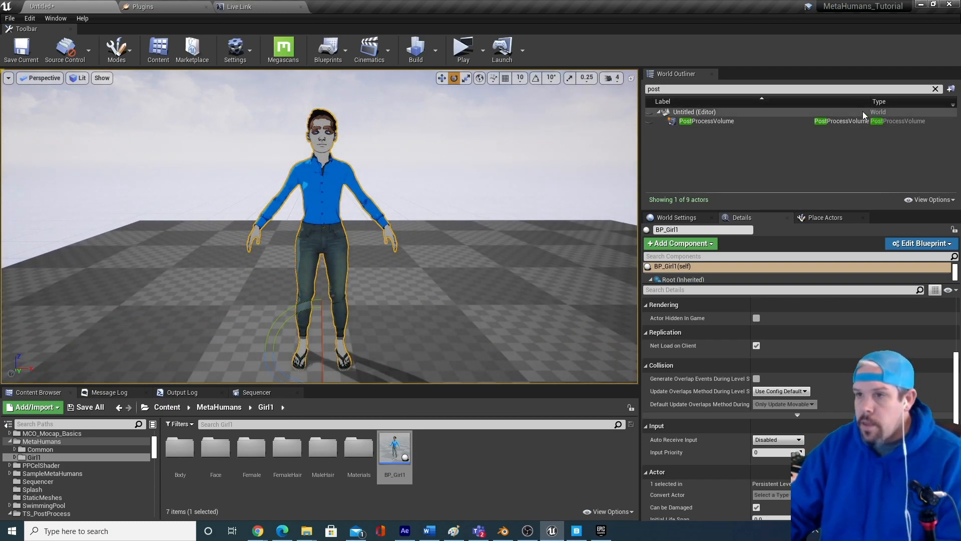
Step: Clear the level's actor filter, open the BP_Girl1 blueprint for editing, and dock its editor beside the level's tab
click(935, 89)
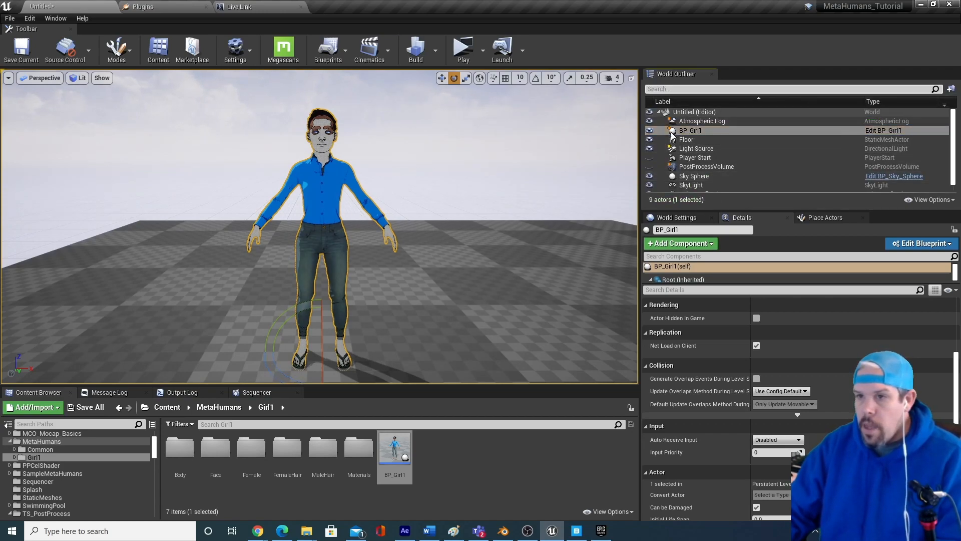
click(895, 134)
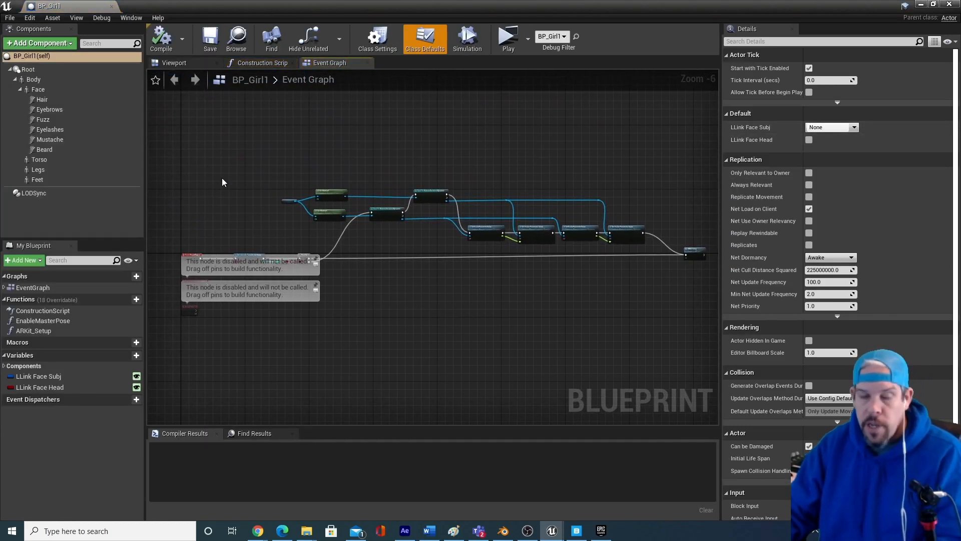
drag(49, 6, 359, 2)
click(43, 6)
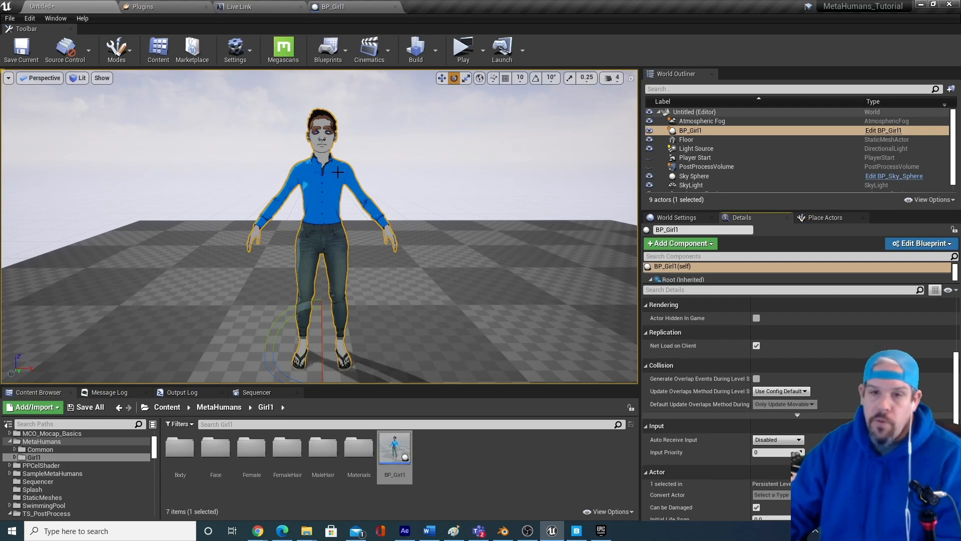
Step: Return to the BP_Girl1 blueprint and inspect the character up close in its 3D preview
click(350, 6)
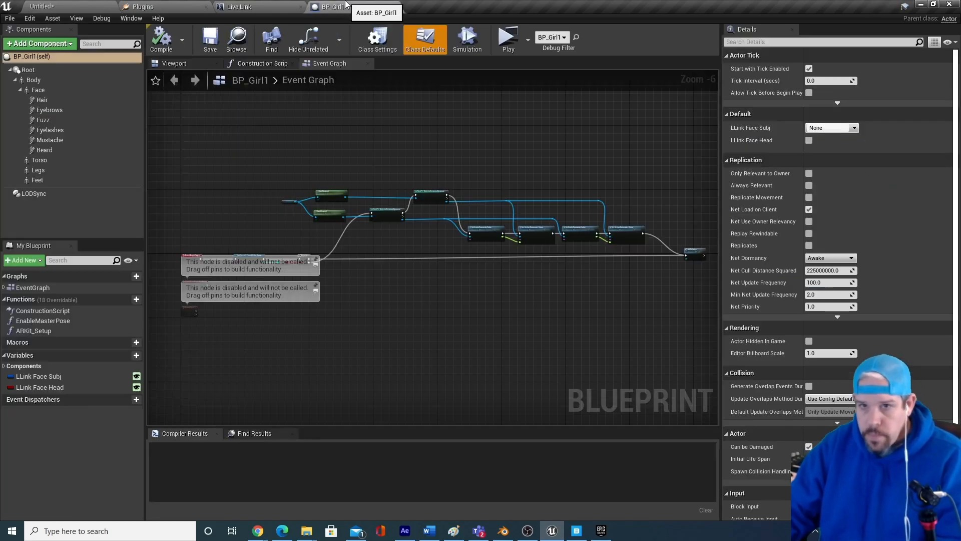
click(190, 63)
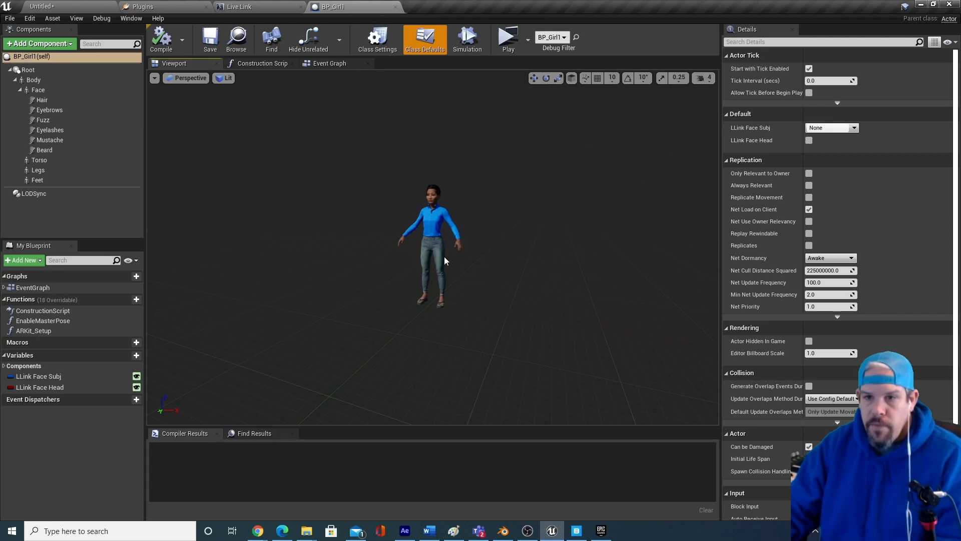
drag(438, 229, 637, 260)
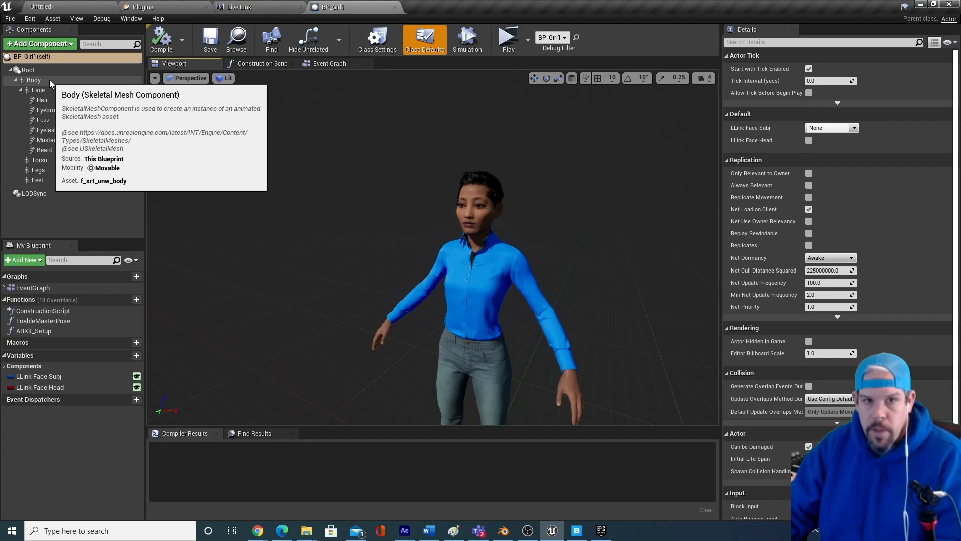
Step: Set the LODSync component's Num LODs to 1 and its Forced LOD to 3
click(41, 194)
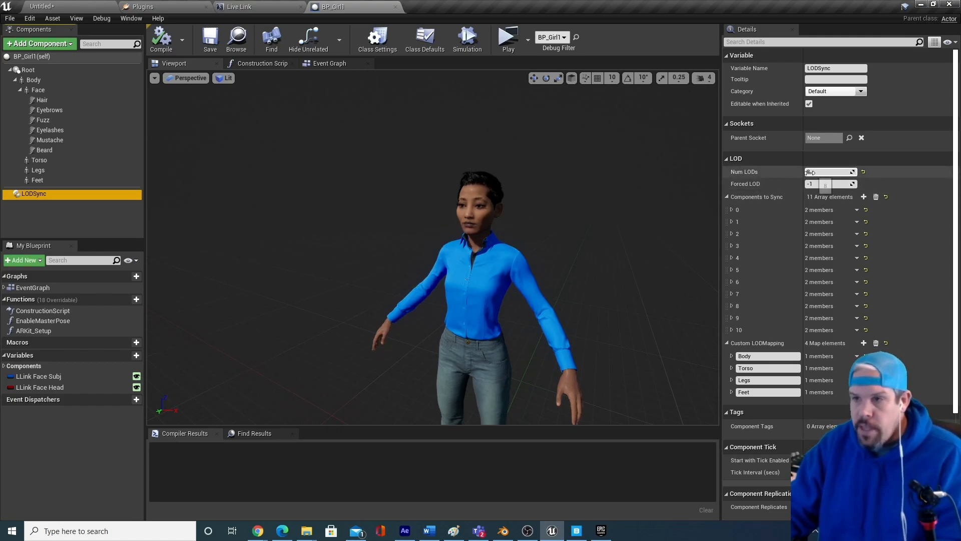
click(826, 172)
text(8)
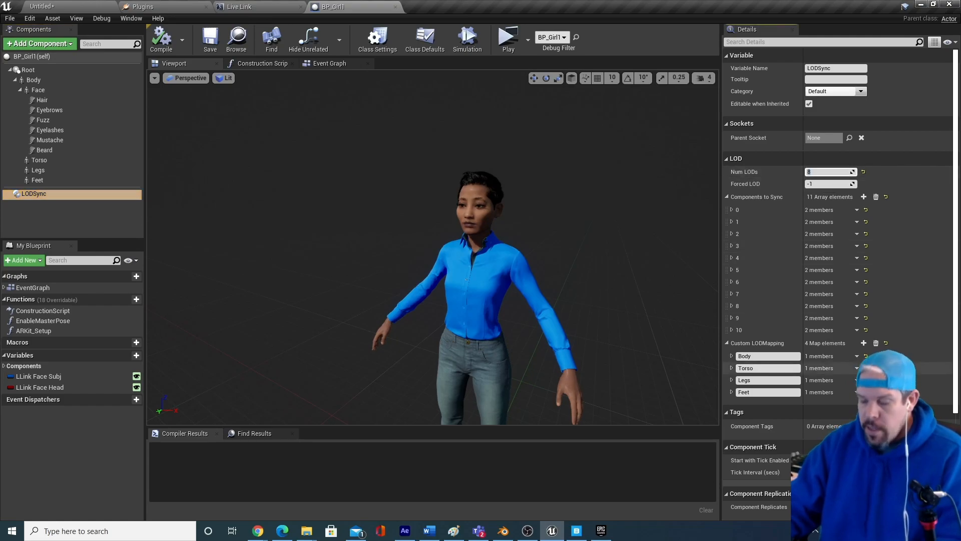
key(Return)
click(809, 184)
text(3)
key(Return)
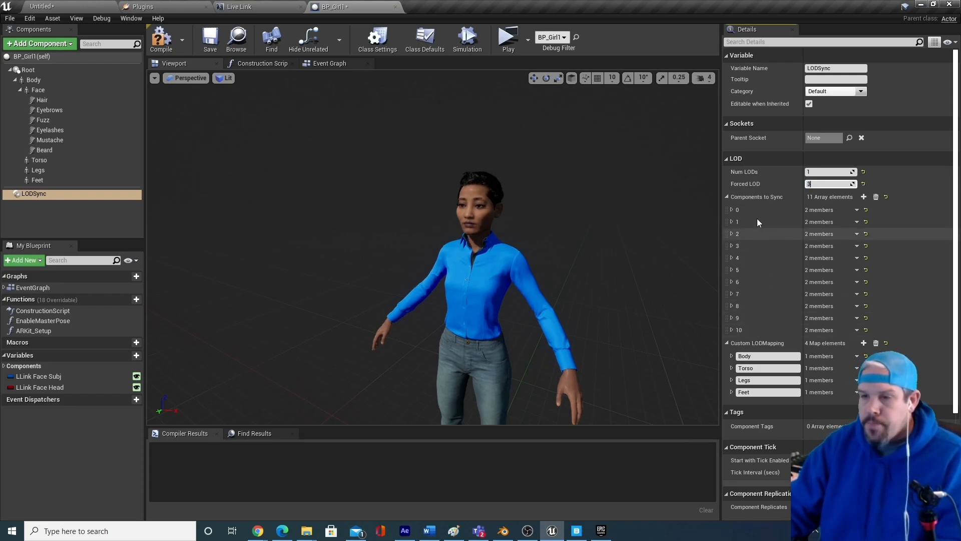
Step: Expand entries 0, 1 and 2 of LODSync's Components to Sync to inspect their names and sync options
click(730, 210)
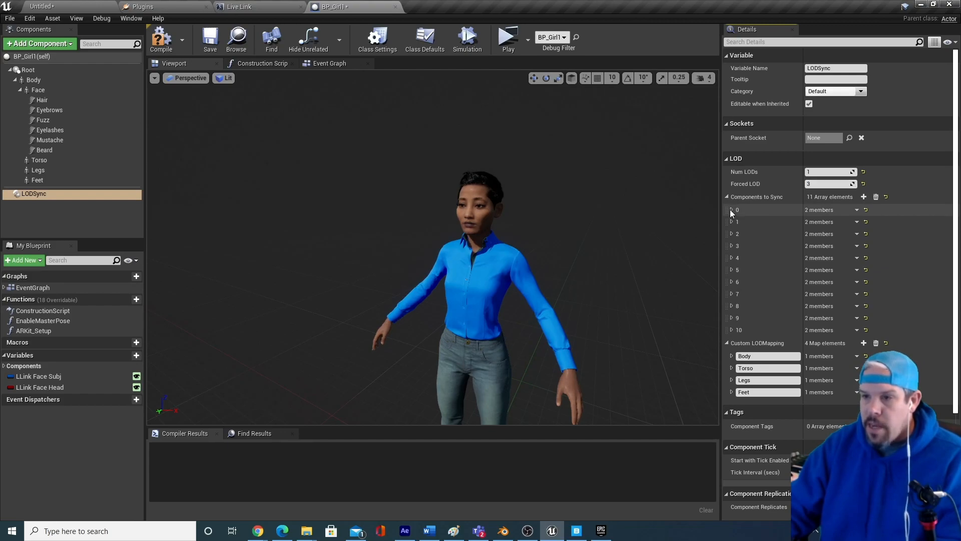
click(732, 210)
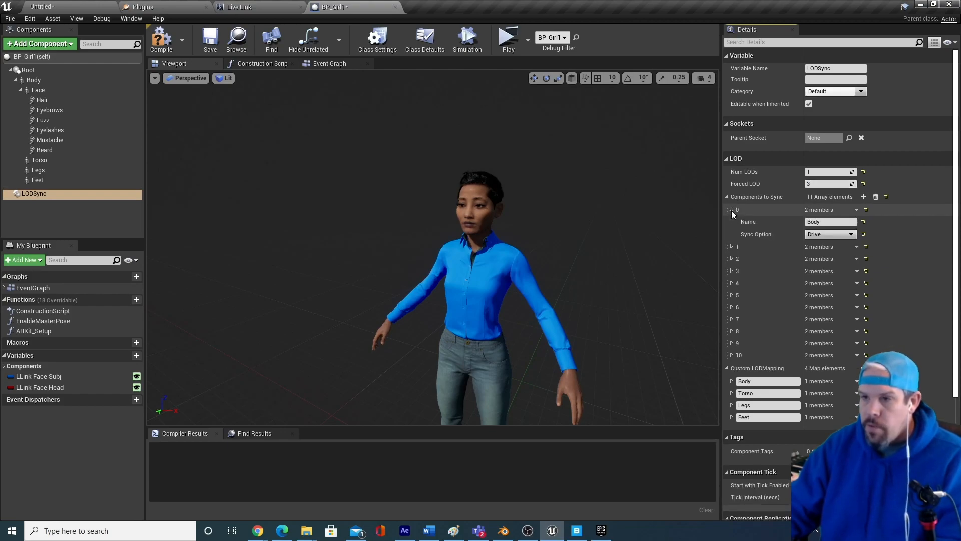
click(732, 247)
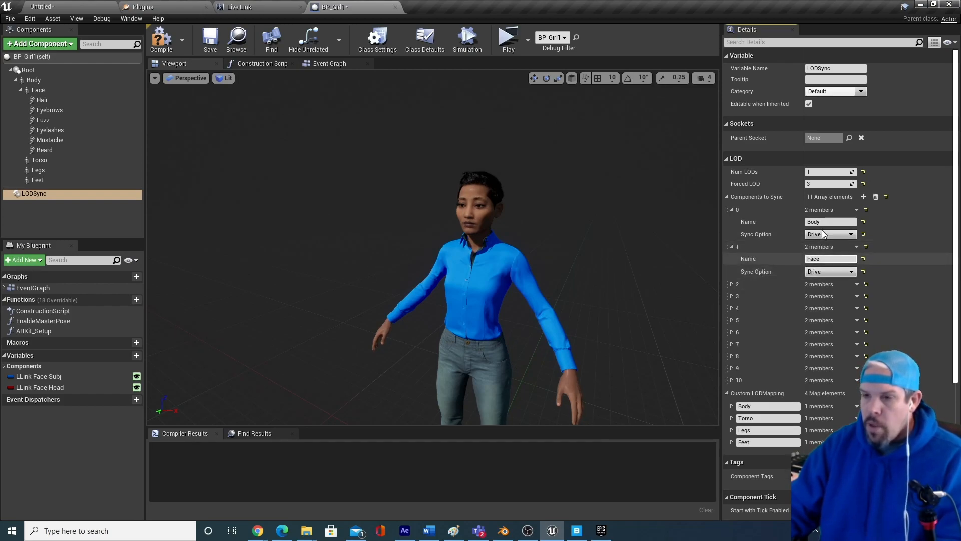
click(732, 284)
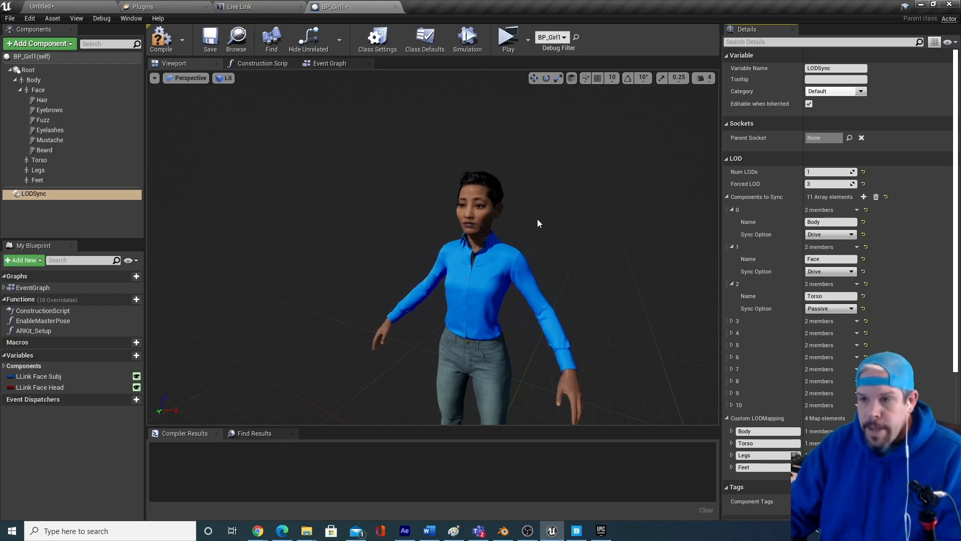
Step: Hide the peach fuzz on the face by turning off the Fuzz component's Visible rendering option
click(41, 100)
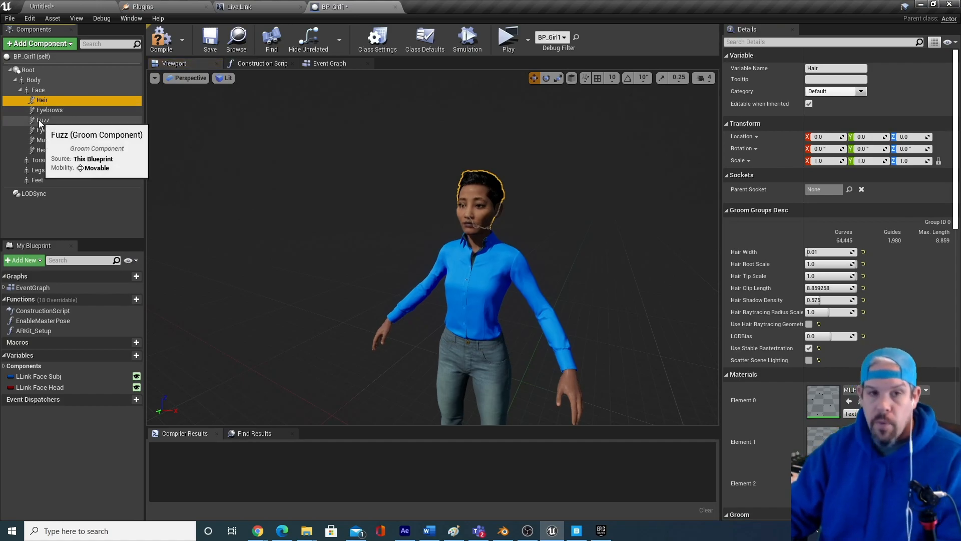
click(53, 120)
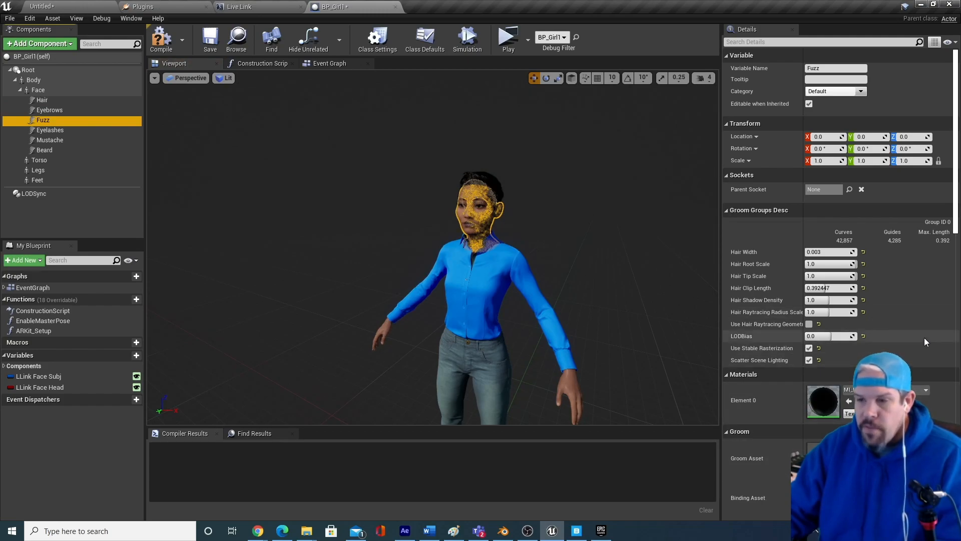
scroll(924, 395, down, 2)
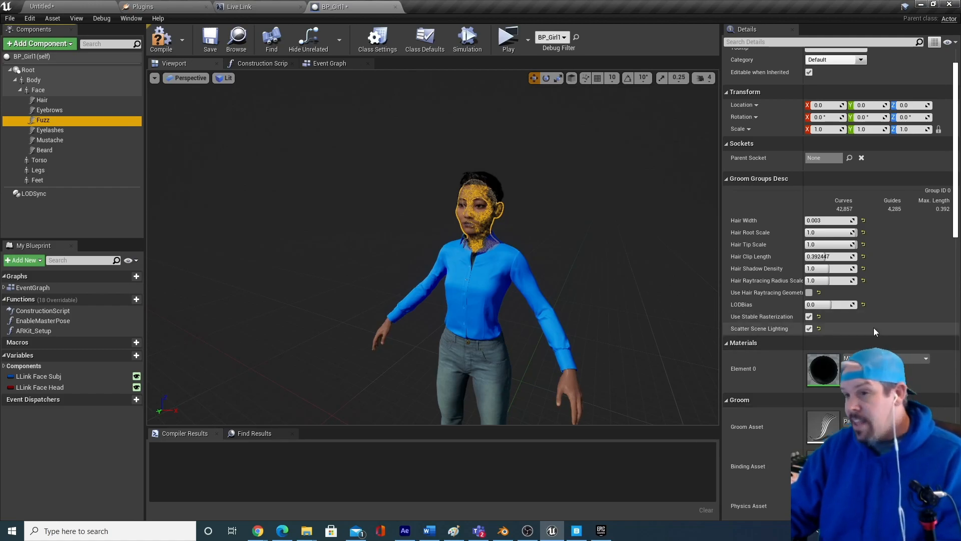
scroll(875, 324, up, 1)
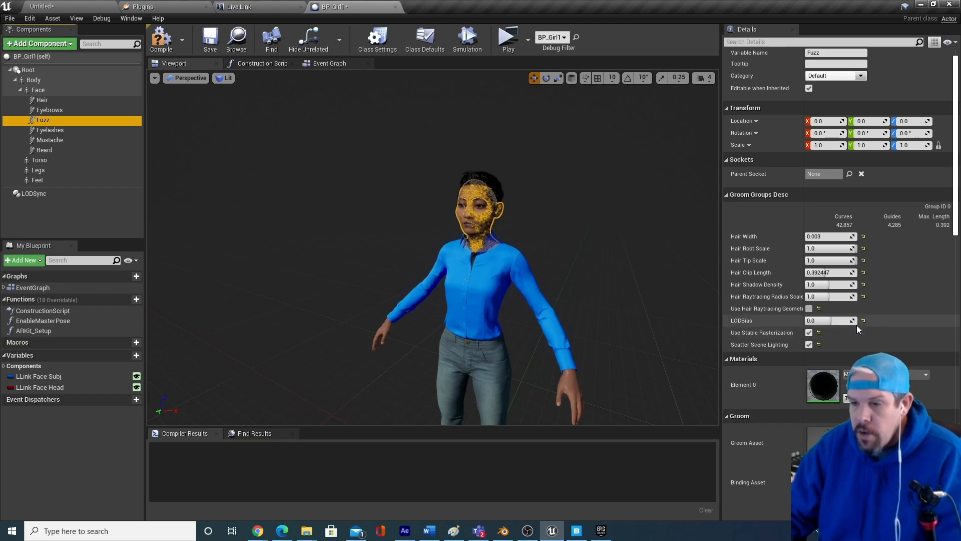
scroll(882, 306, down, 4)
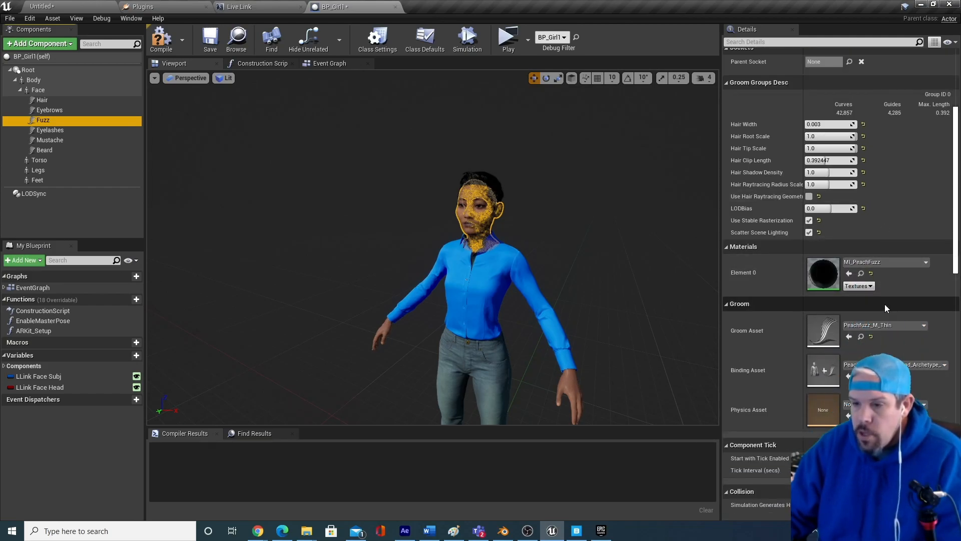
scroll(885, 307, down, 1)
scroll(885, 307, down, 1)
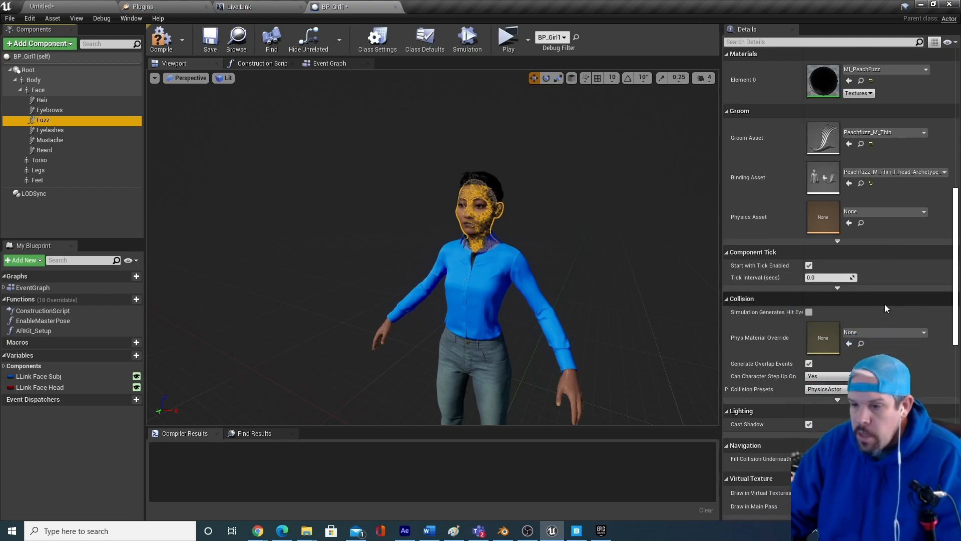
scroll(884, 304, down, 1)
scroll(885, 305, down, 2)
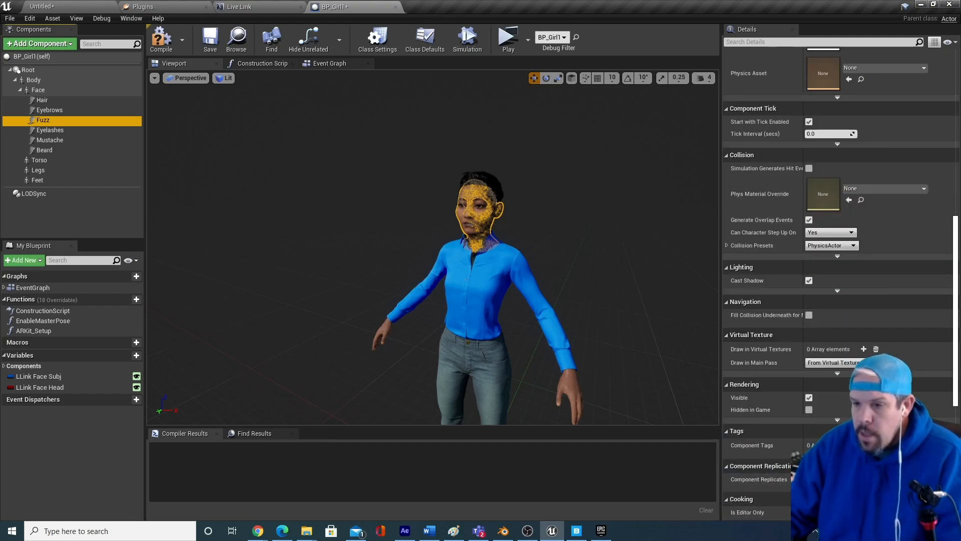
click(809, 398)
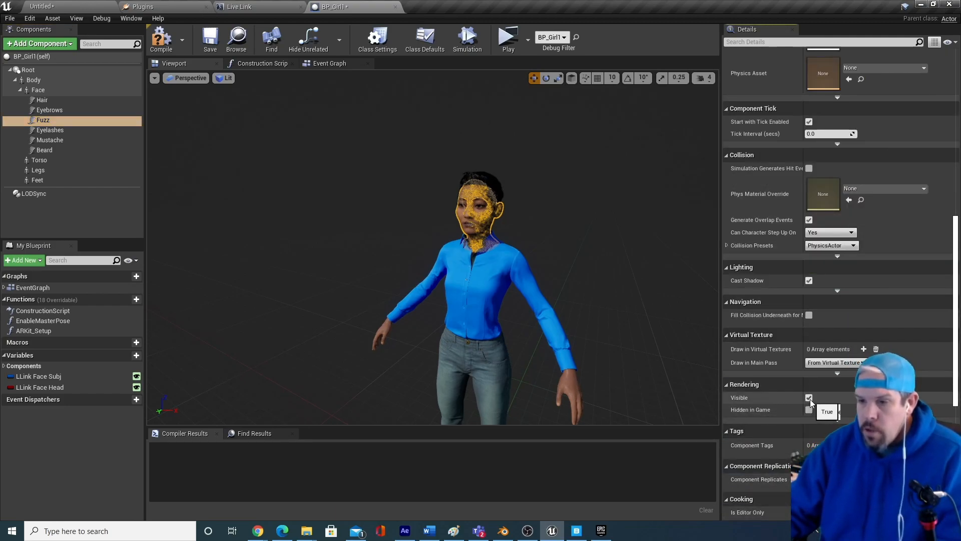
click(41, 120)
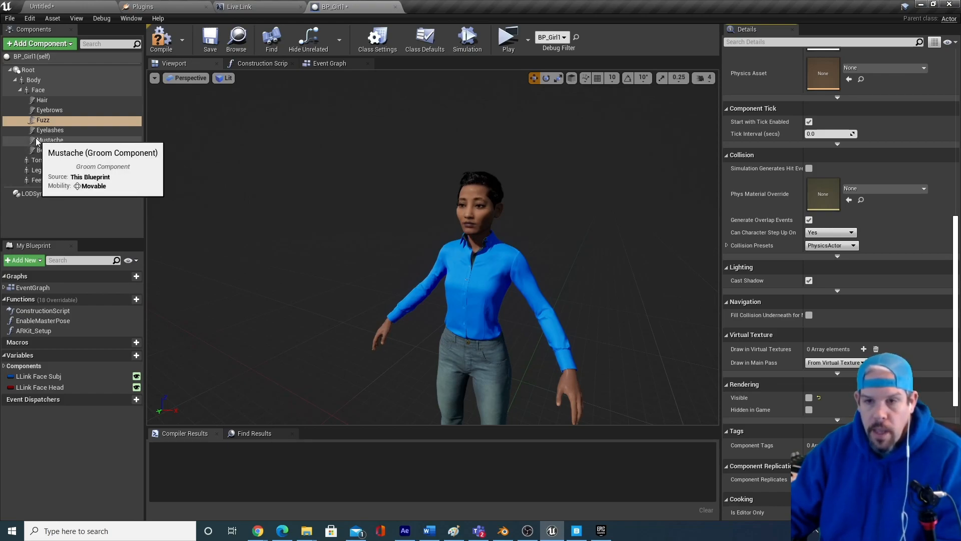
Step: Check the character in the level, then locate the Face component's Element 0 material, M_HeadSynthesized, in the project's content
click(106, 4)
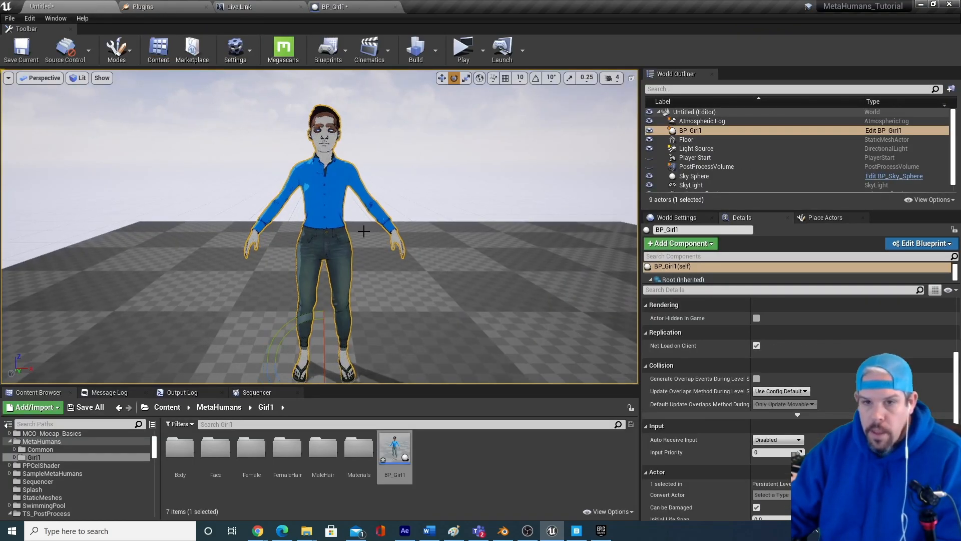
click(334, 7)
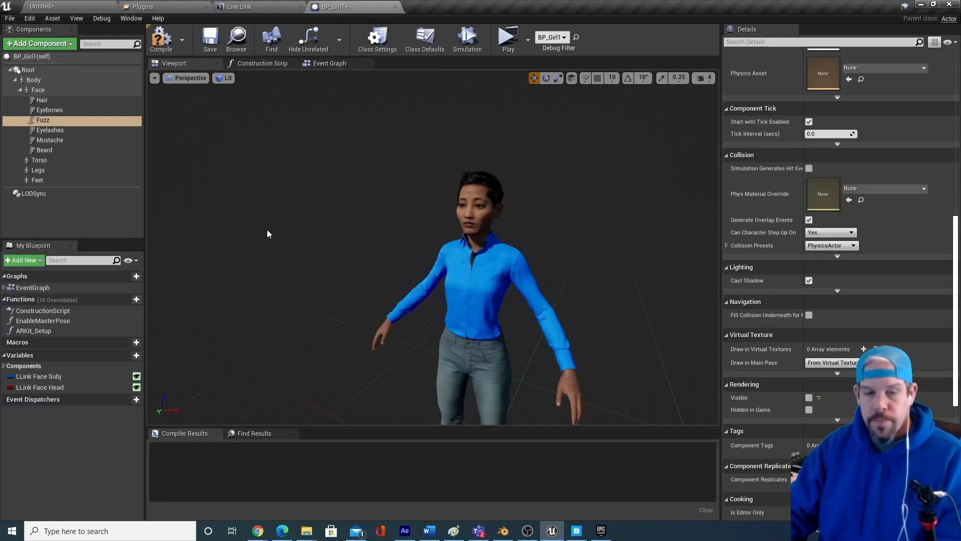
click(37, 91)
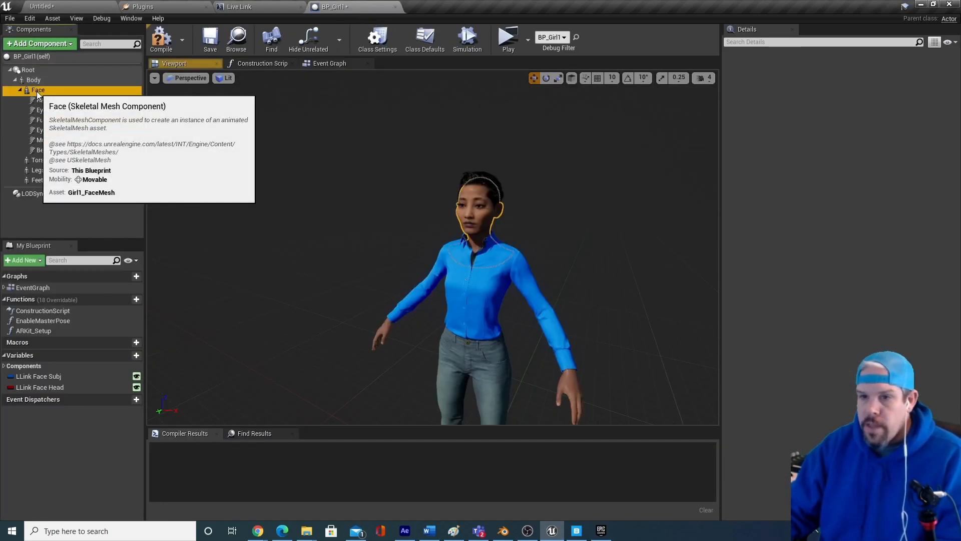
scroll(852, 145, up, 4)
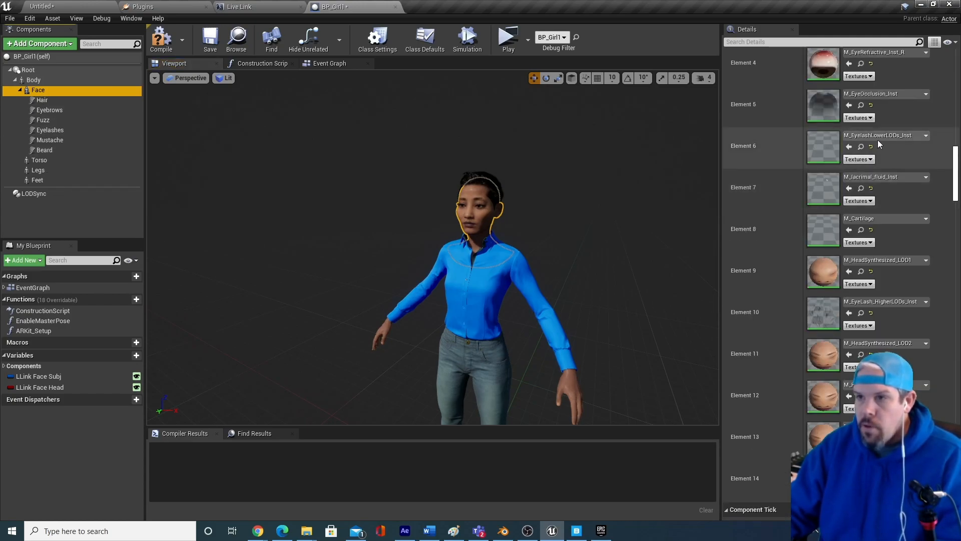
scroll(864, 139, up, 6)
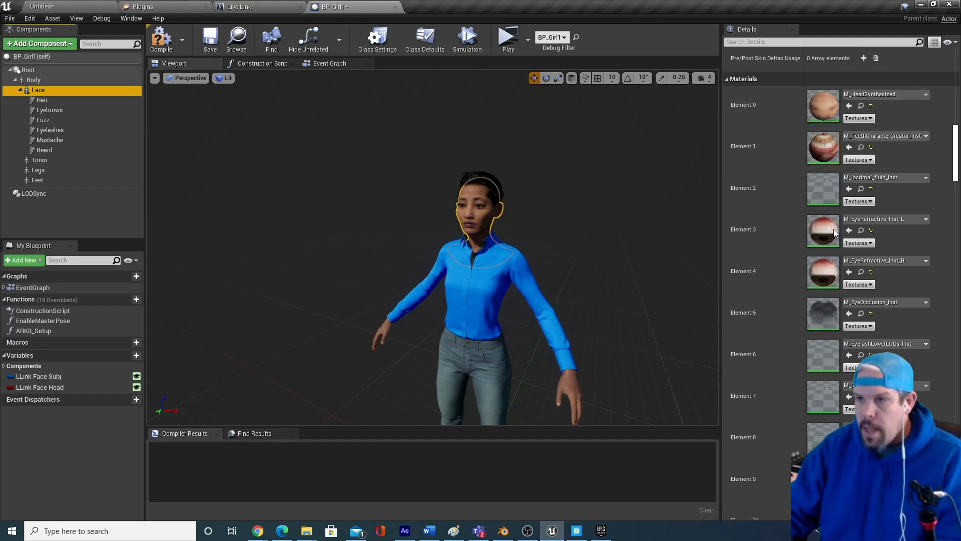
click(862, 106)
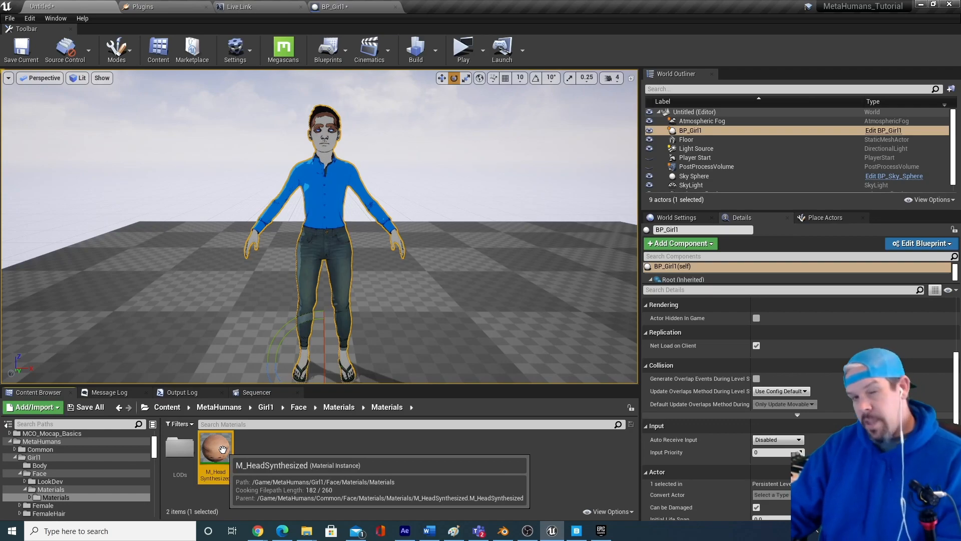
Step: Trace M_HeadSynthesized through its parent materials to the base material M_Head and open M_Head for editing
right_click(223, 449)
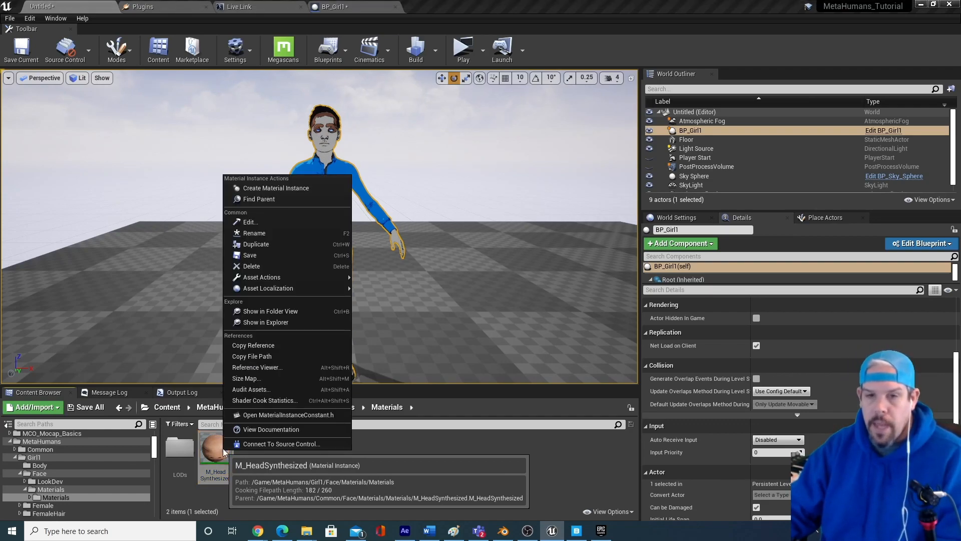
click(275, 200)
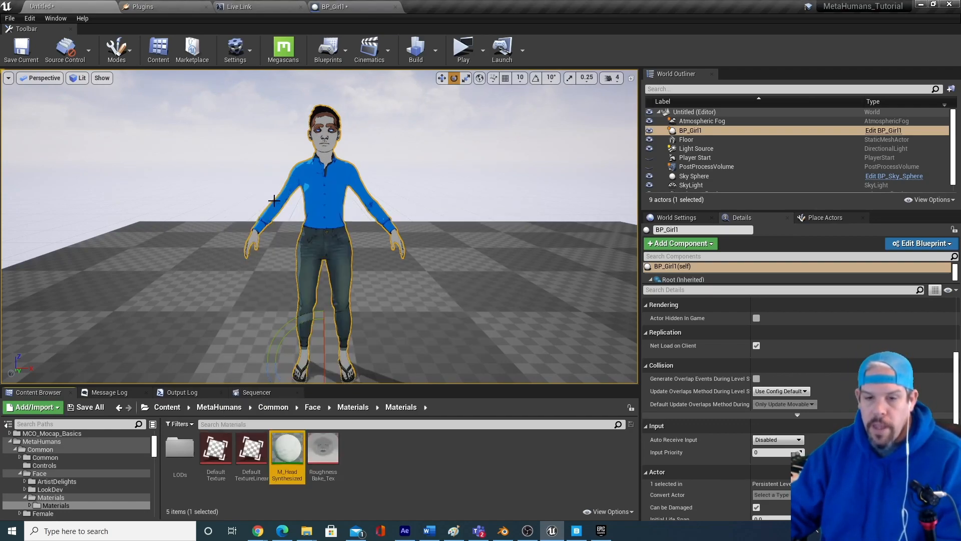
right_click(285, 448)
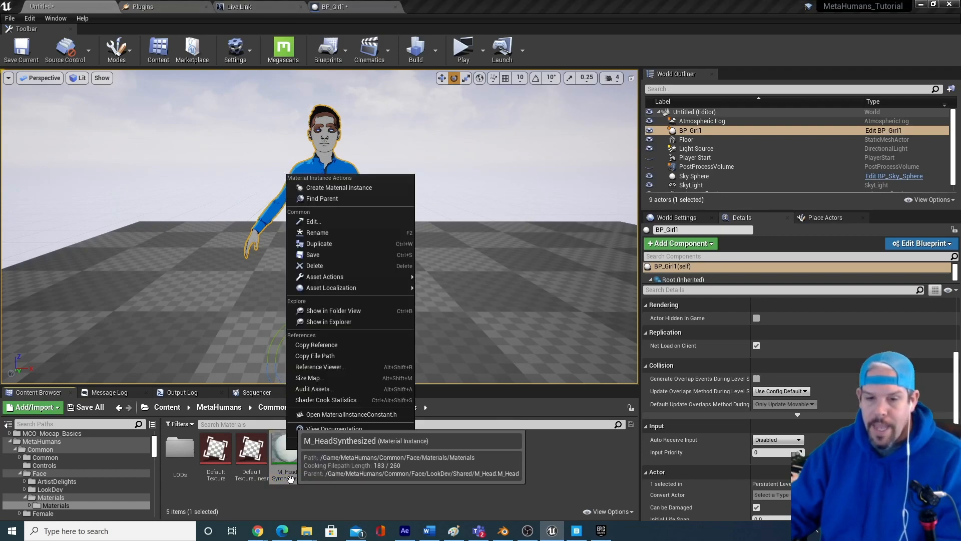
click(335, 199)
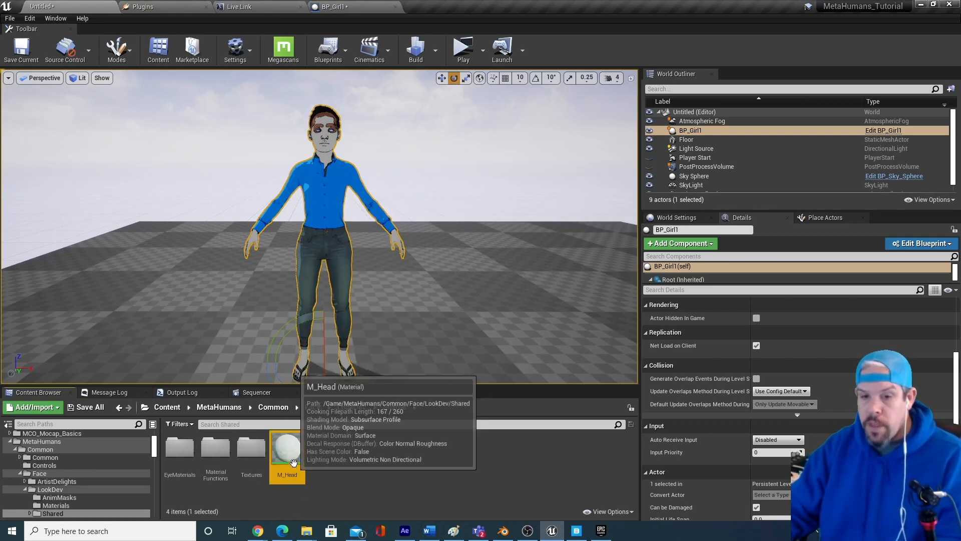
right_click(294, 453)
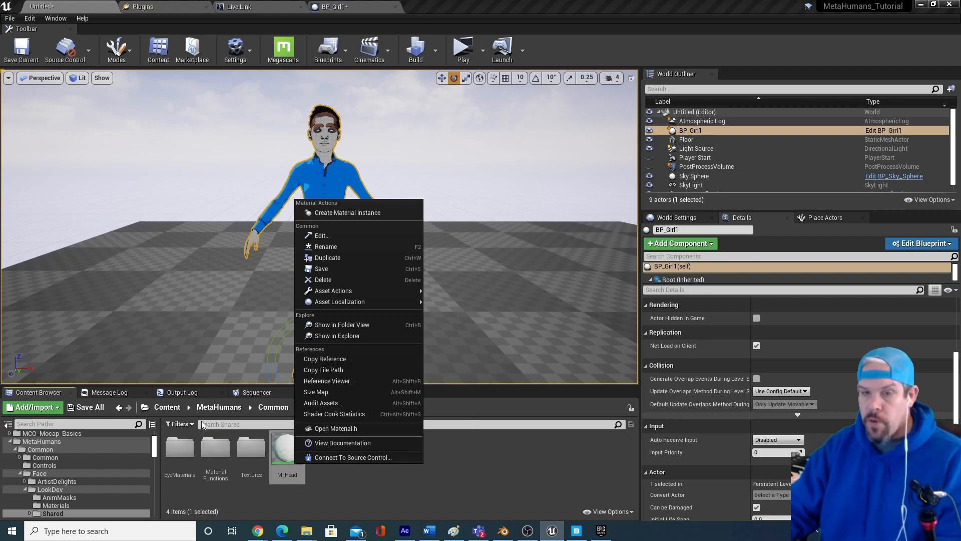
click(294, 478)
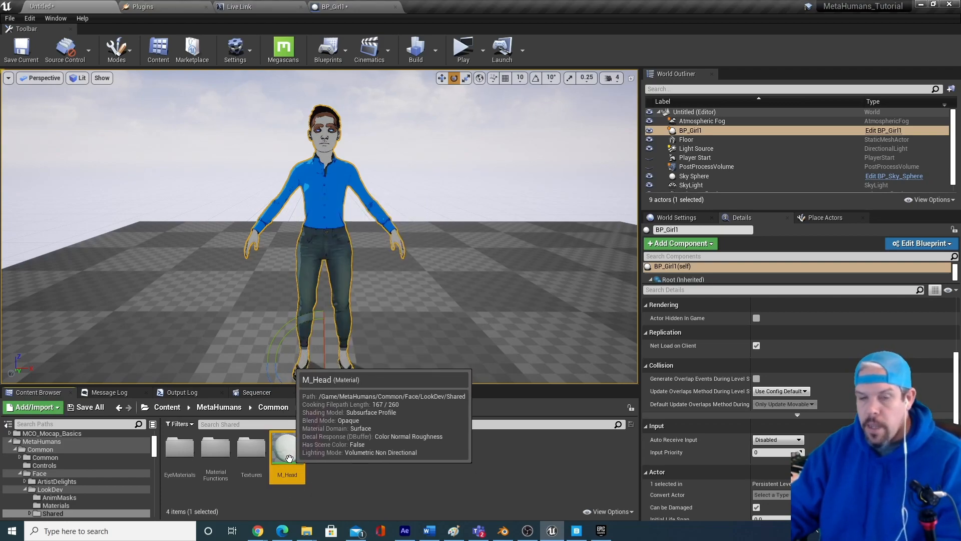
right_click(290, 458)
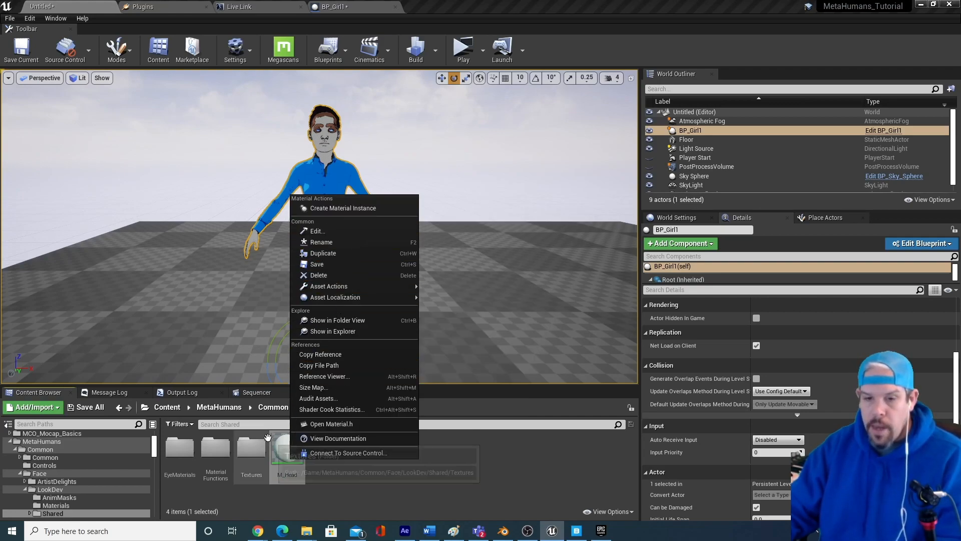
double_click(282, 442)
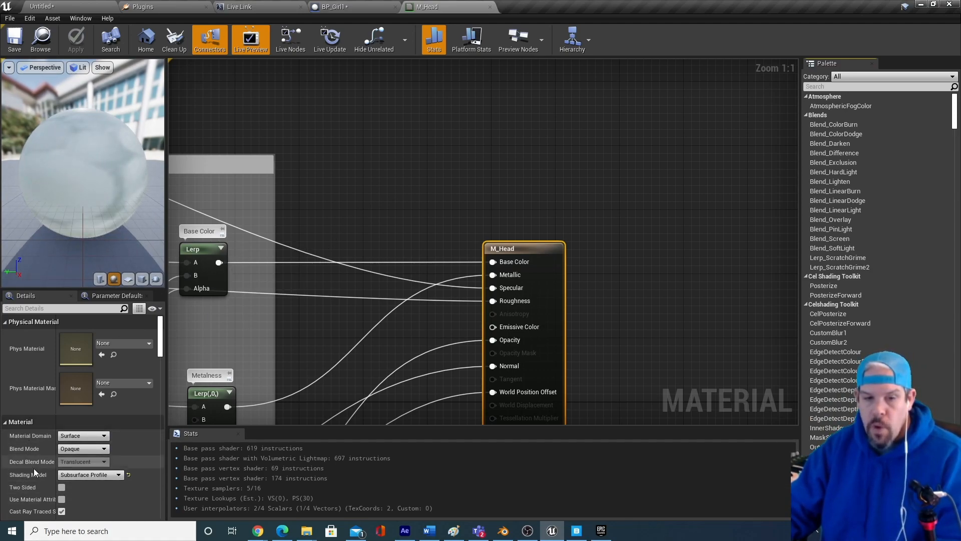
Step: Set M_Head's Shading Model to Default Lit, then apply and save the material
click(102, 476)
click(89, 393)
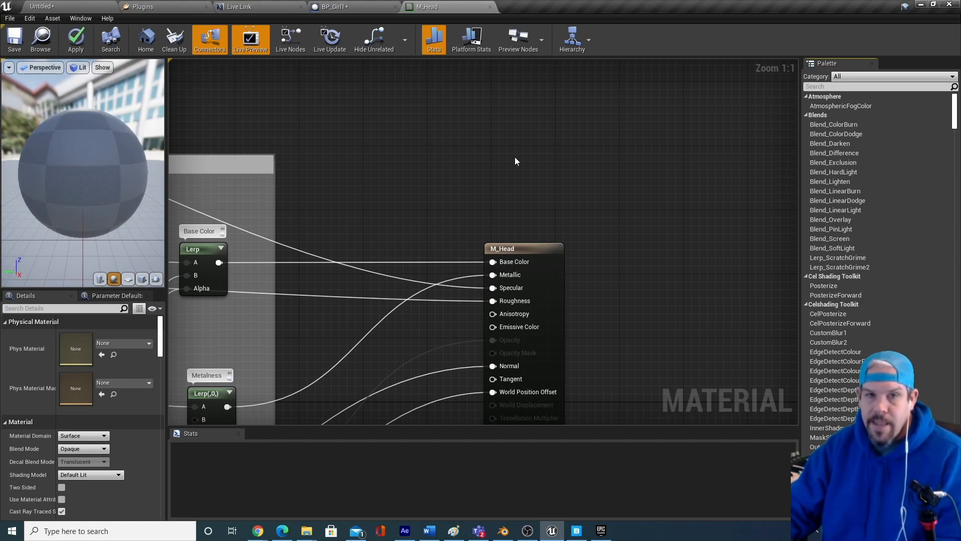
click(73, 43)
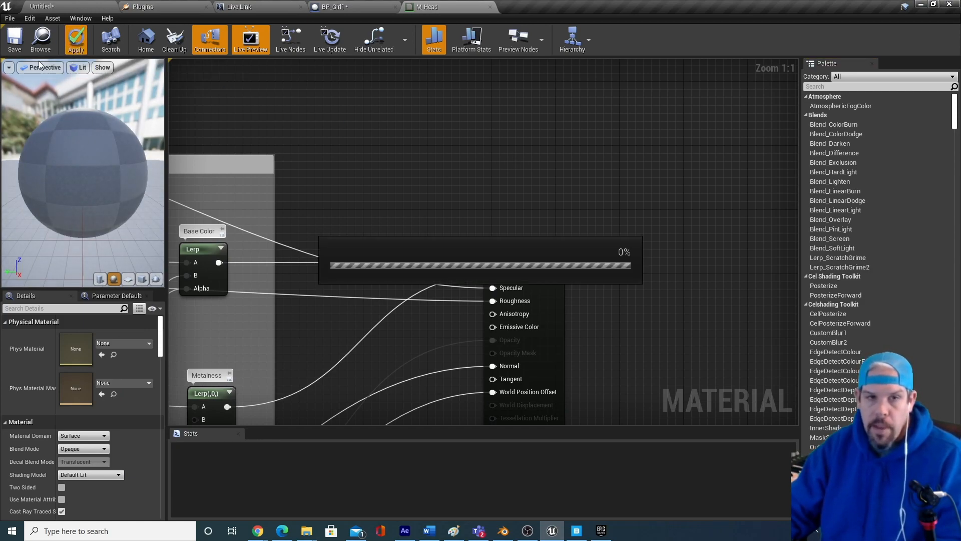
click(15, 44)
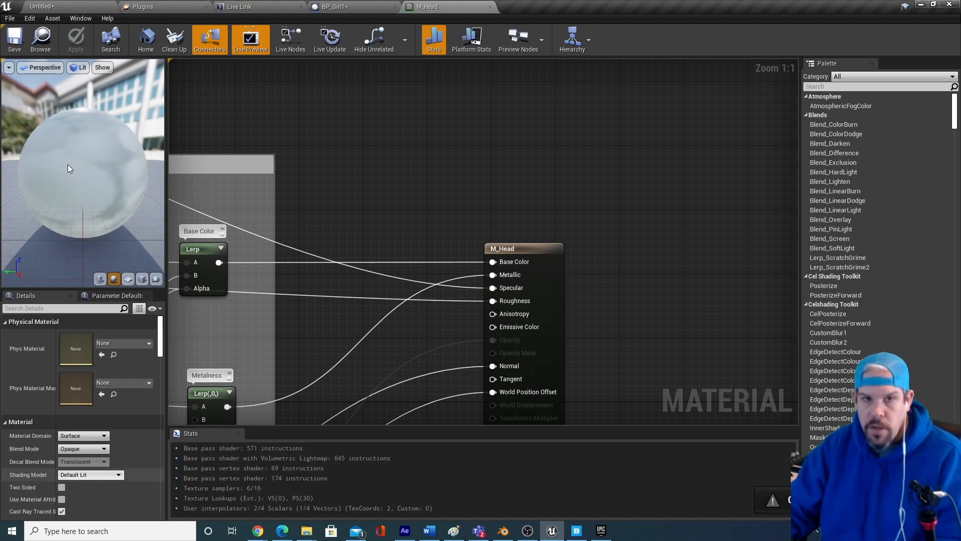
Step: Return to the level and examine BP_Girl1's face and upper body from closer up
click(62, 5)
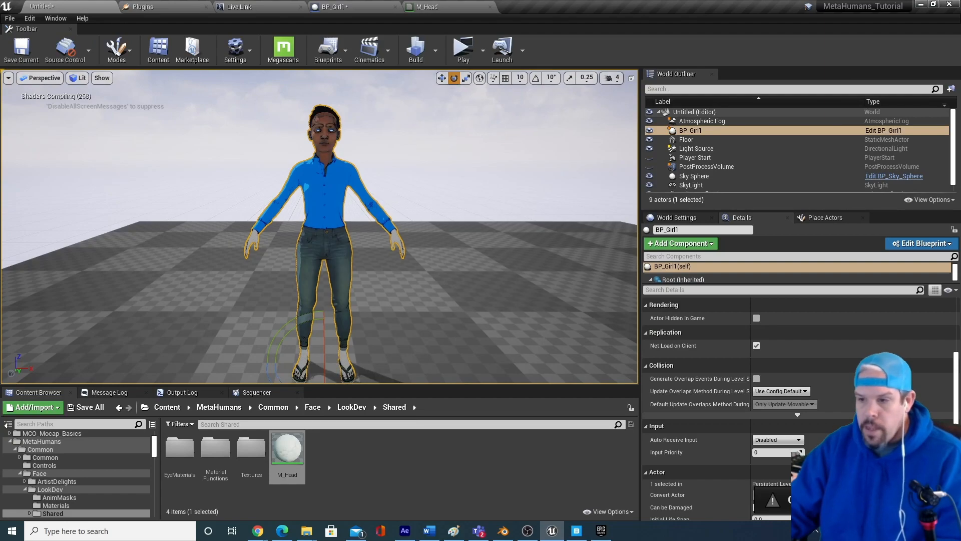
drag(320, 211, 320, 165)
mouse_move(321, 211)
middle_down()
mouse_move(321, 150)
mouse_move(321, 194)
middle_up()
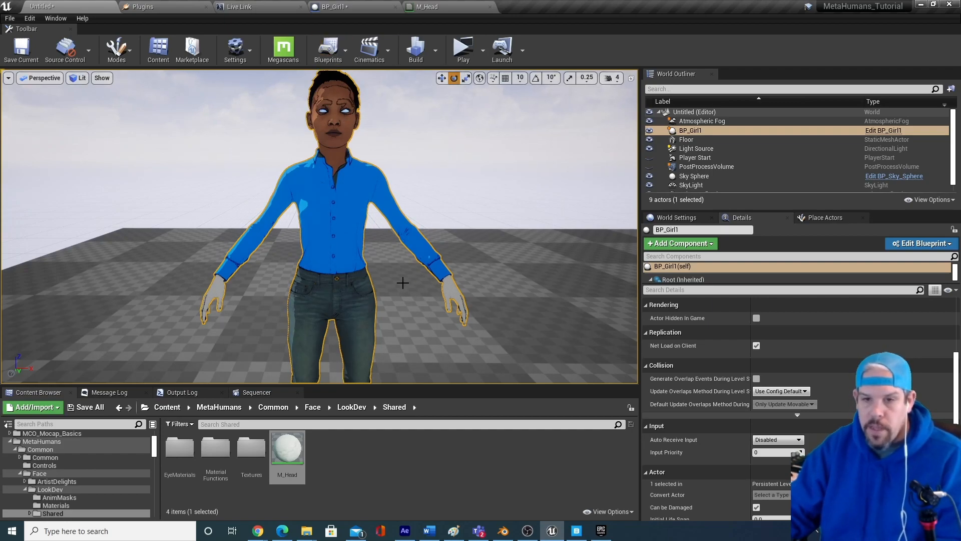
Step: Locate the Body component's M_BodySynthesized material, trace its parents to the base material M_BodySkin, and open M_BodySkin for editing
click(884, 131)
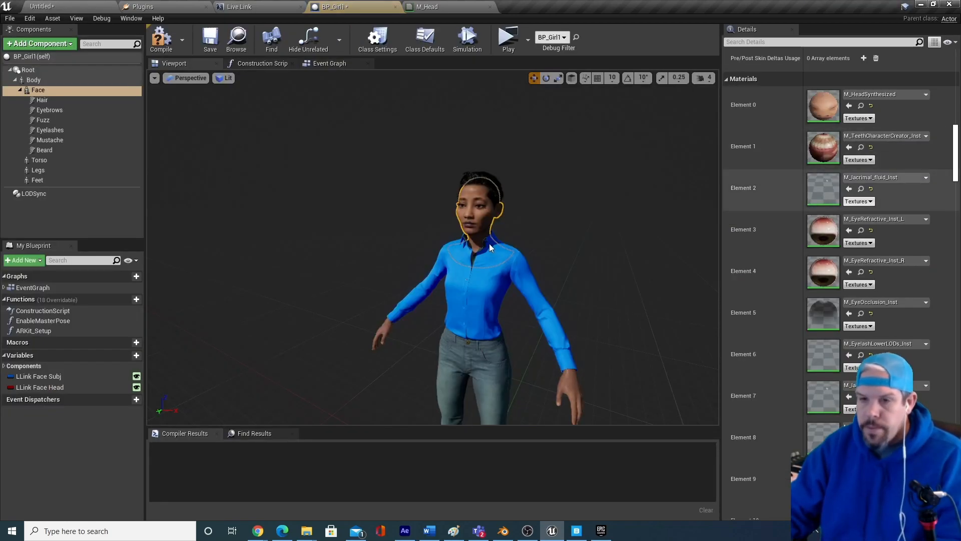
click(563, 385)
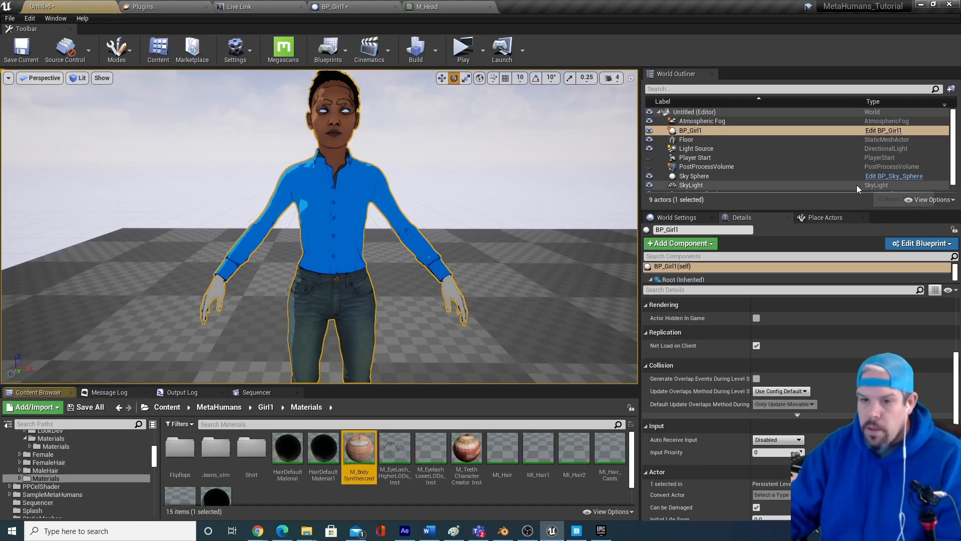
right_click(358, 460)
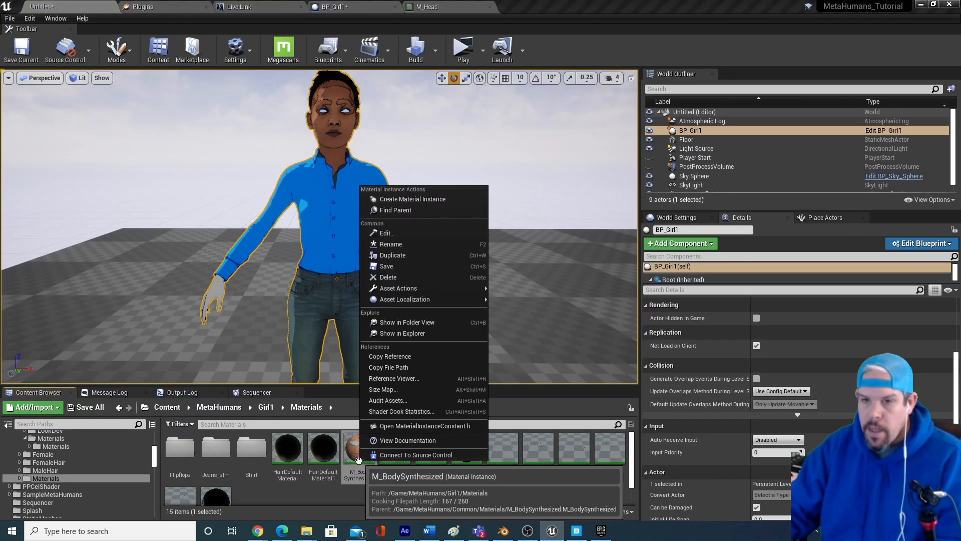
click(408, 211)
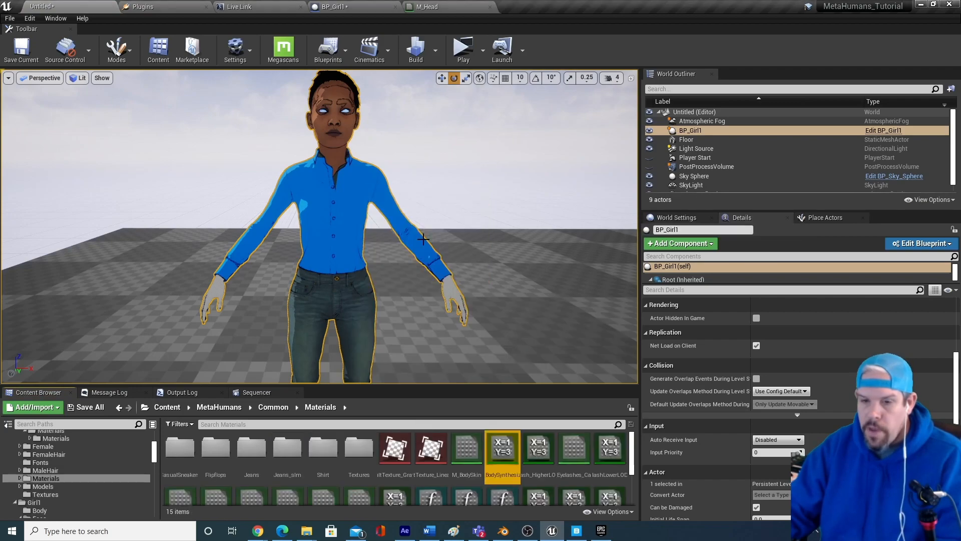
right_click(507, 456)
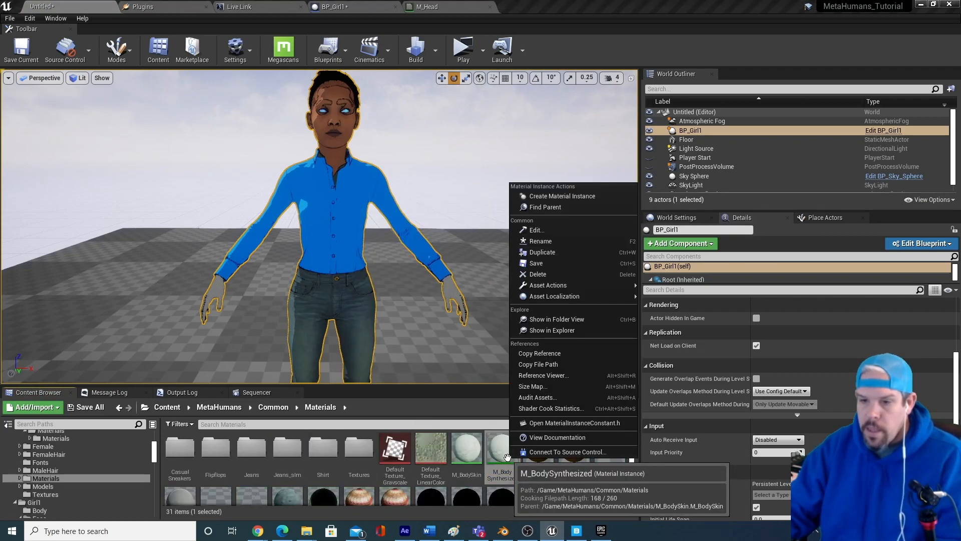
click(550, 208)
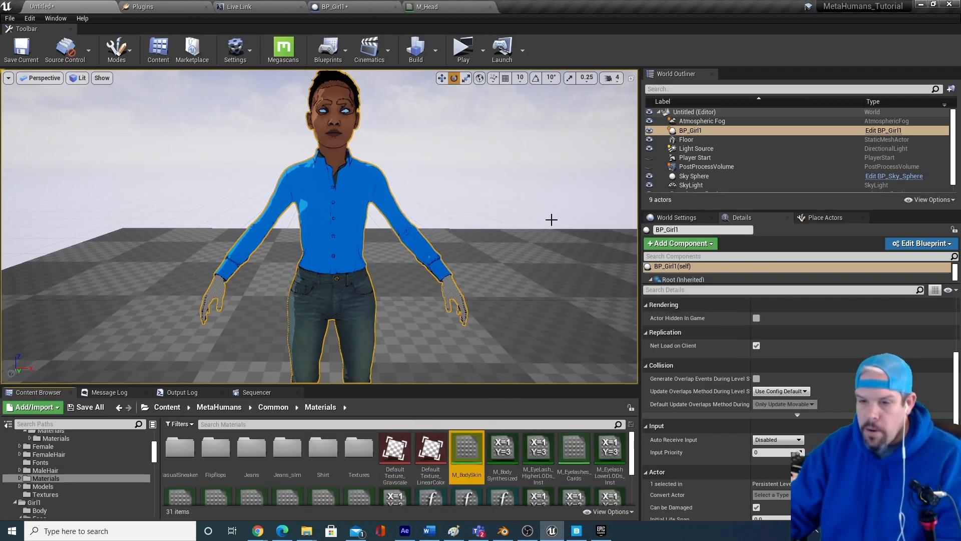
right_click(468, 471)
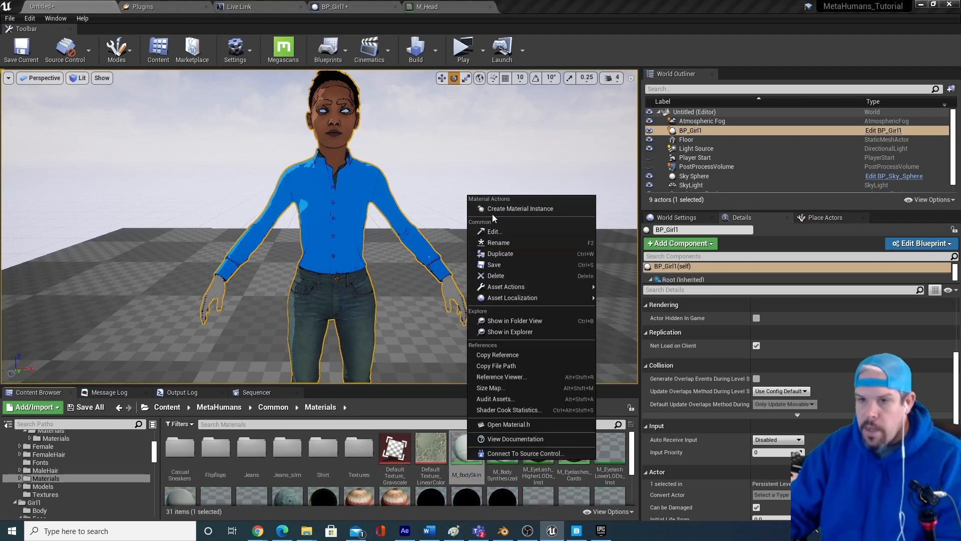
click(467, 463)
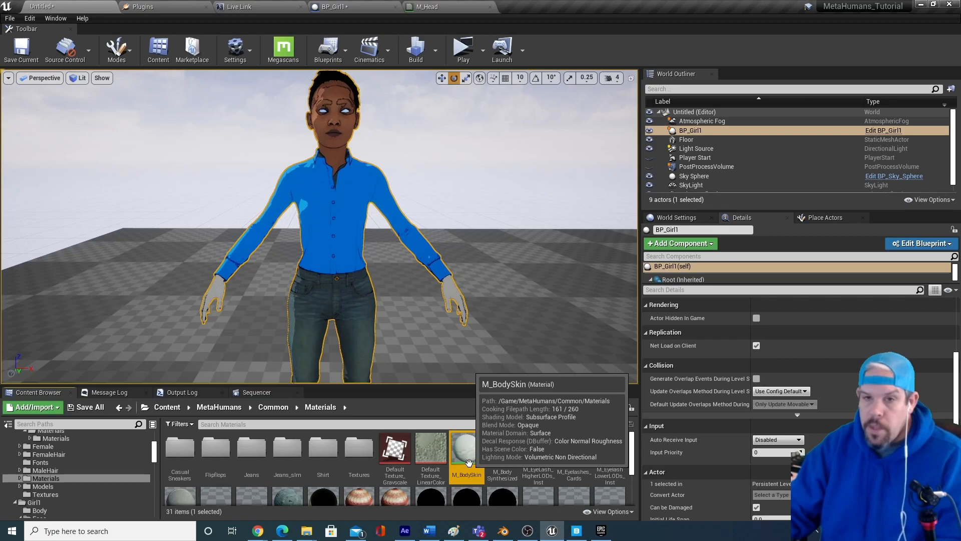
double_click(469, 463)
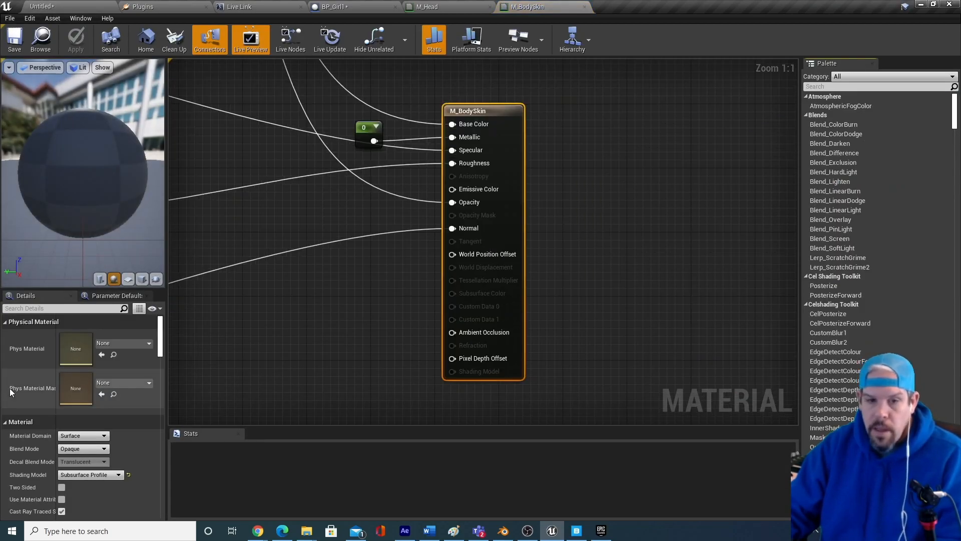
Step: Set M_BodySkin's Shading Model to Default Lit, then apply and save the material
click(111, 477)
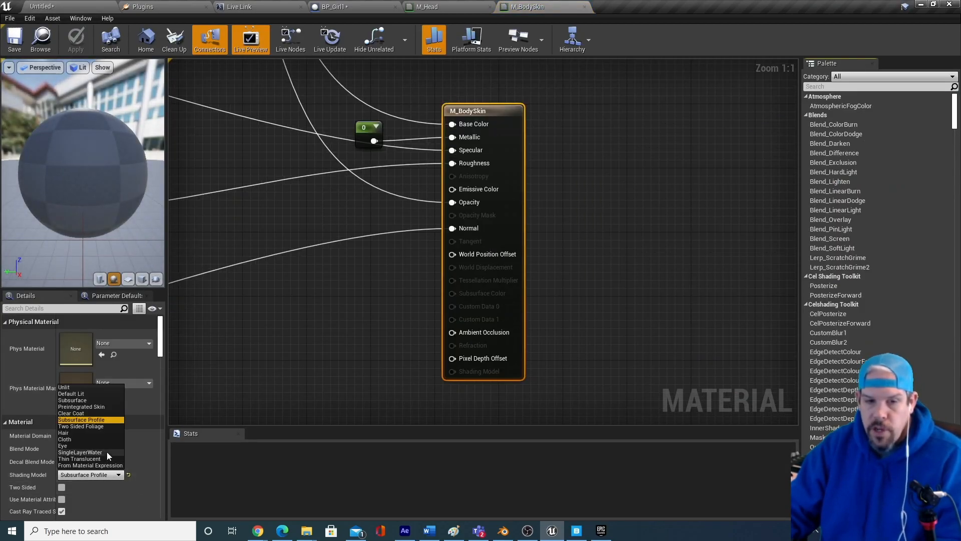
click(90, 395)
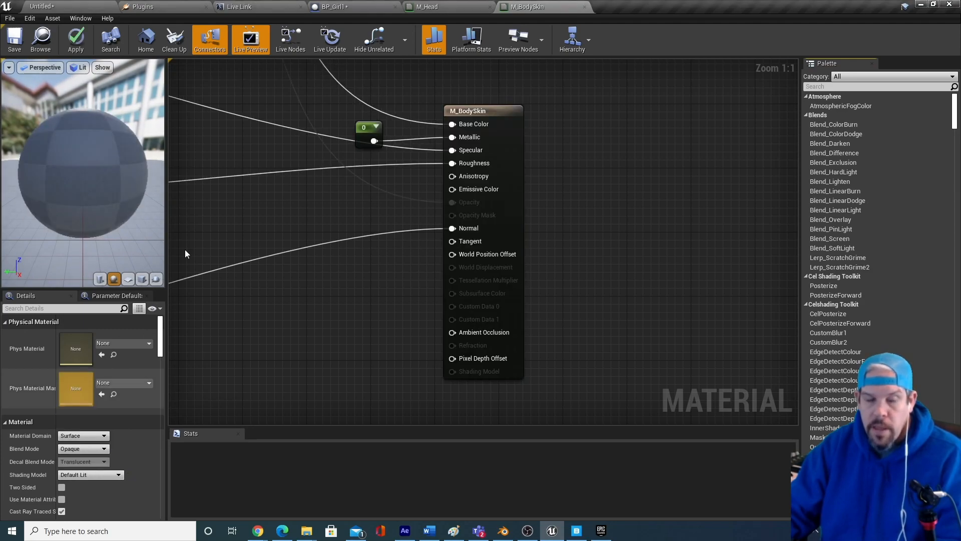
click(80, 40)
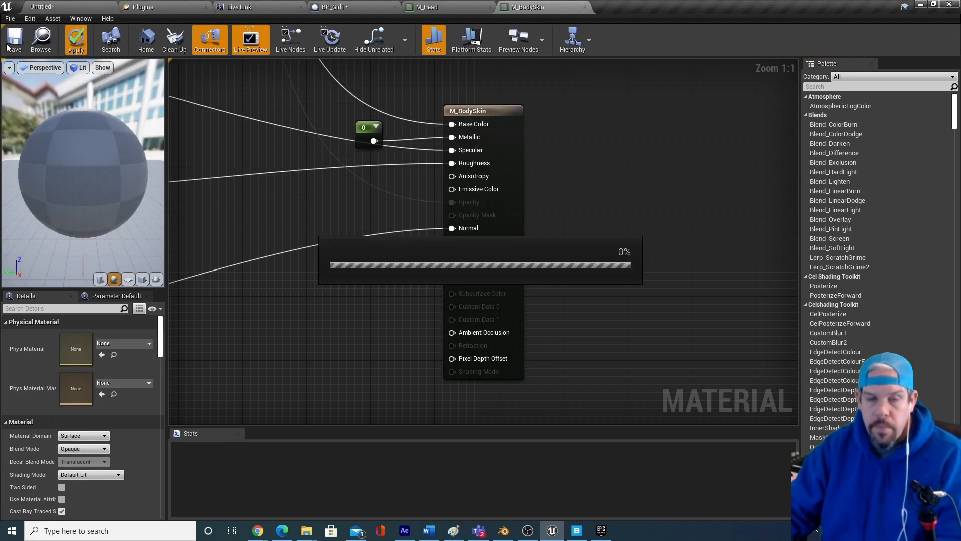
click(7, 47)
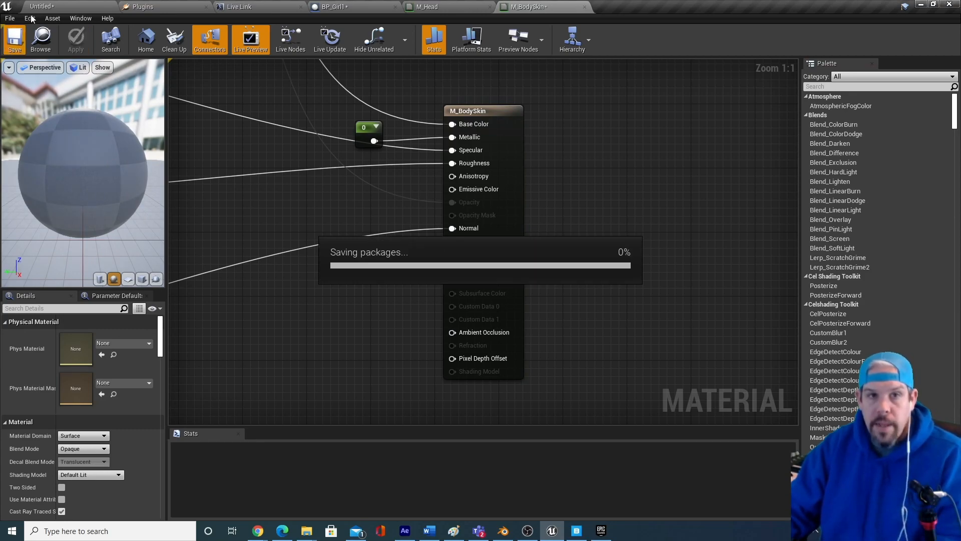
Step: Check the character's face in the level, then locate the Face component's Element 3 material, M_EyeRefractive_Inst_L, in the project's content
click(79, 5)
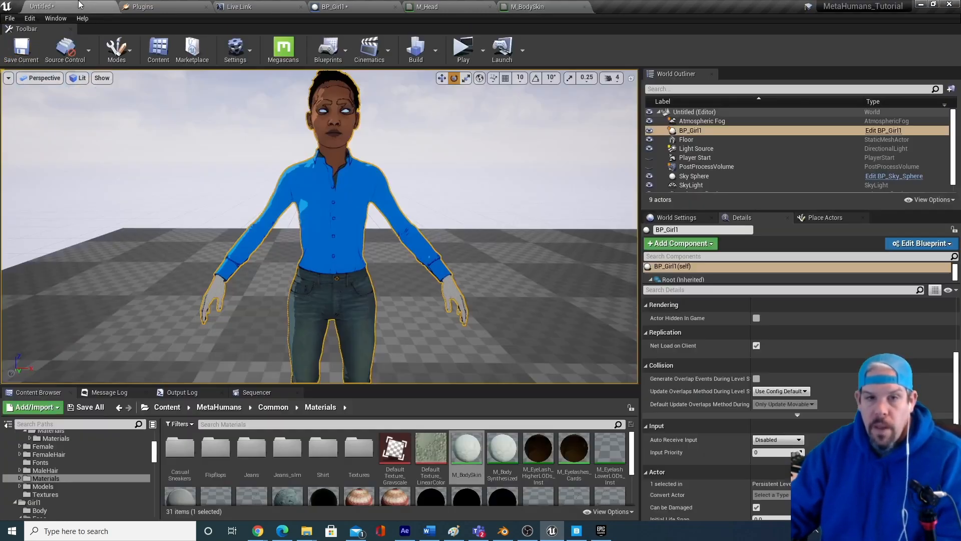
right_drag(320, 225, 384, 224)
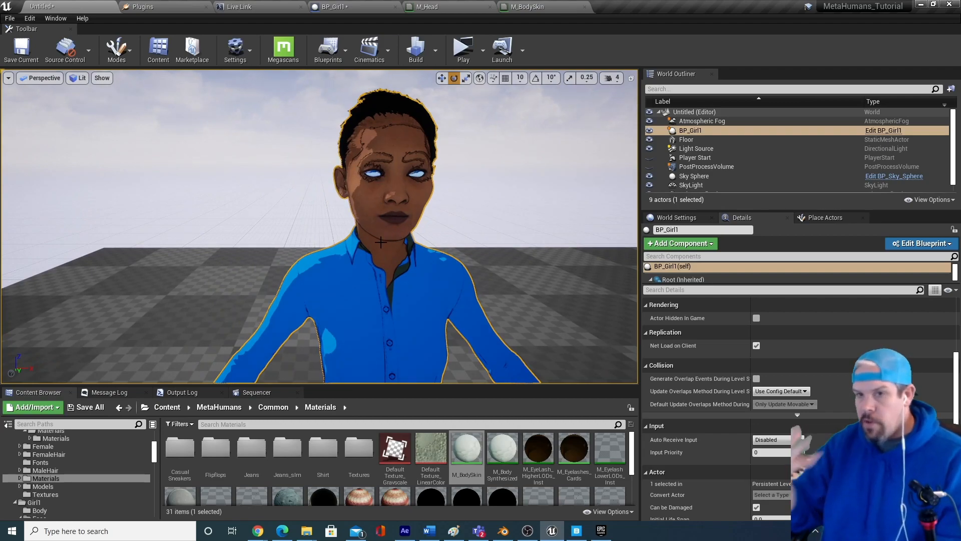
click(884, 130)
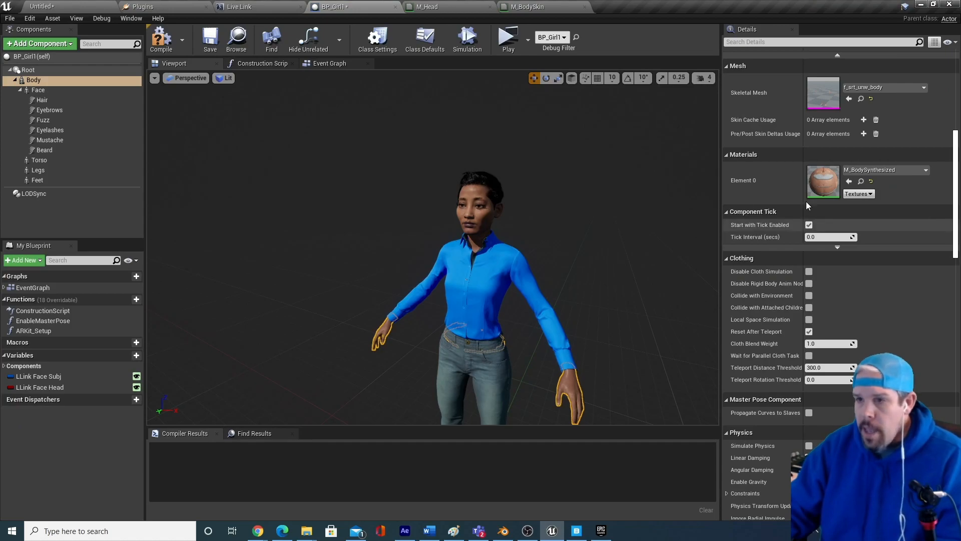
click(478, 206)
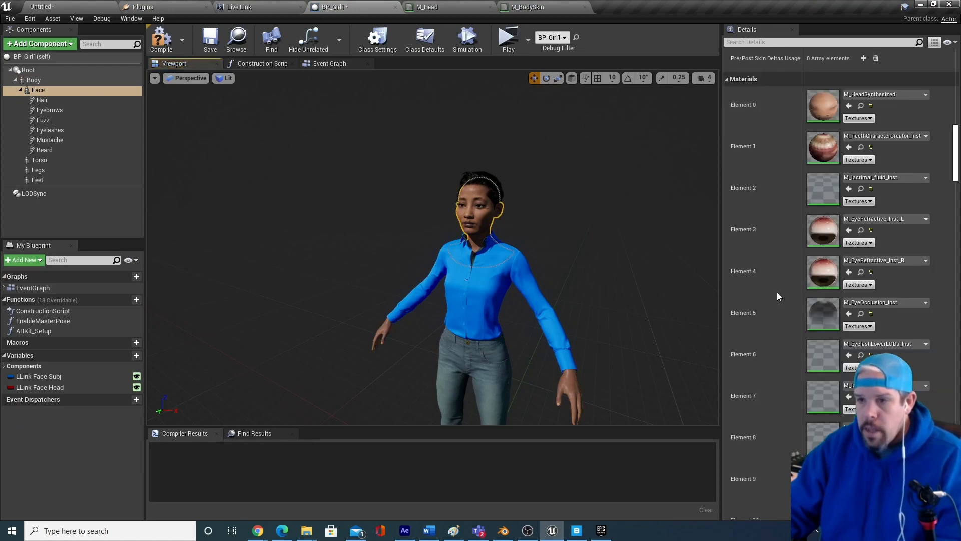
click(861, 231)
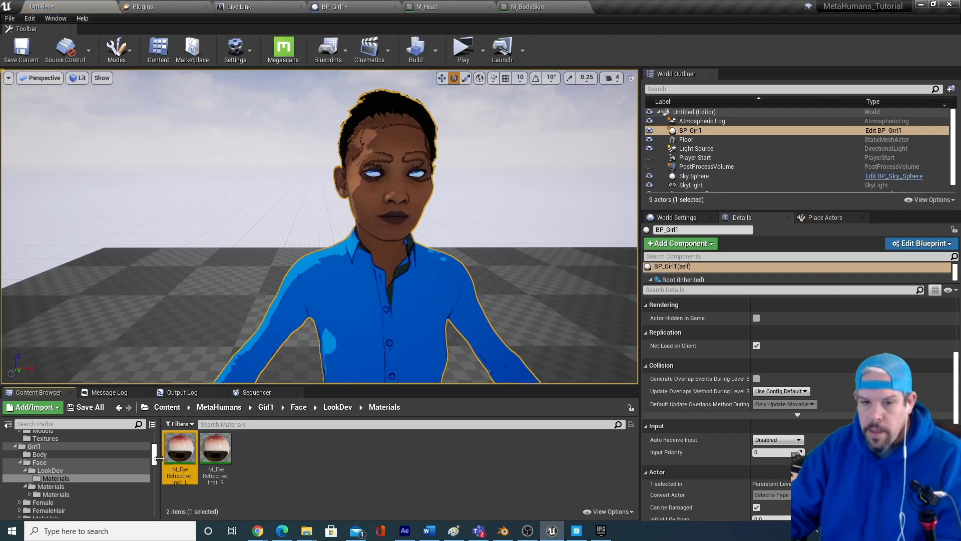
Step: Trace M_EyeRefractive_Inst_L through its parent materials to the base material M_EyeRefractive and open M_EyeRefractive for editing
right_click(174, 452)
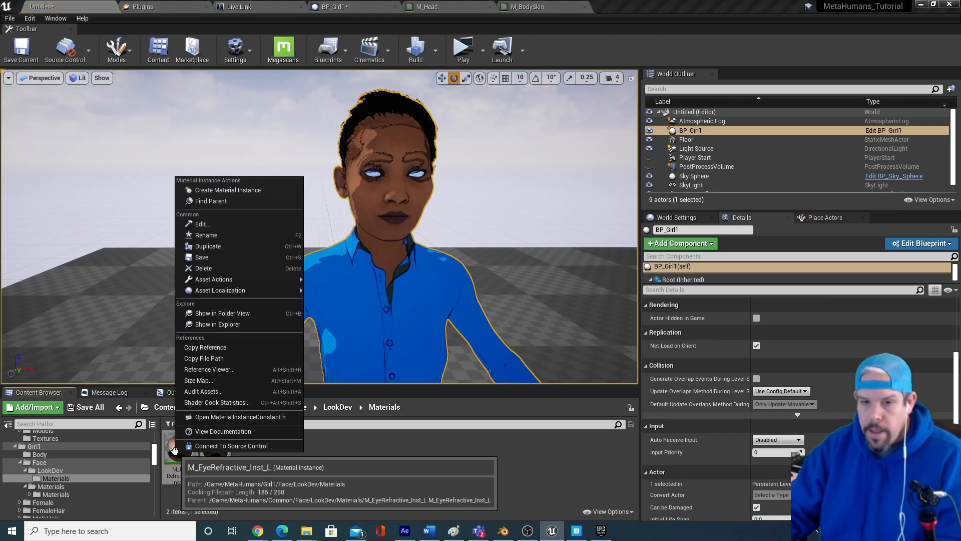
click(216, 206)
right_click(281, 476)
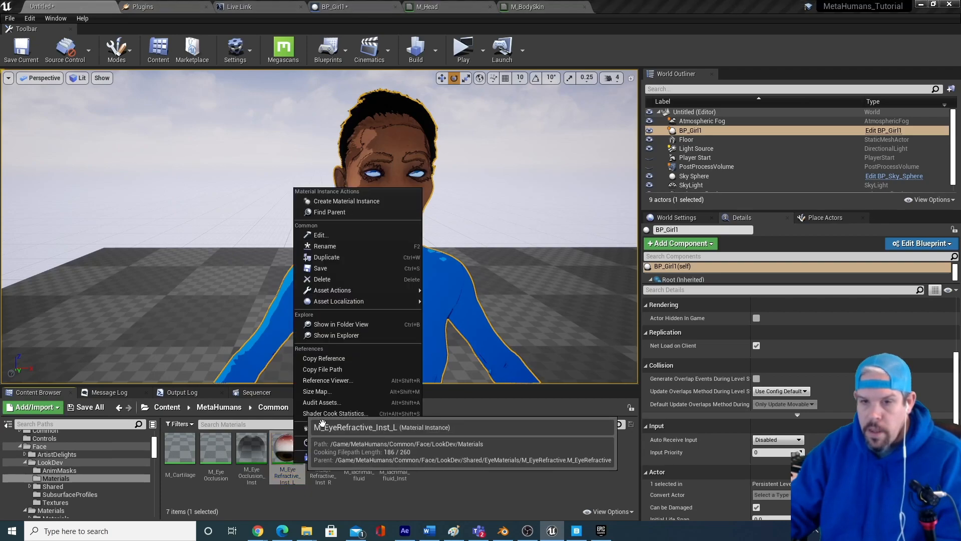
click(342, 213)
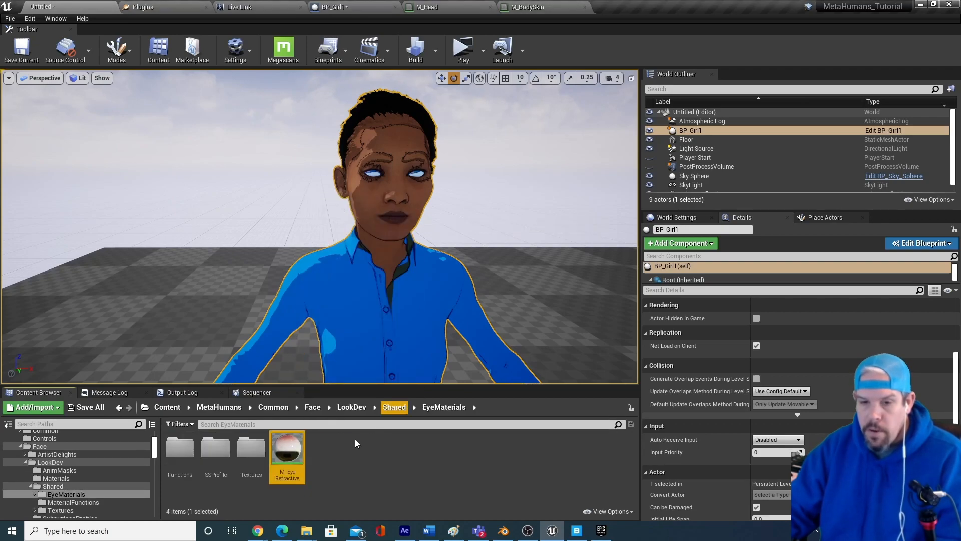
right_click(288, 450)
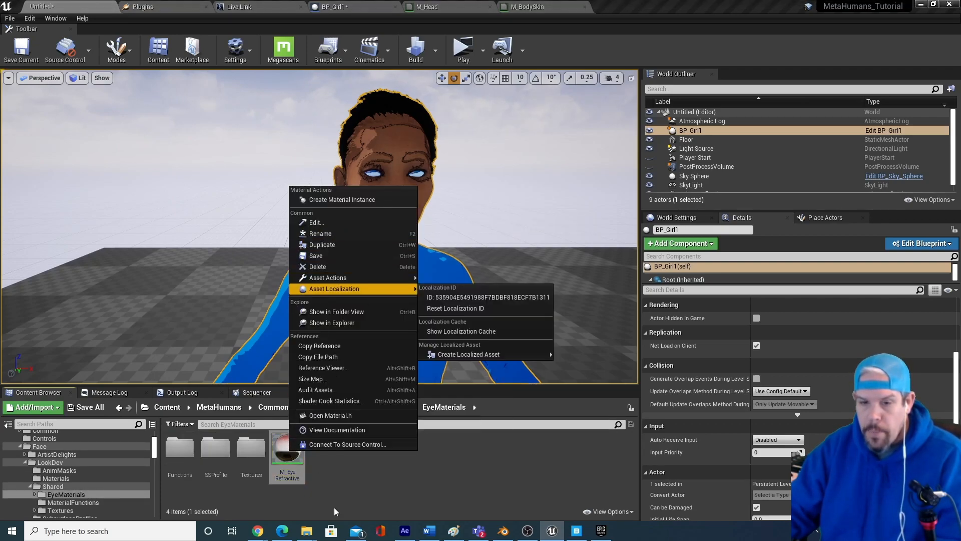
double_click(287, 464)
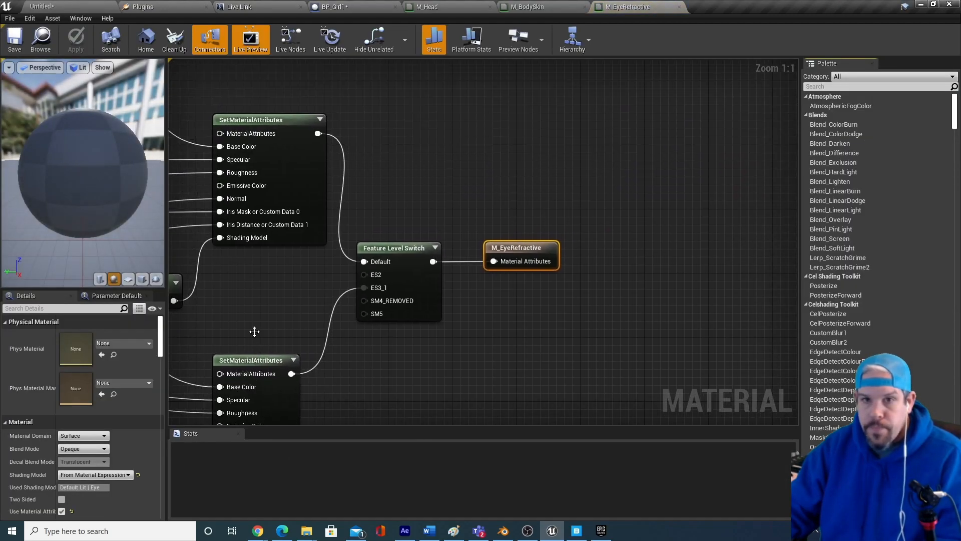
Step: Change M_EyeRefractive's Shading Model to Default Lit, then apply and save the material
click(109, 476)
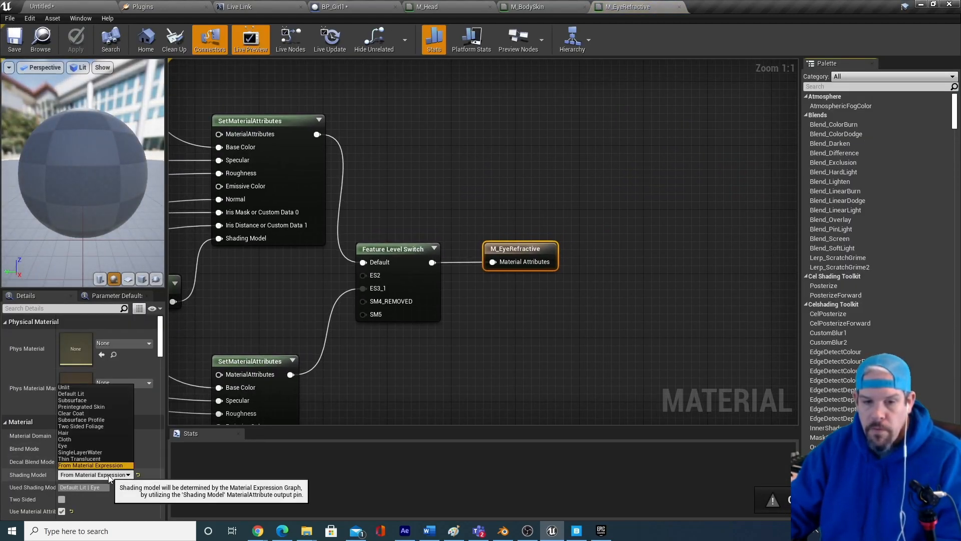
click(97, 394)
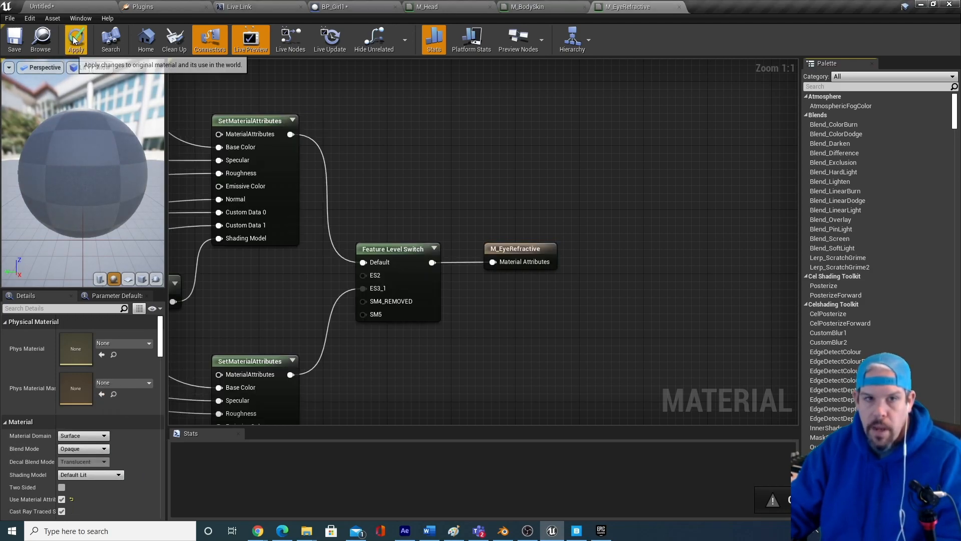
click(15, 46)
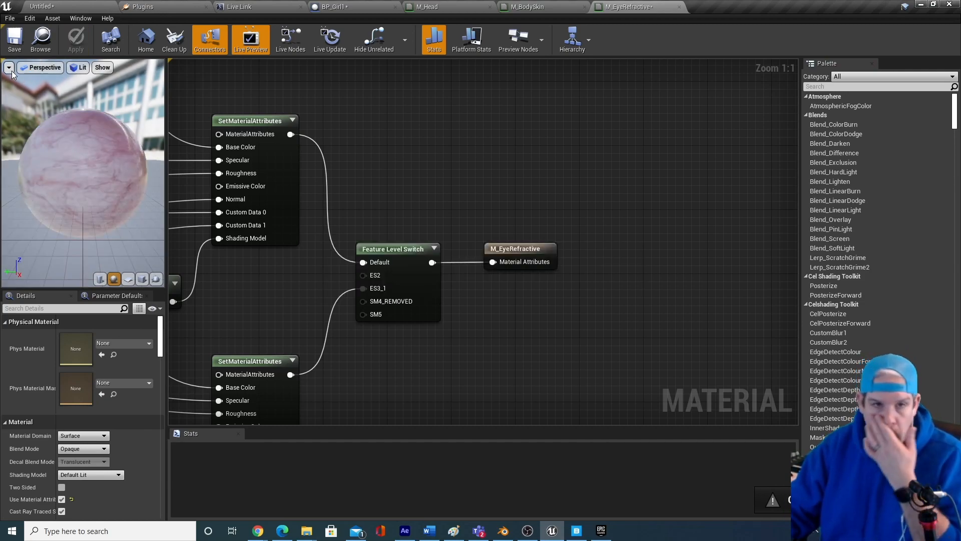
click(15, 45)
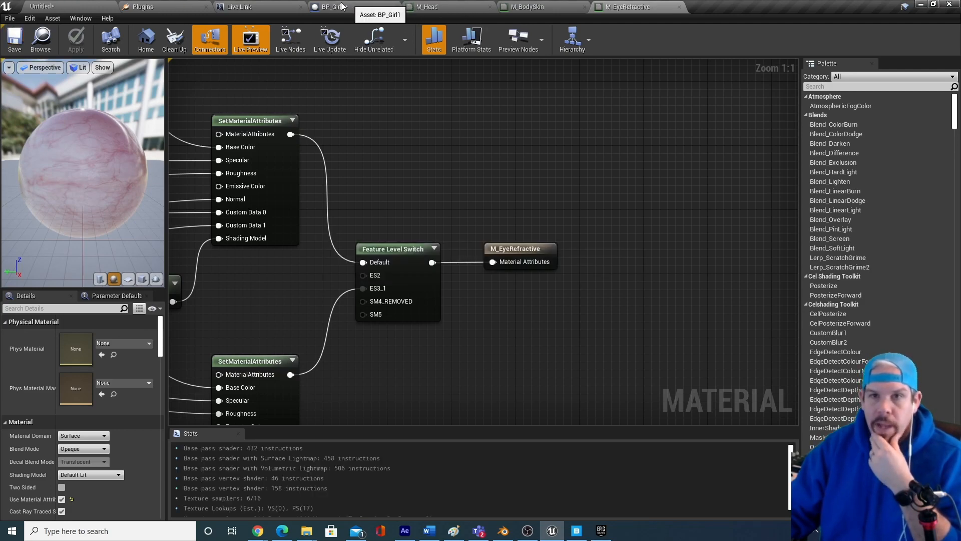
click(3, 27)
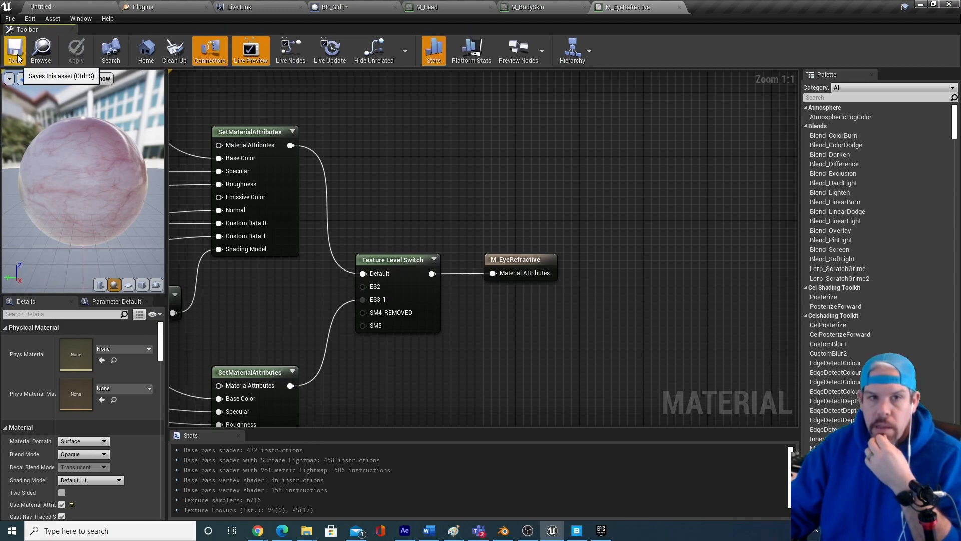
Step: Locate the Face component's M_TeethCharacterCreator_Inst material, trace its parents to the base material M_Teeth, and open M_Teeth for editing
click(375, 6)
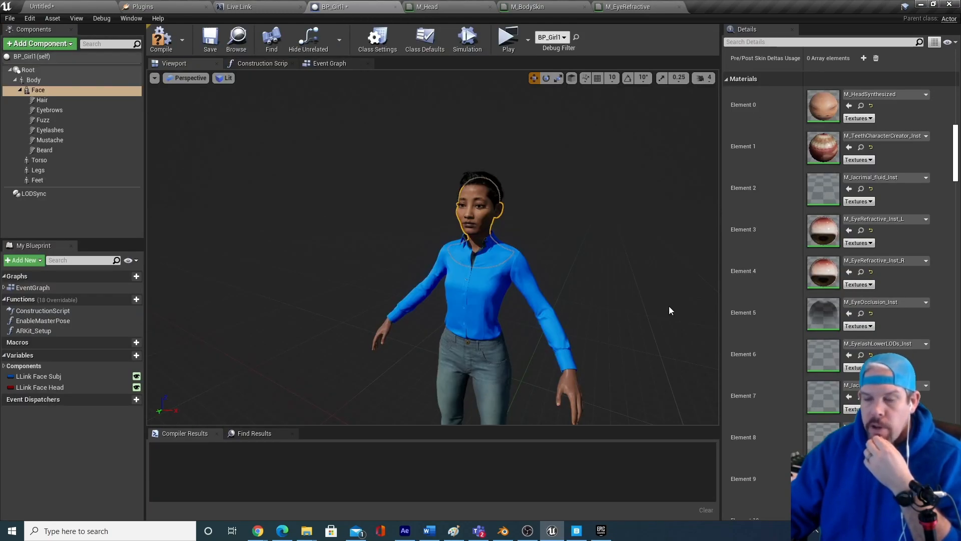
click(861, 147)
right_click(455, 451)
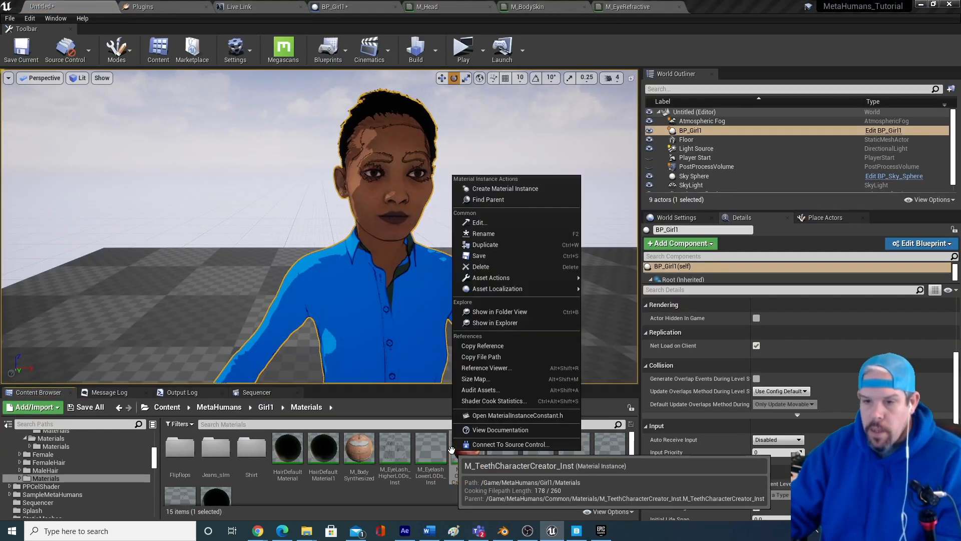
click(497, 200)
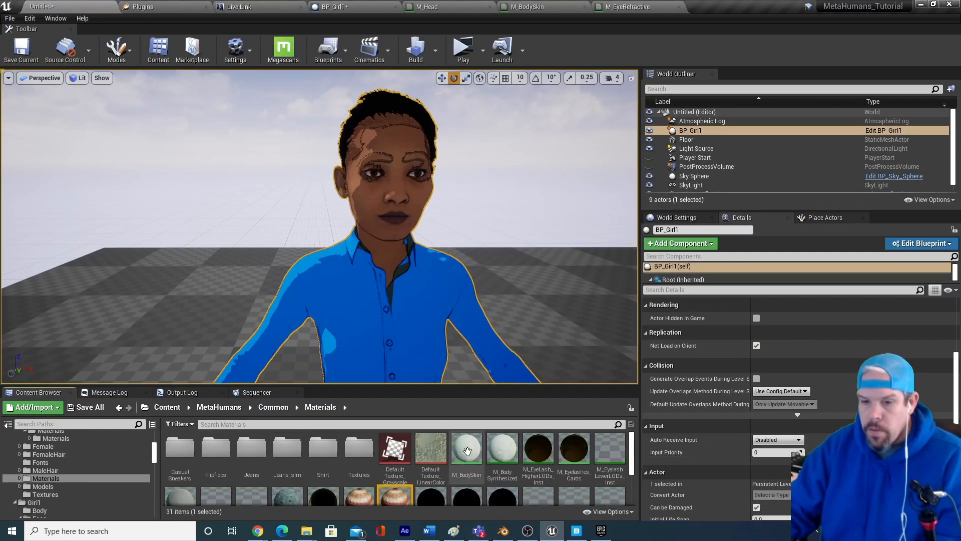
right_click(400, 464)
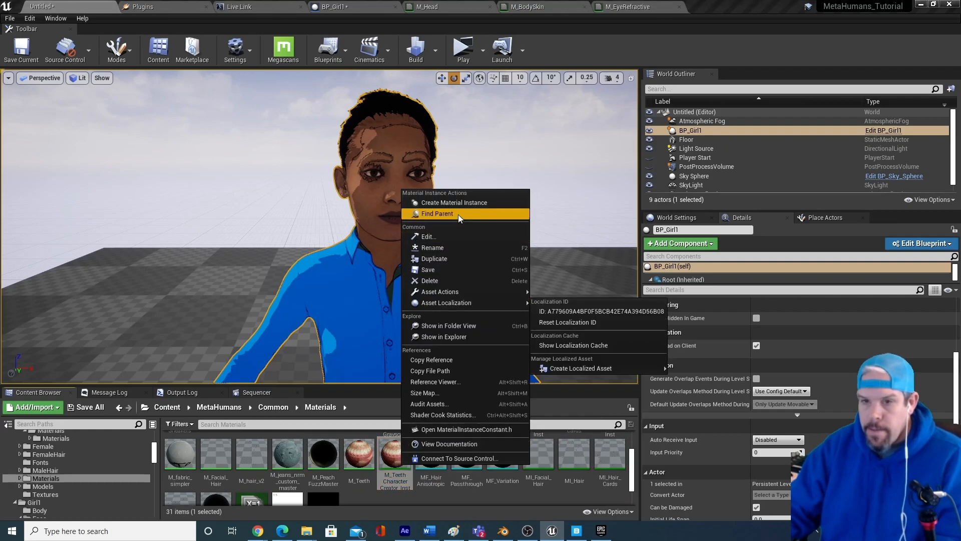
click(458, 215)
right_click(352, 455)
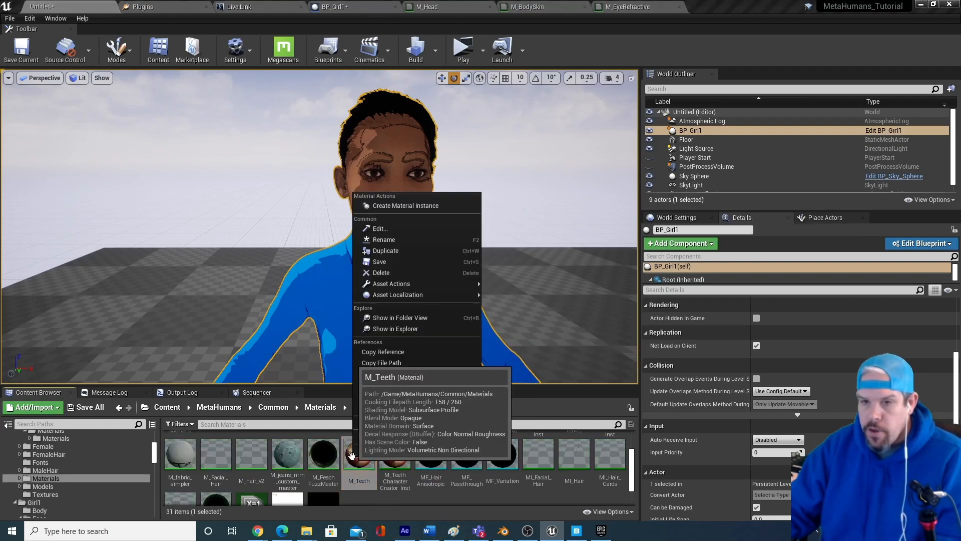
double_click(355, 475)
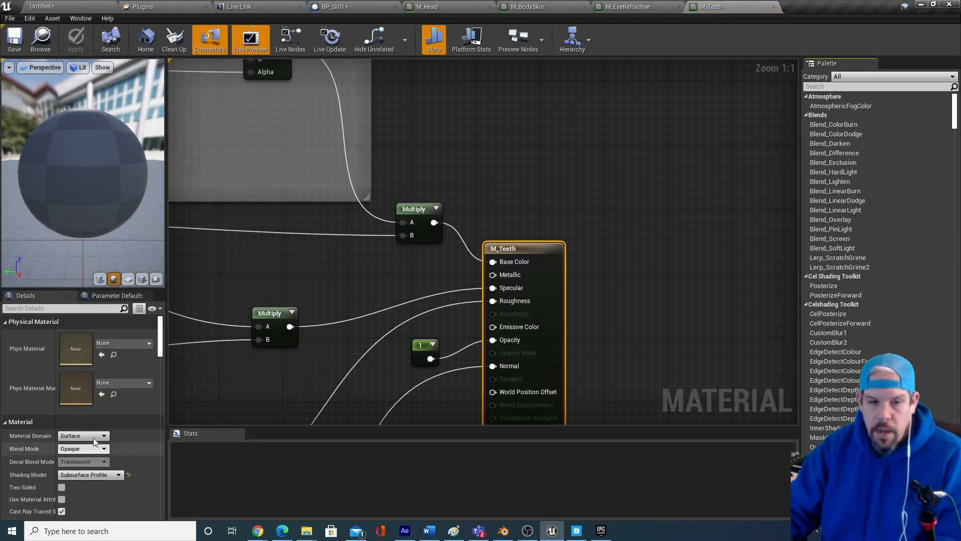
Step: Change M_Teeth's Shading Model to Default Lit, then apply and save the material
click(94, 477)
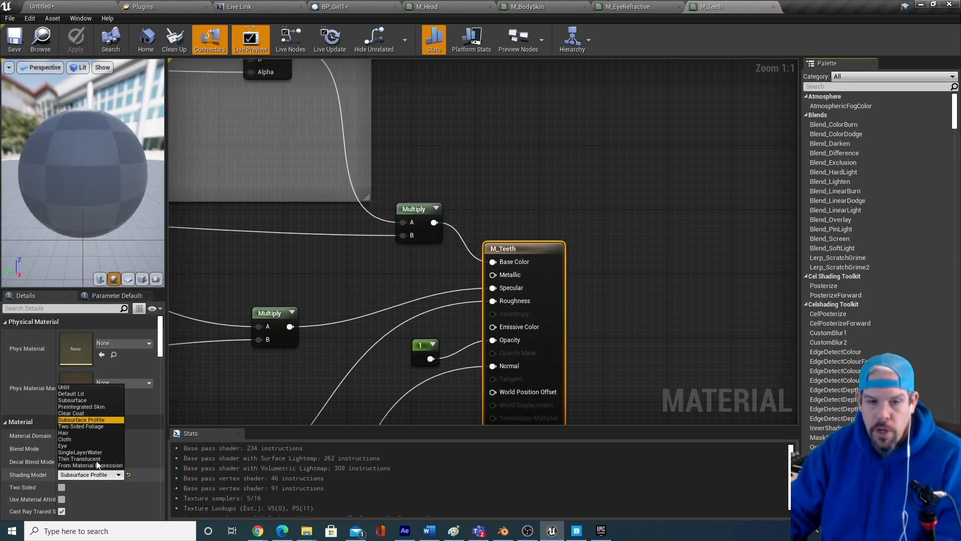
click(88, 395)
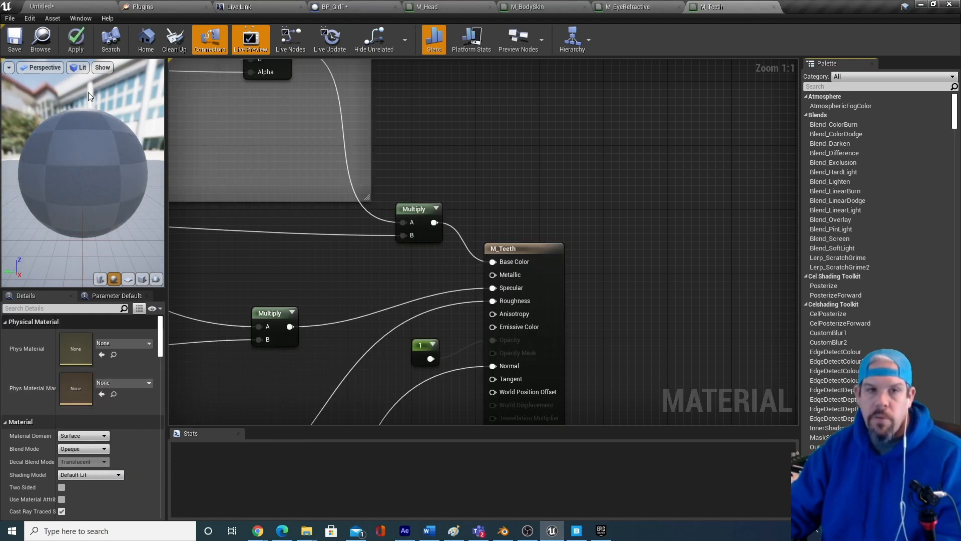
click(81, 45)
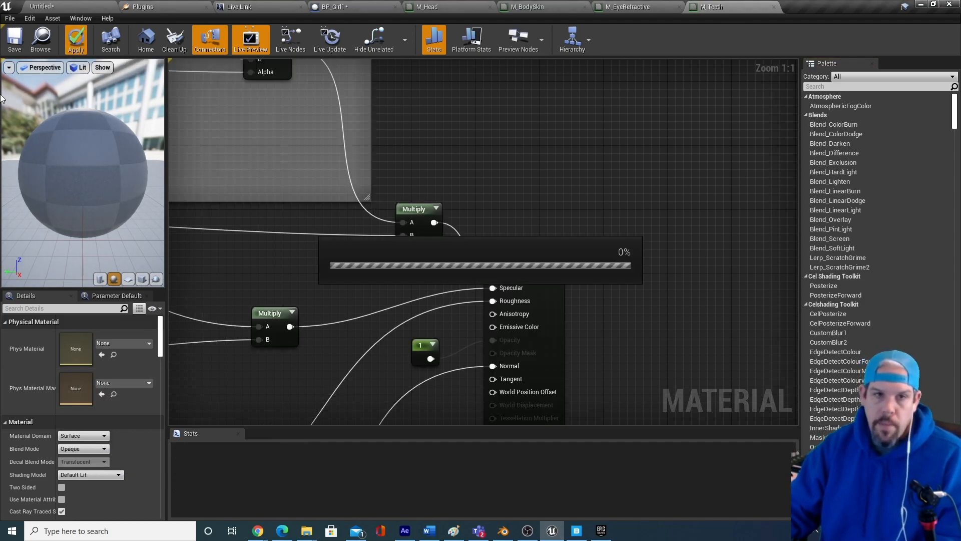
click(14, 49)
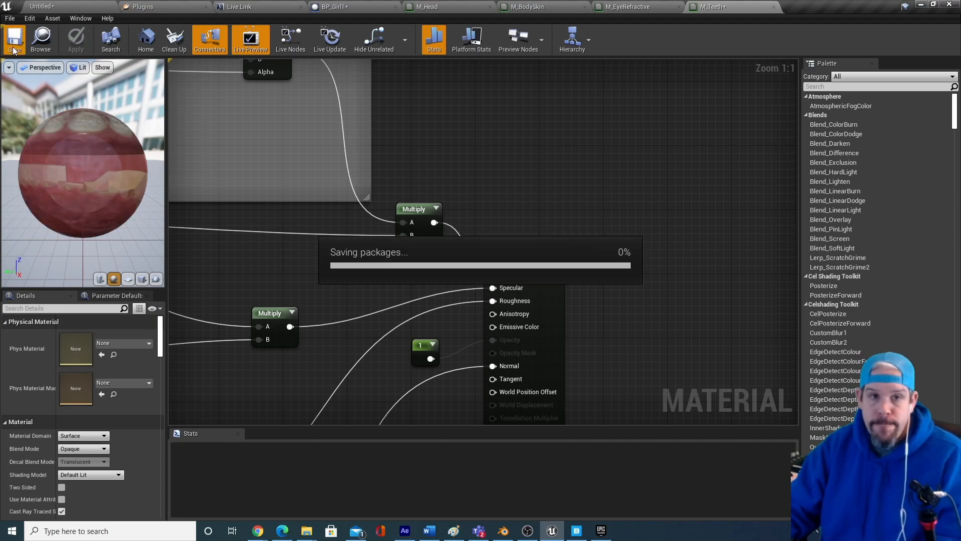
Step: Check the character's face in the level, then locate the BP_Girl1 Hair component's groom asset, Hair_S_Messy, in the project's content
click(55, 6)
middle_drag(356, 247, 359, 269)
scroll(358, 270, up, 4)
right_drag(265, 315, 300, 301)
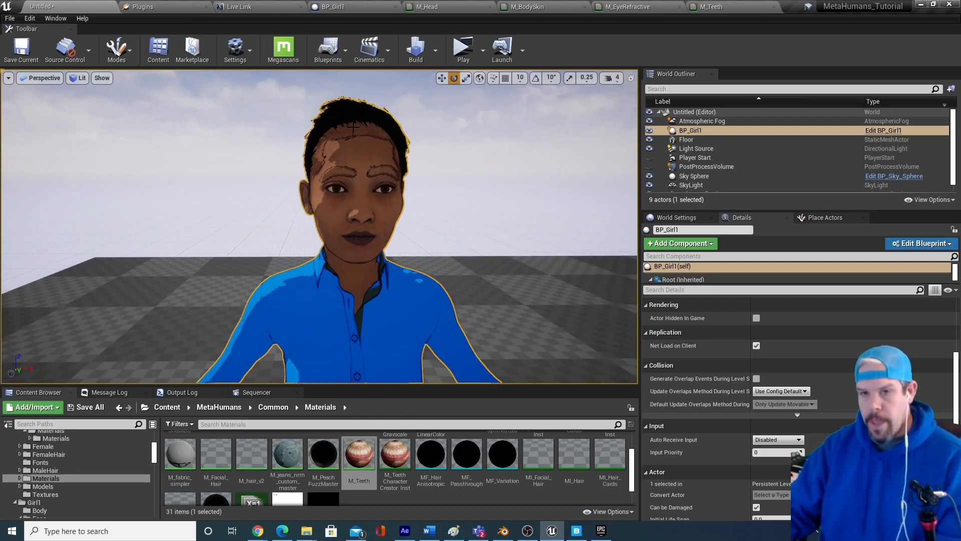
click(884, 130)
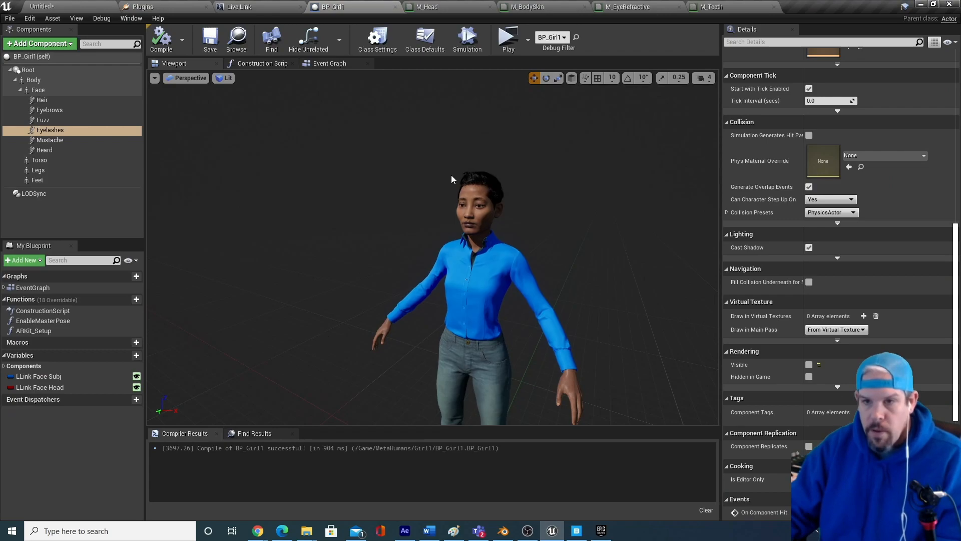
click(42, 100)
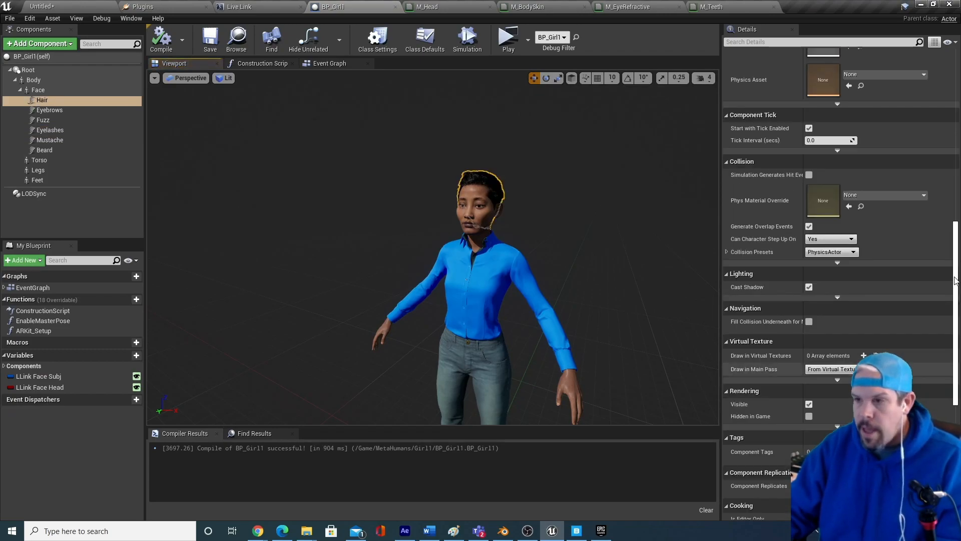
scroll(895, 270, down, 10)
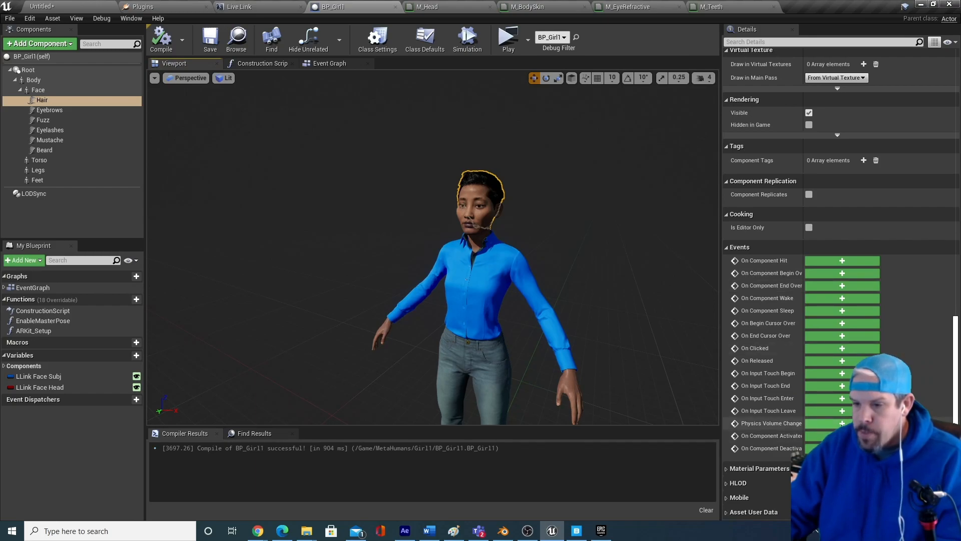
scroll(824, 356, up, 13)
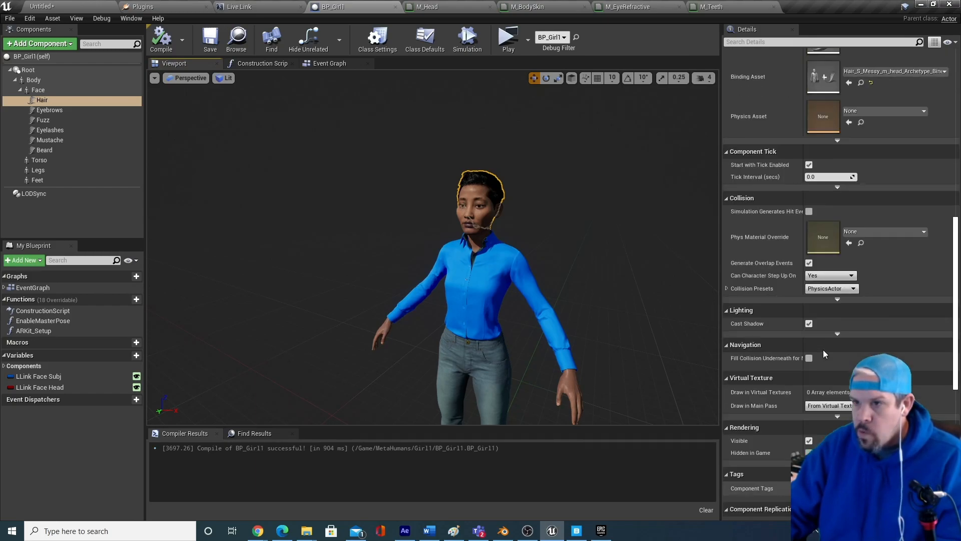
scroll(824, 352, up, 2)
scroll(863, 257, up, 2)
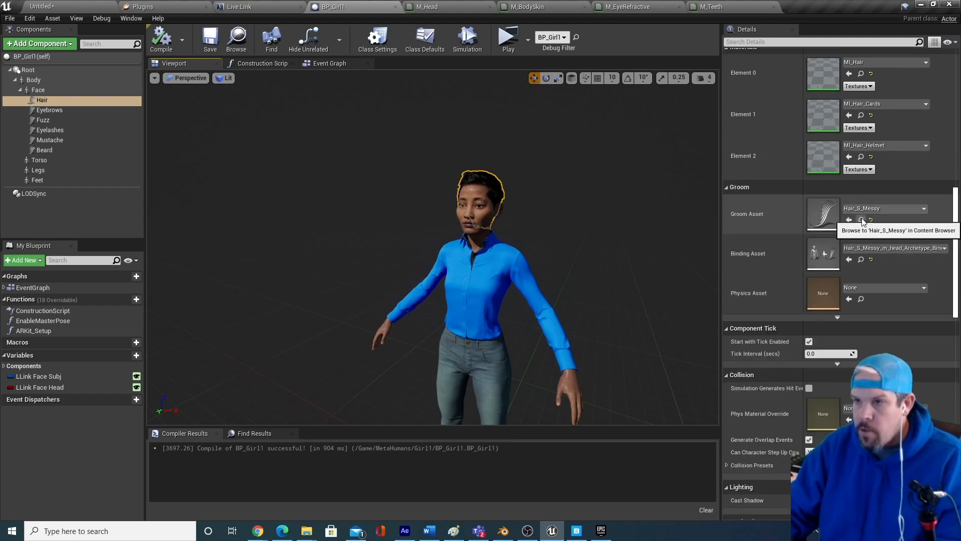
click(862, 218)
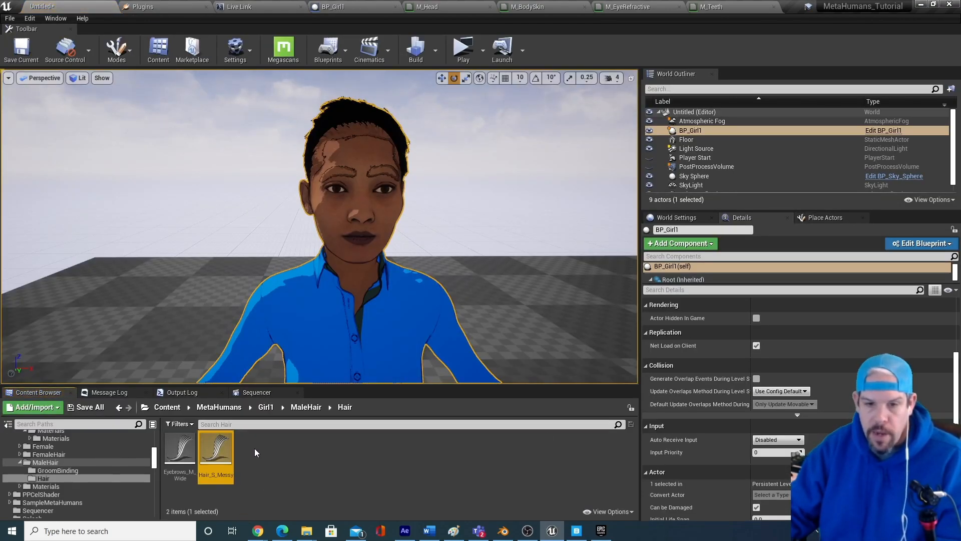
Step: Look through Girl1's MaleHair folders, then search the whole project content for "helmet" and examine the hair helmet meshes
click(61, 470)
click(58, 479)
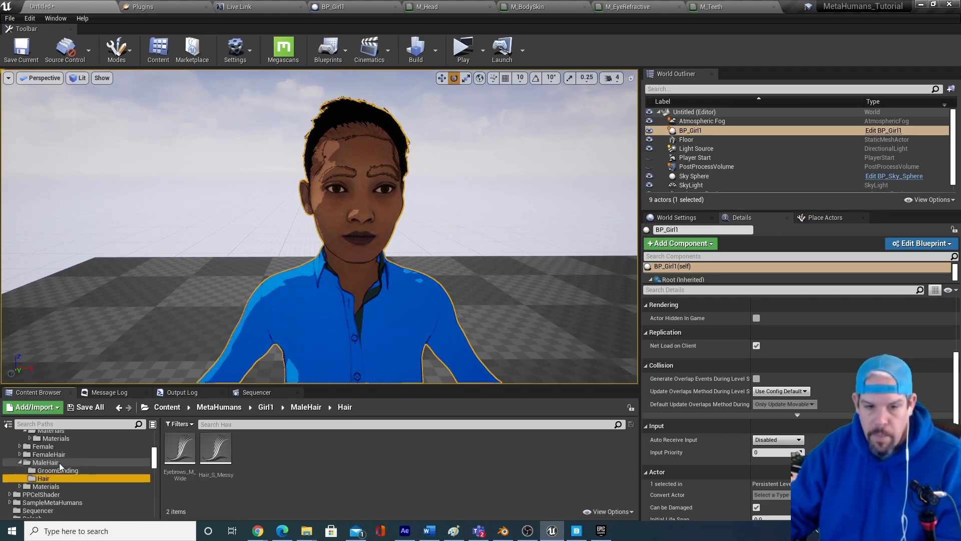
click(59, 463)
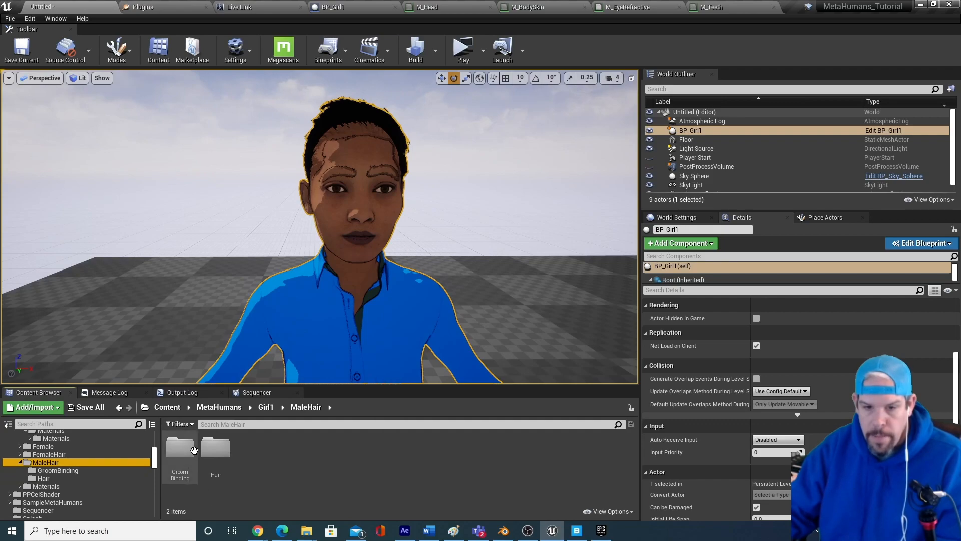
click(167, 407)
click(258, 424)
text(helmet)
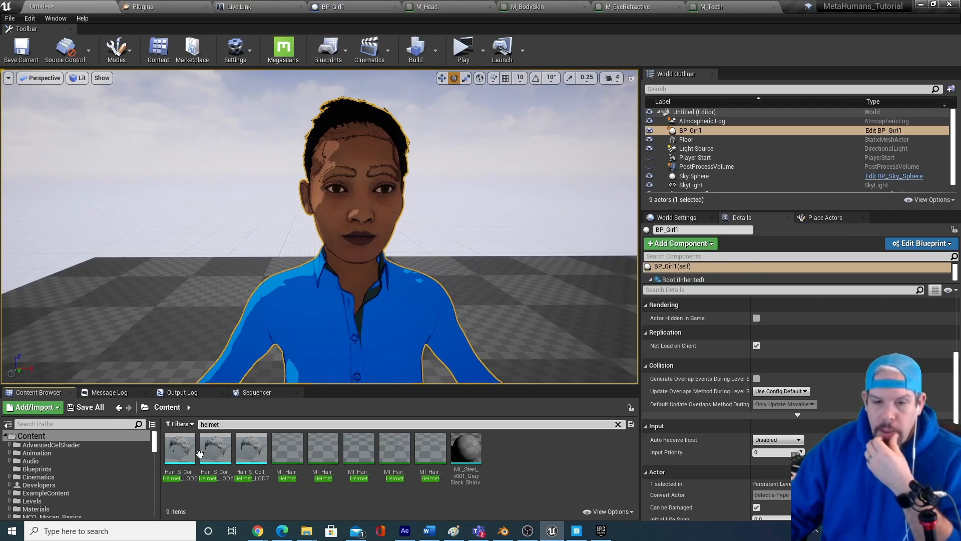
mouse_move(185, 445)
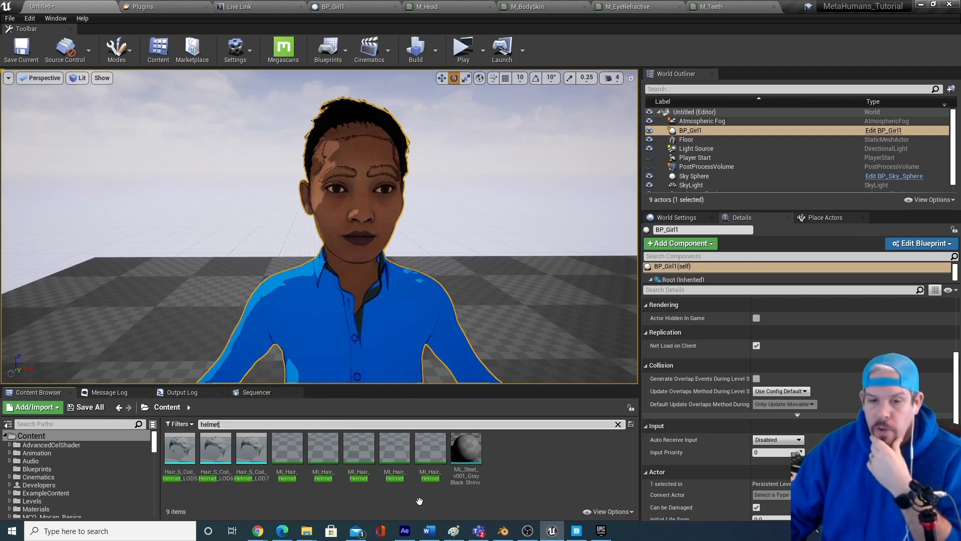
mouse_move(256, 453)
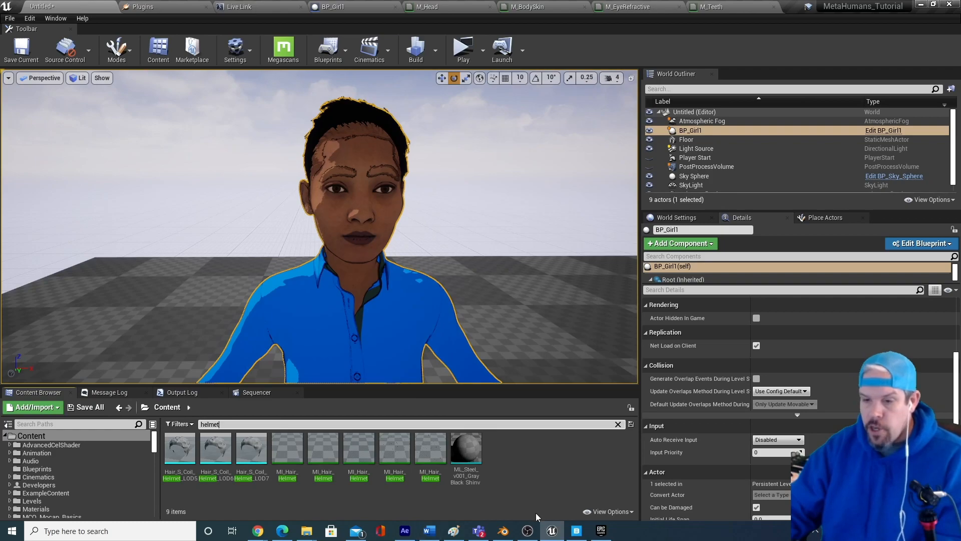
click(601, 532)
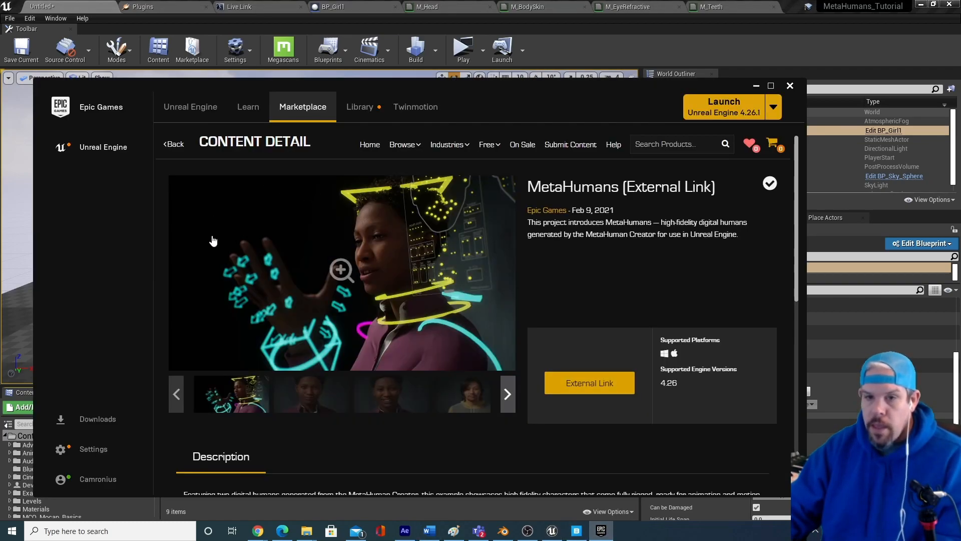
click(755, 85)
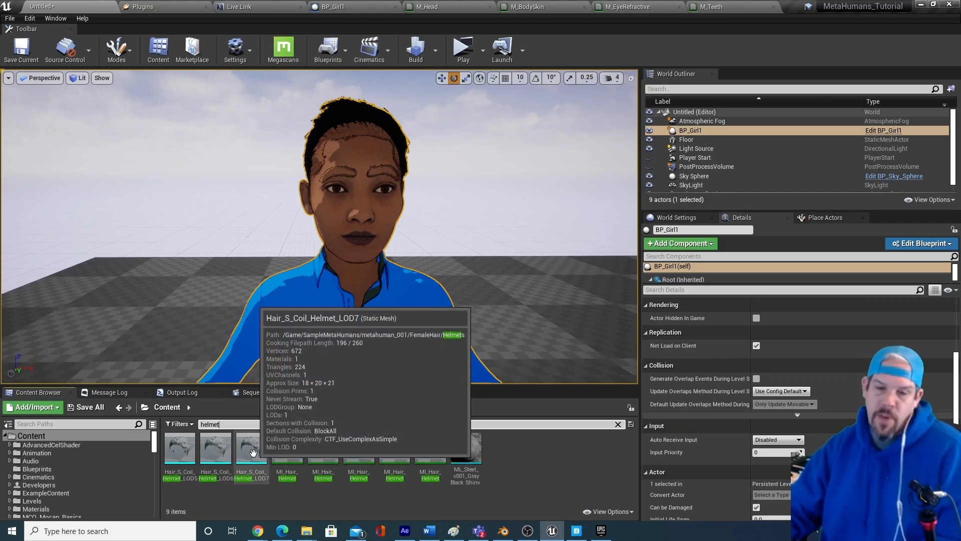
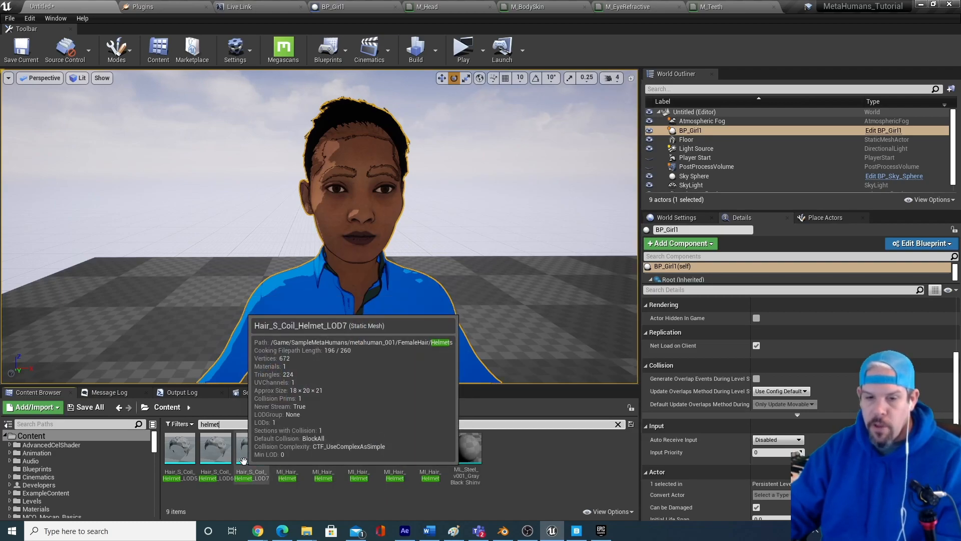
Step: Duplicate the Hair_S_Coil_Helmet_LOD5 static mesh as Cartoon_Hair and clear the content search to show the copy
right_click(180, 450)
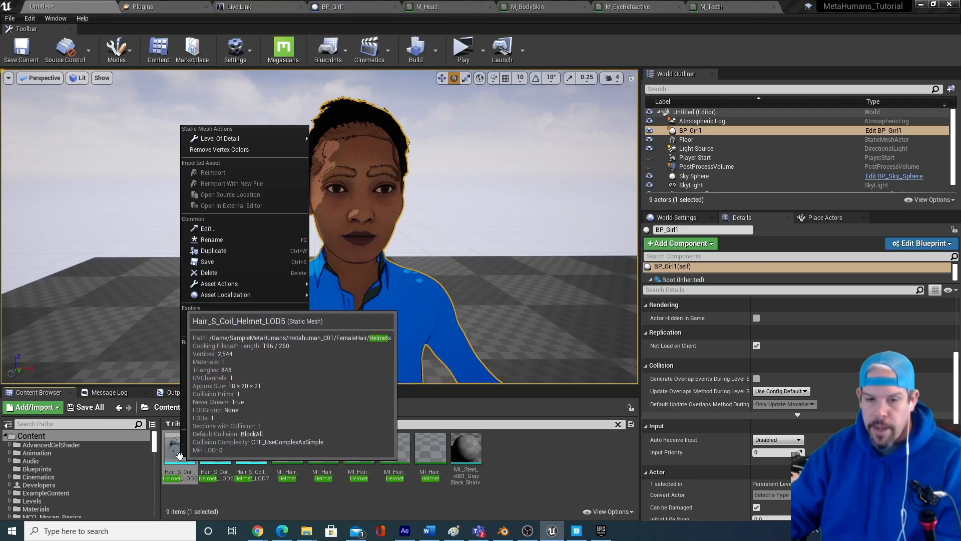
click(264, 250)
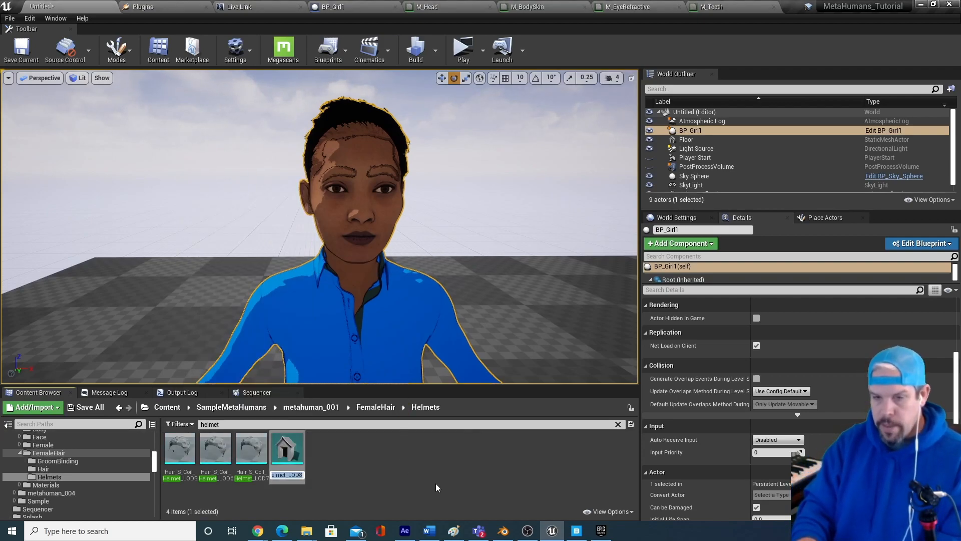
text(Cartoon_Hair)
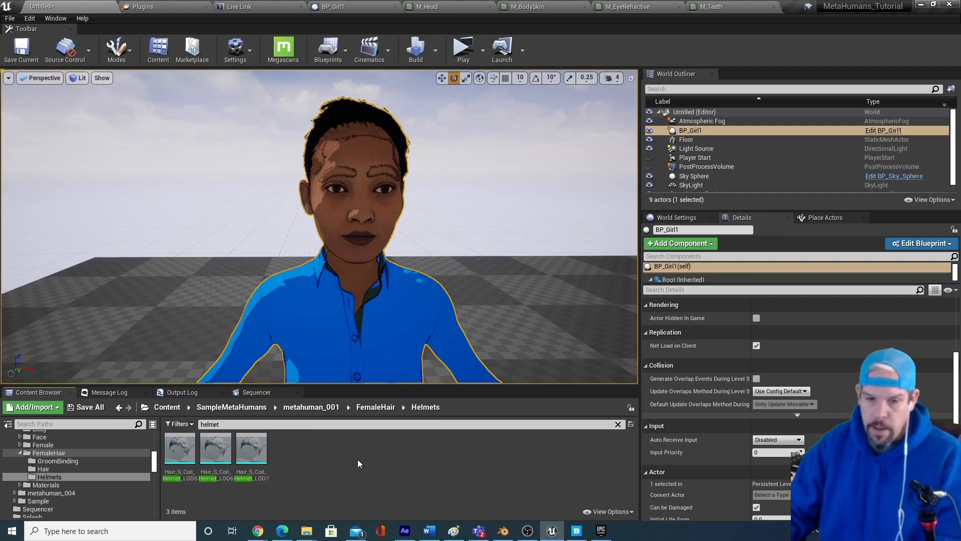
drag(220, 426, 142, 412)
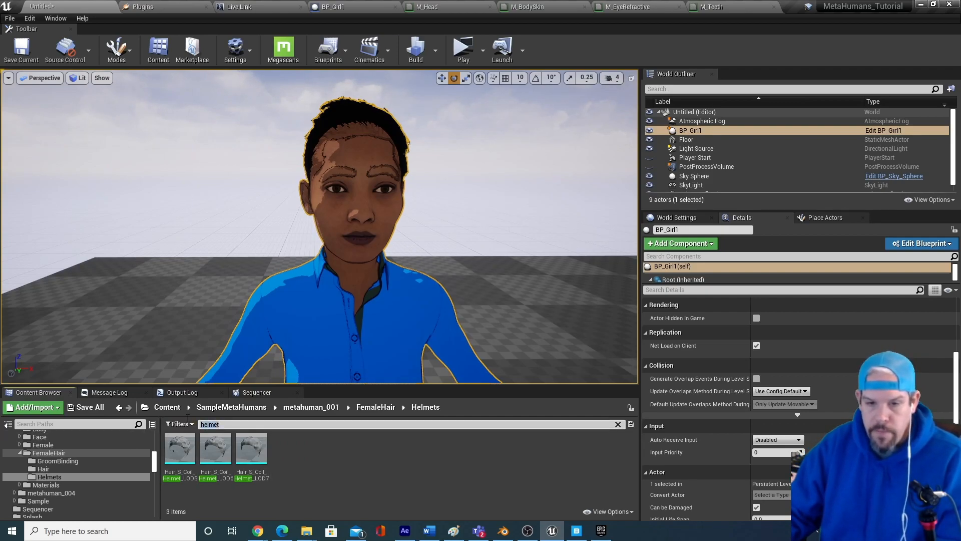
key(BackSpace)
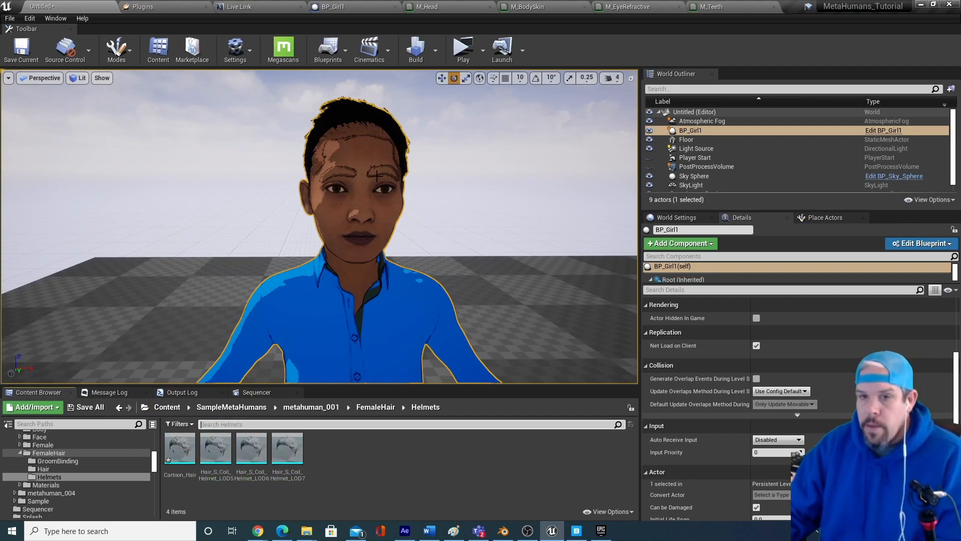
Step: Turn off Visible for the Hair component in BP_Girl1, save and compile the blueprint, and check the character in the level
click(881, 132)
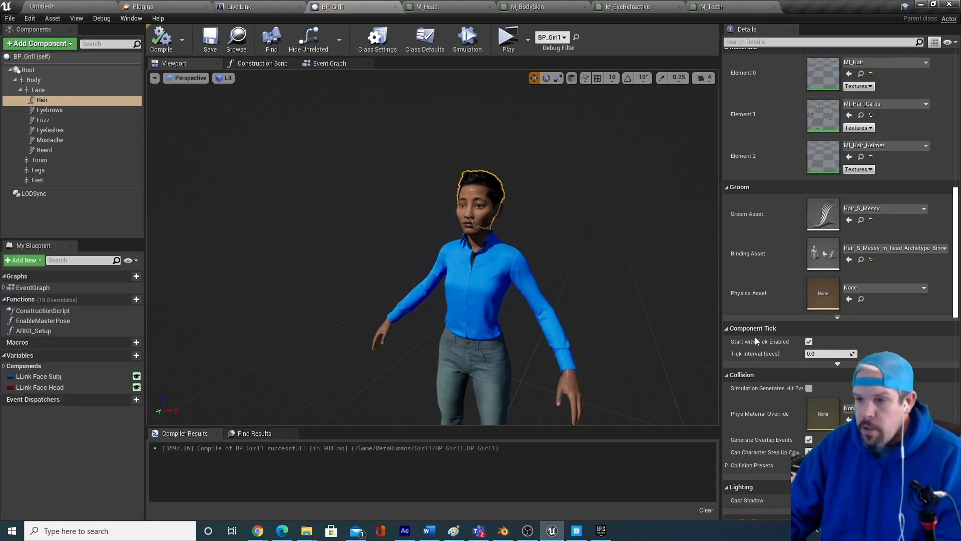
drag(956, 260, 956, 314)
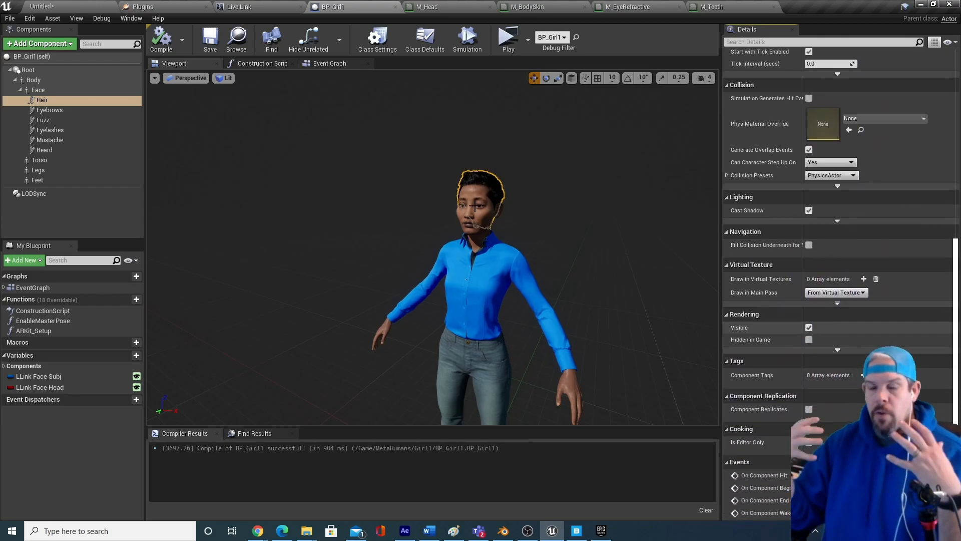
click(808, 328)
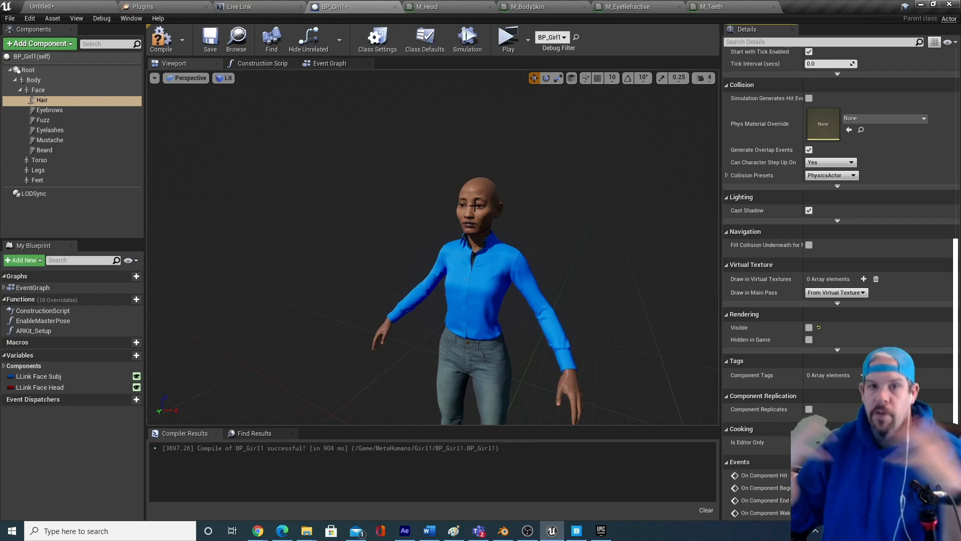
click(210, 40)
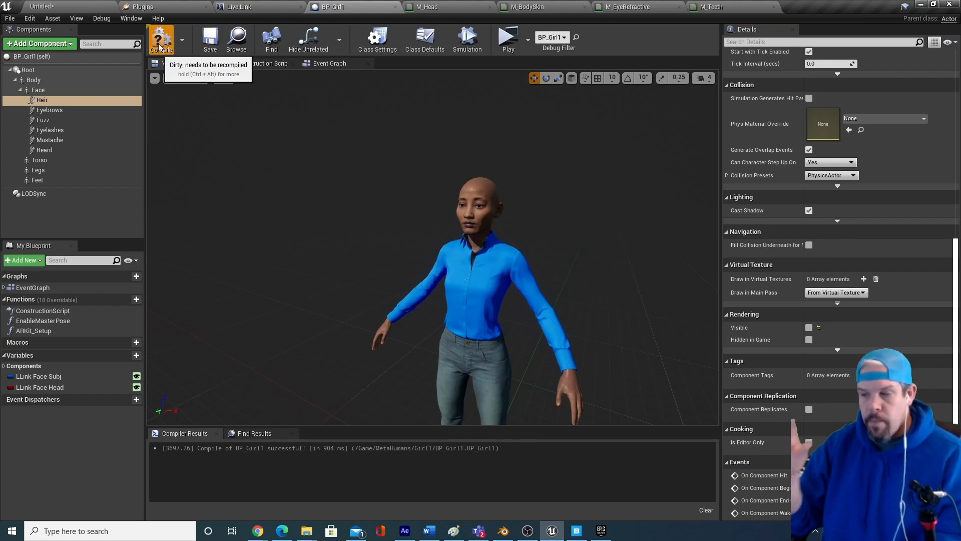
click(160, 42)
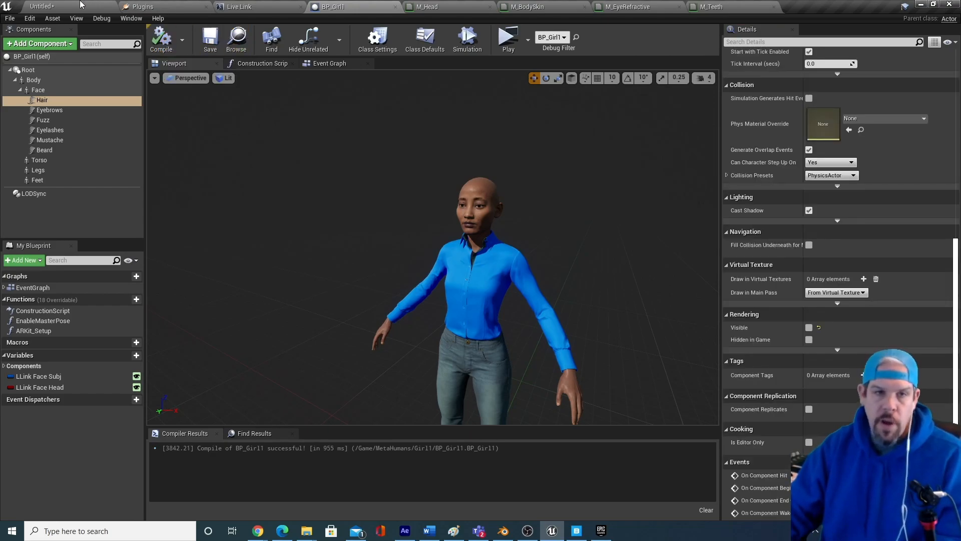
click(83, 5)
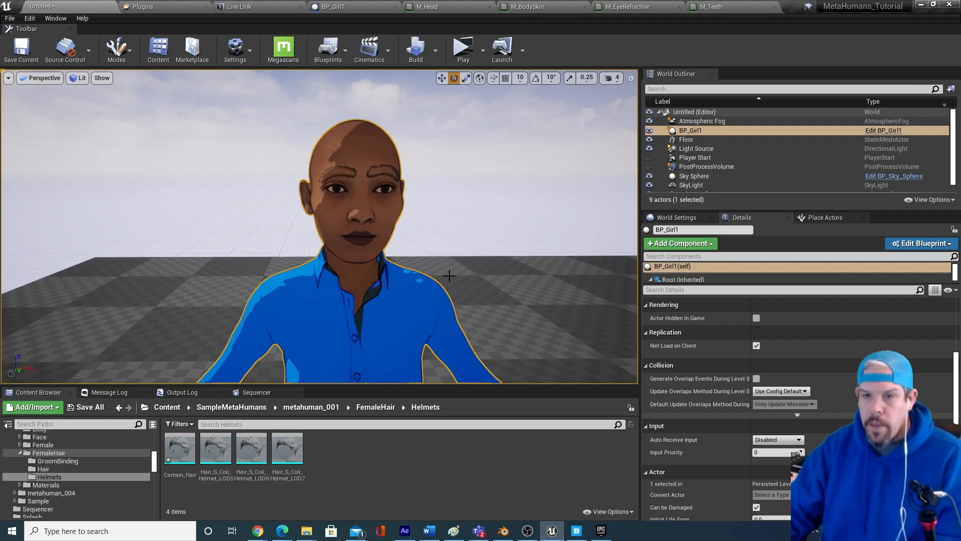
Step: Add a Static Mesh component named Cartoon_Hair under the Face component in the BP_Girl1 blueprint
click(890, 131)
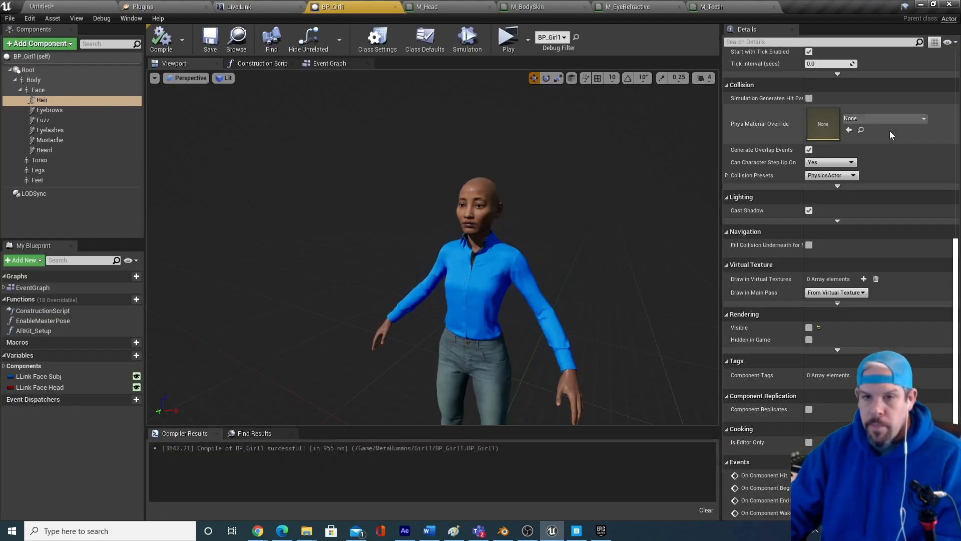
click(37, 90)
click(49, 45)
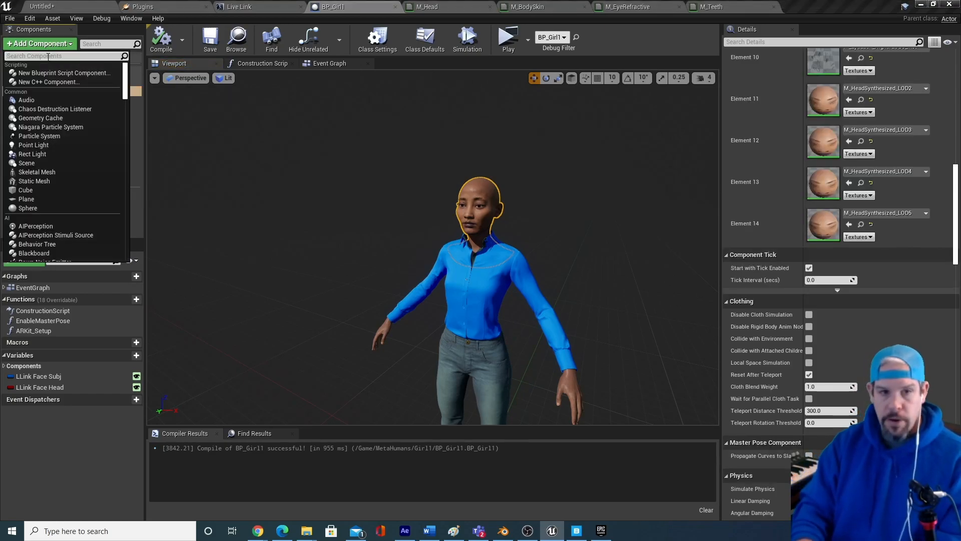
text(mesh)
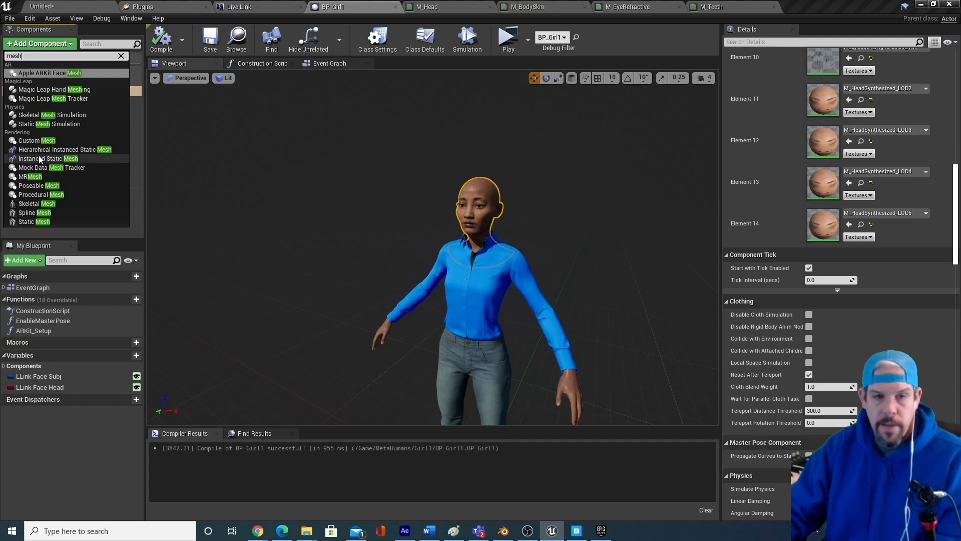
click(44, 222)
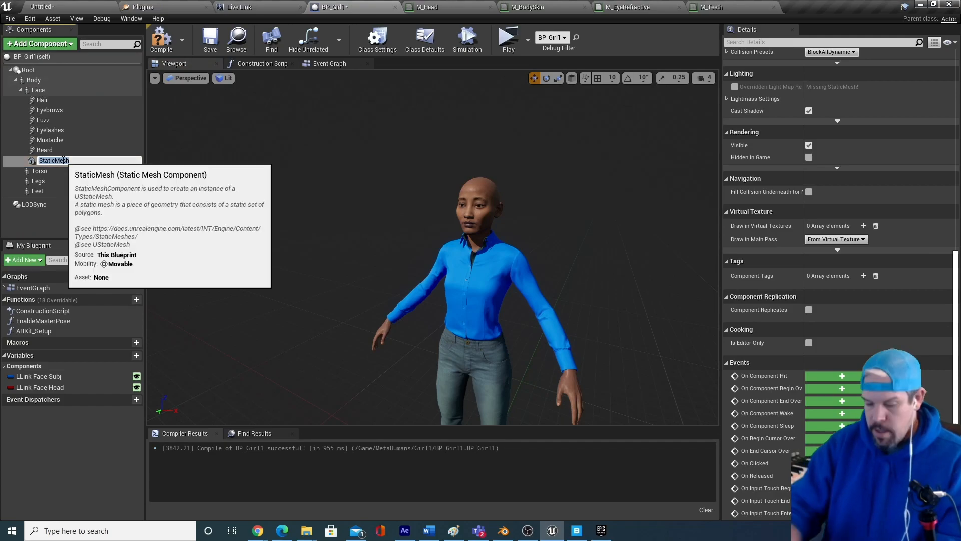
key(BackSpace)
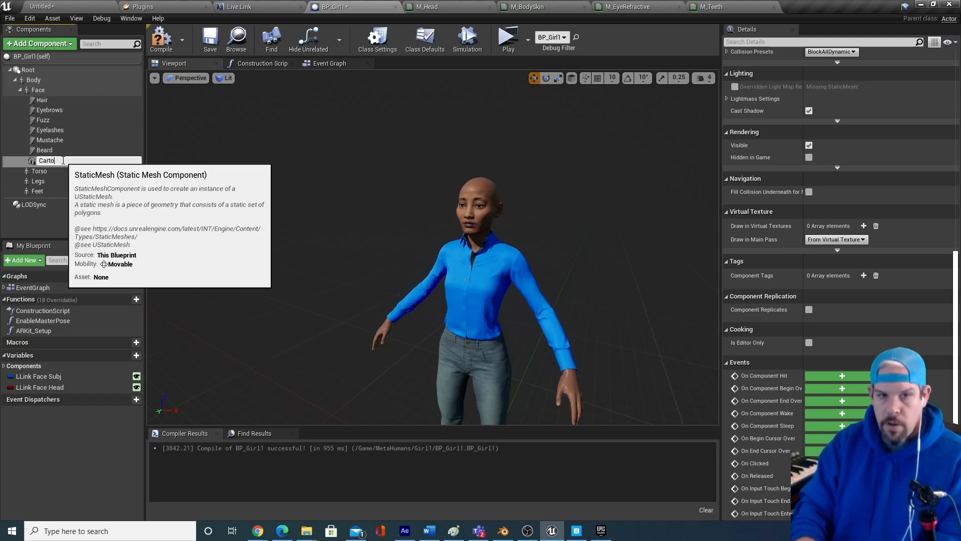
key(Return)
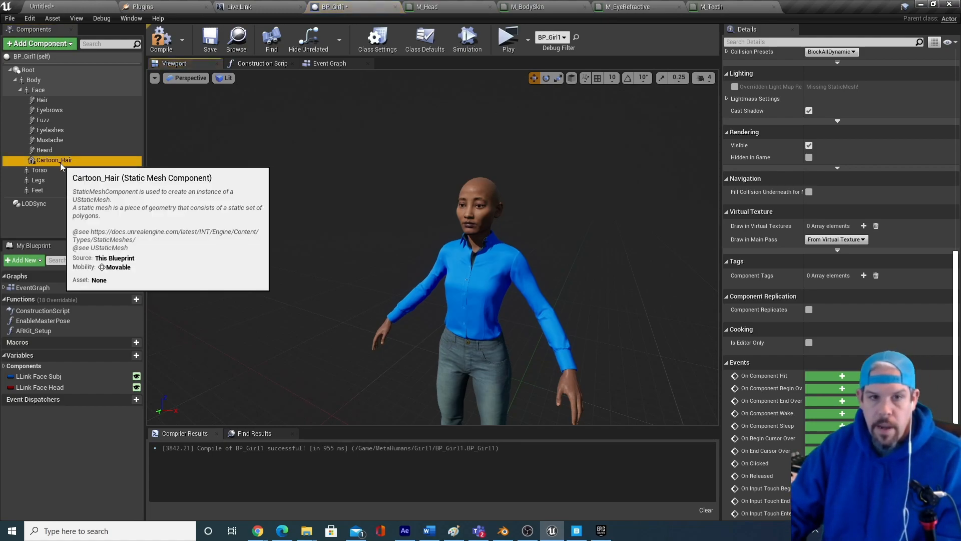
Step: Assign the Cartoon_Hair mesh as the Static Mesh of the Cartoon_Hair component
right_click(60, 164)
click(57, 162)
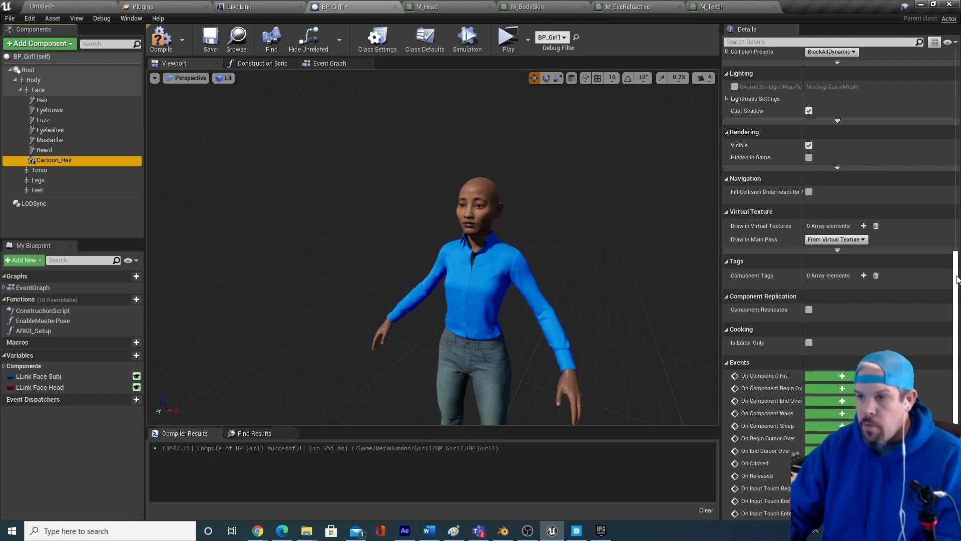
scroll(869, 251, up, 10)
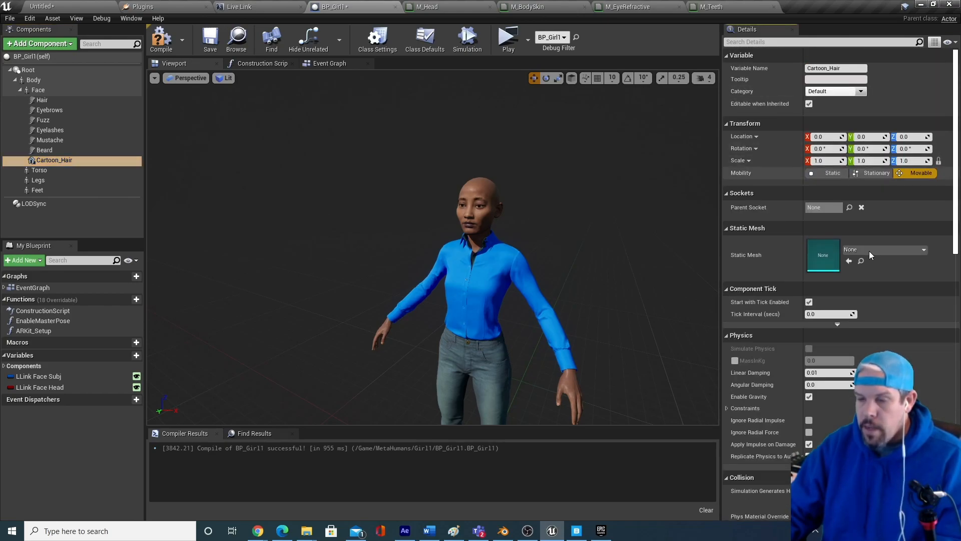
click(898, 250)
text(cartoon)
click(842, 329)
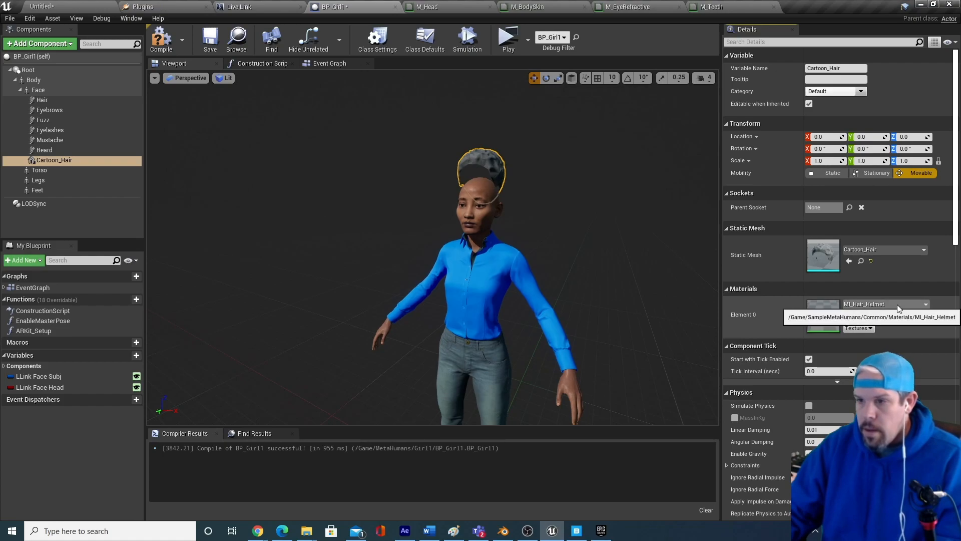
Step: Lower the Cartoon_Hair component onto the head, to a Z location of about -7.9, and check the fit from an angle
right_drag(400, 231, 400, 170)
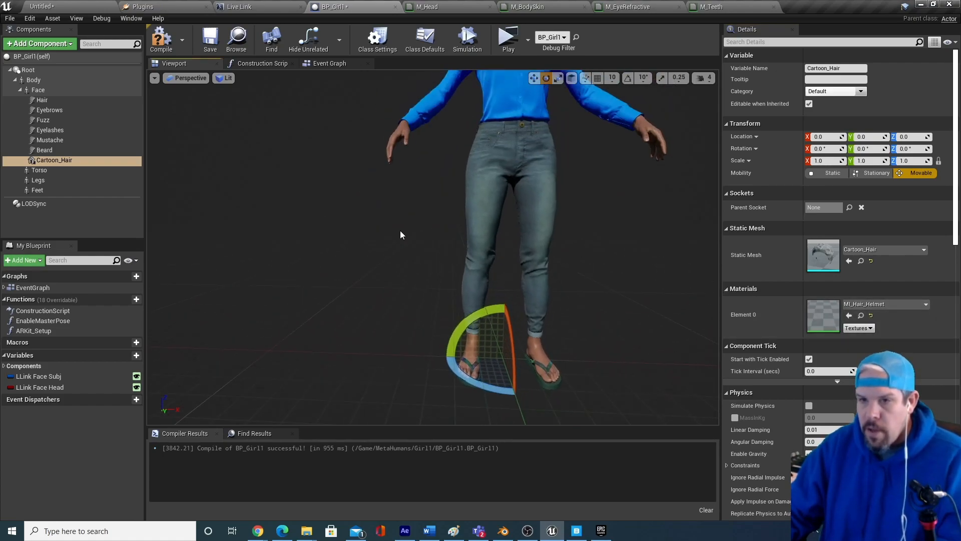
scroll(401, 234, down, 5)
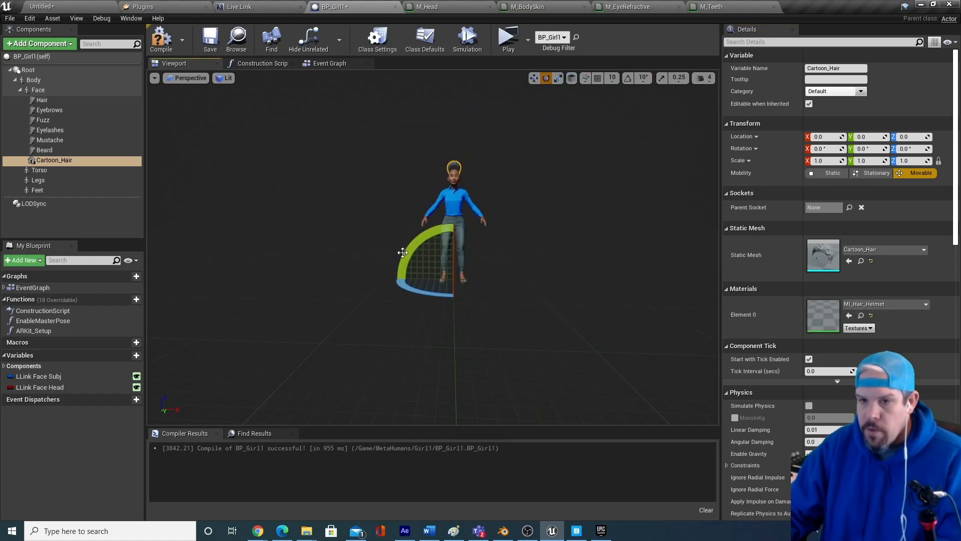
key(w)
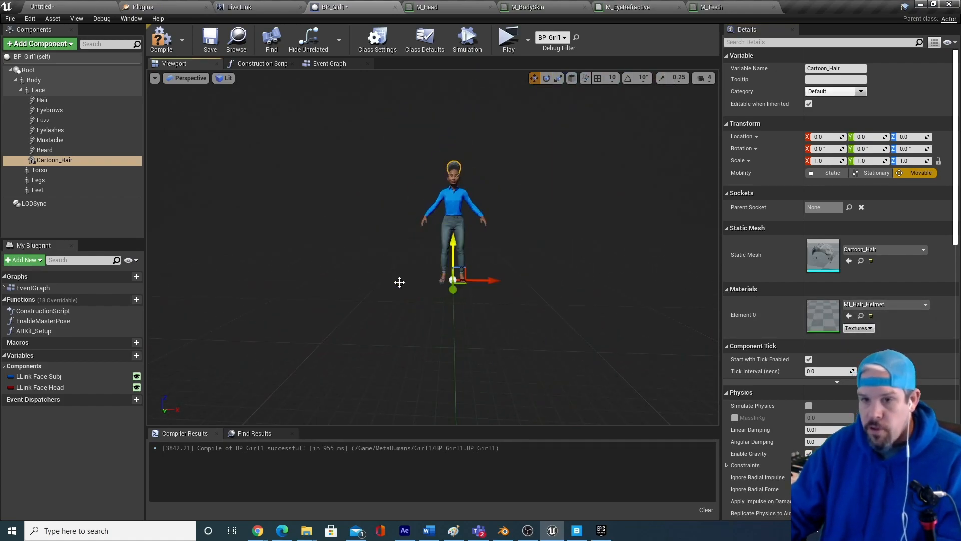
scroll(486, 246, up, 4)
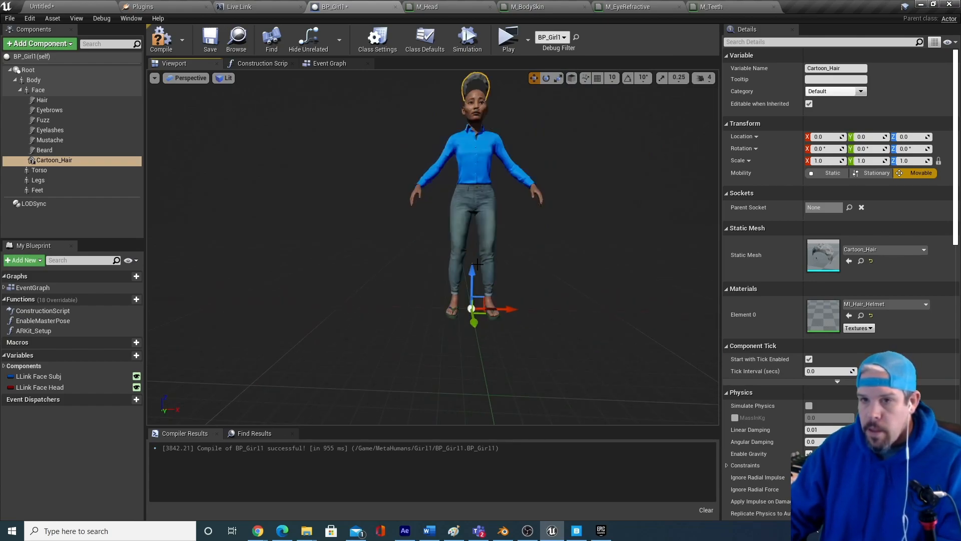
drag(472, 274, 475, 284)
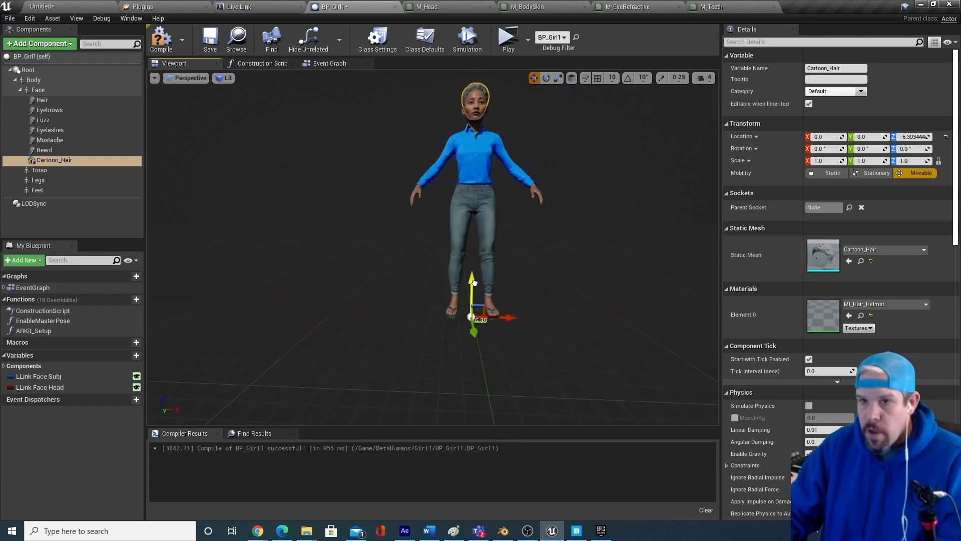
middle_drag(582, 309, 593, 215)
scroll(582, 309, up, 4)
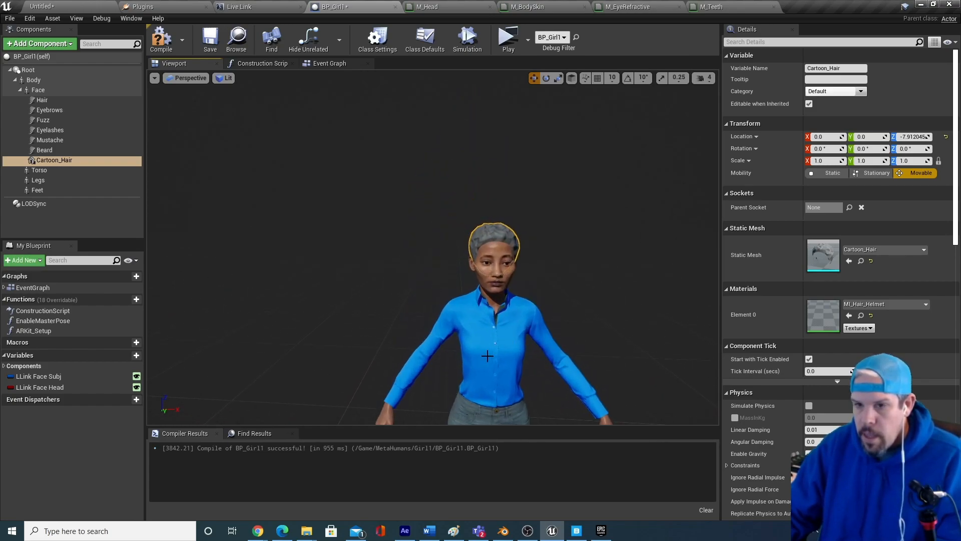
click(546, 325)
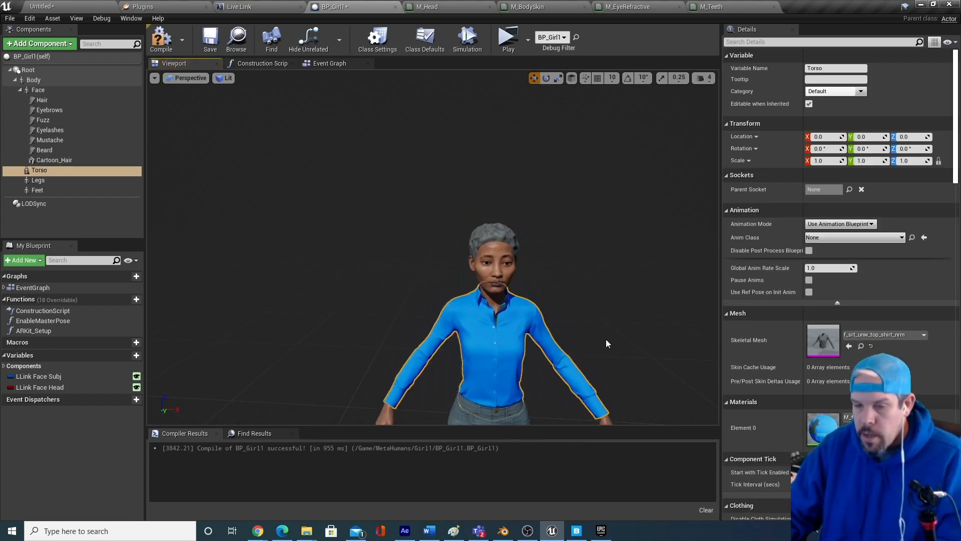
right_drag(606, 344, 559, 340)
middle_drag(604, 345, 696, 348)
right_drag(605, 345, 577, 357)
middle_drag(602, 359, 564, 391)
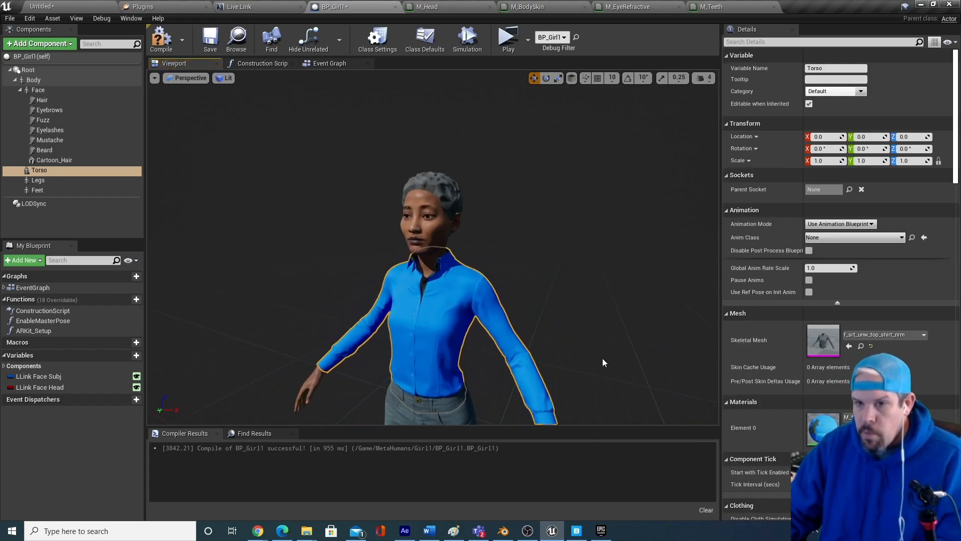
Step: Locate the Cartoon_Hair component's mesh asset in the project content and open it for editing
click(427, 181)
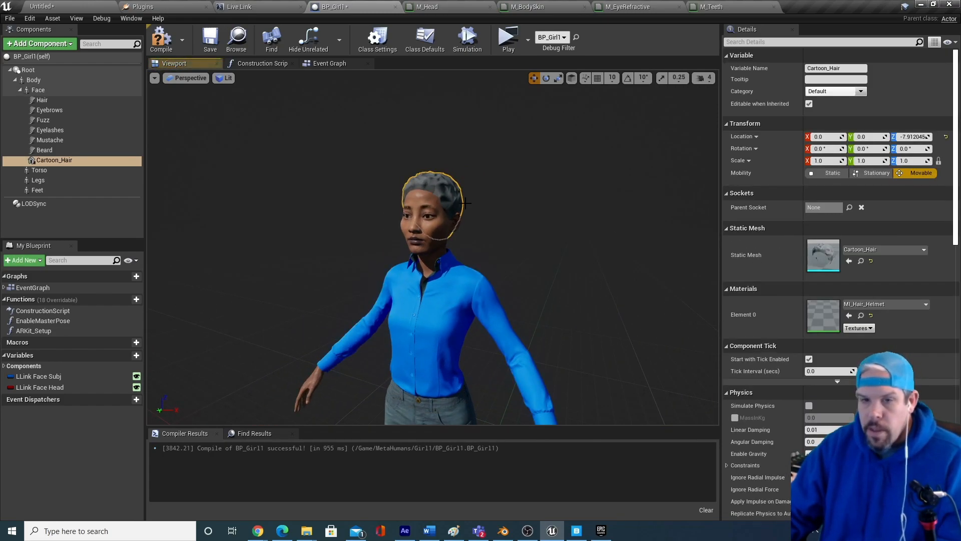
click(861, 260)
double_click(173, 449)
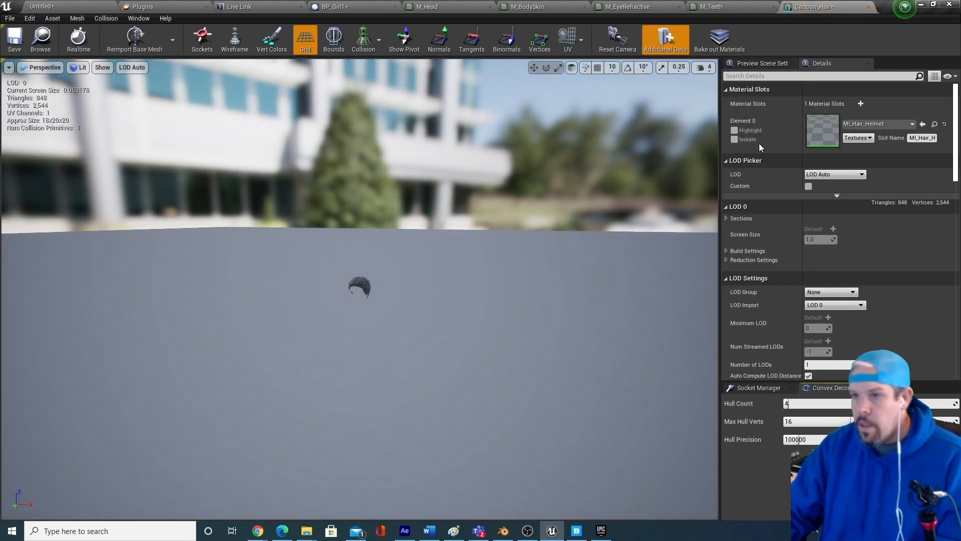
Step: Search the materials for "brown" and "wood", then assign the Arealight material to Element 0 of the Cartoon_Hair mesh
click(880, 124)
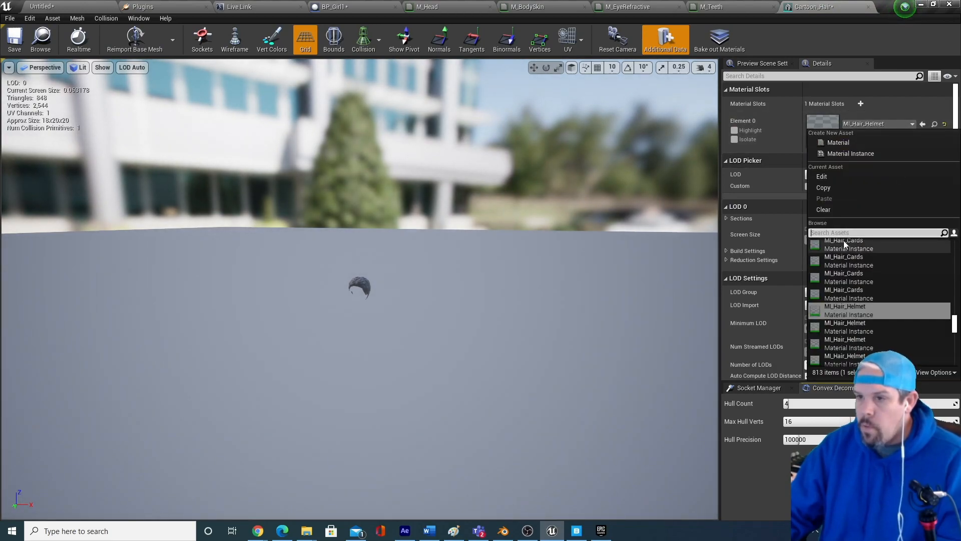
text(brown)
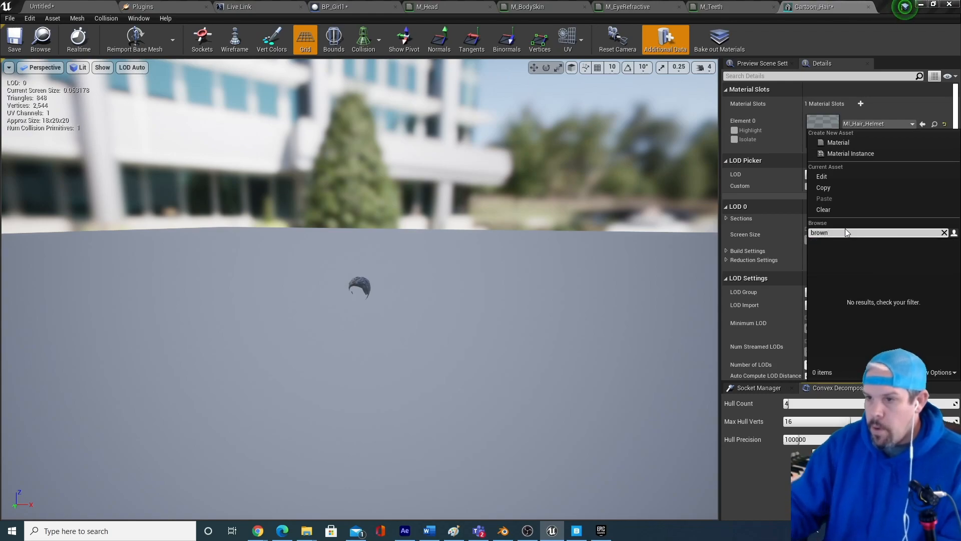
key(ctrl+a)
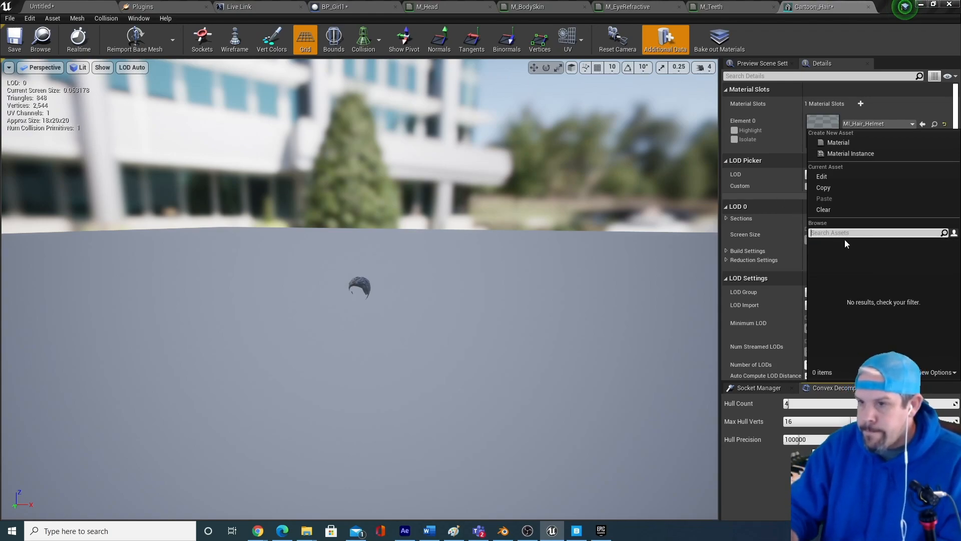
text(wood)
key(BackSpace)
key(BackSpace)
key(BackSpace)
key(BackSpace)
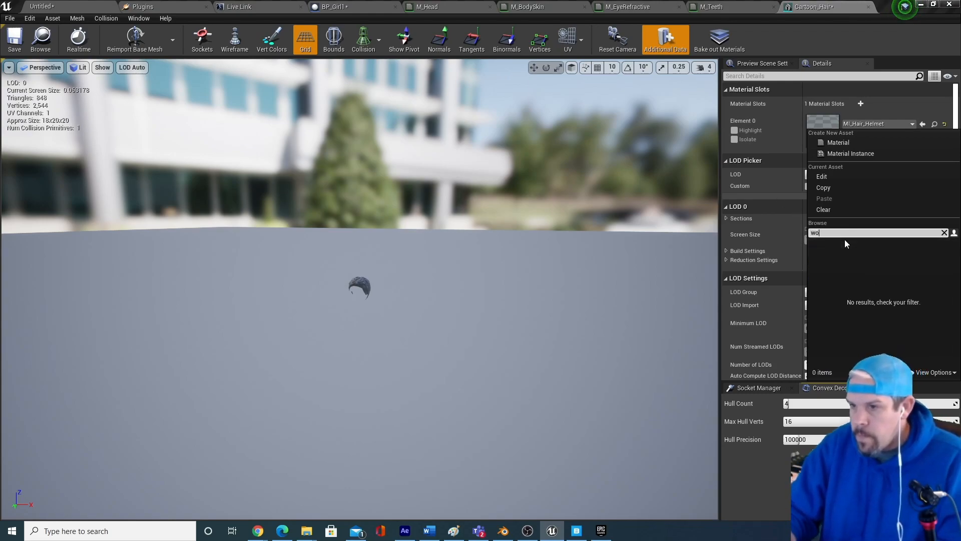
scroll(896, 340, down, 3)
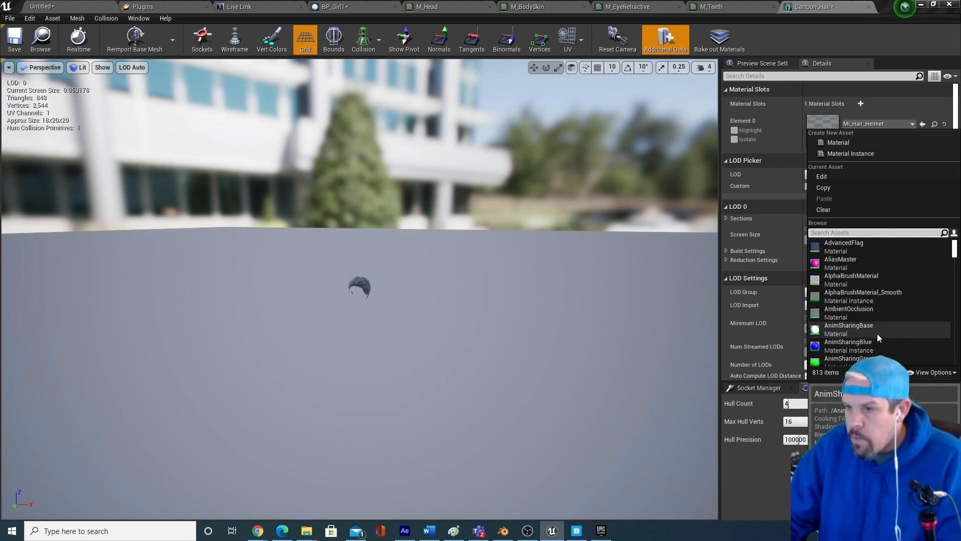
scroll(890, 322, down, 2)
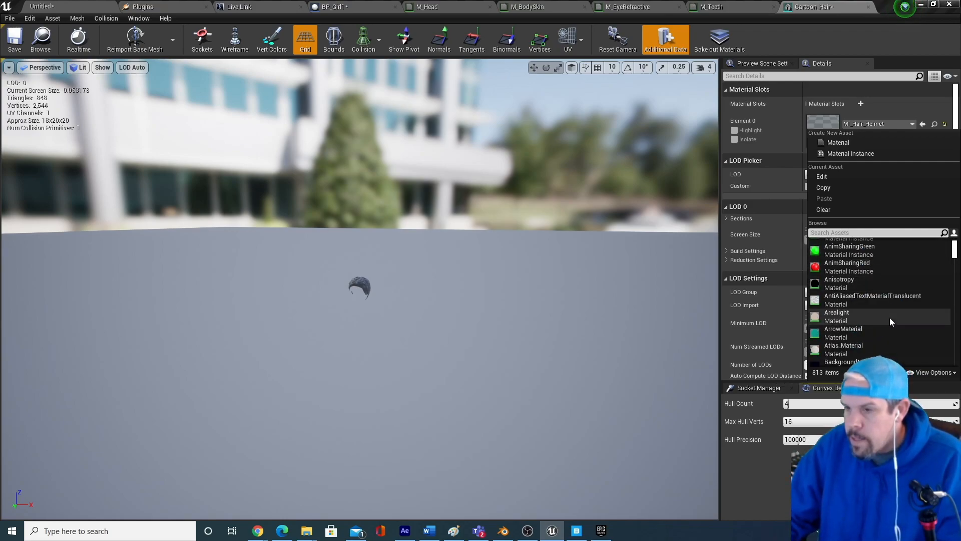
click(846, 317)
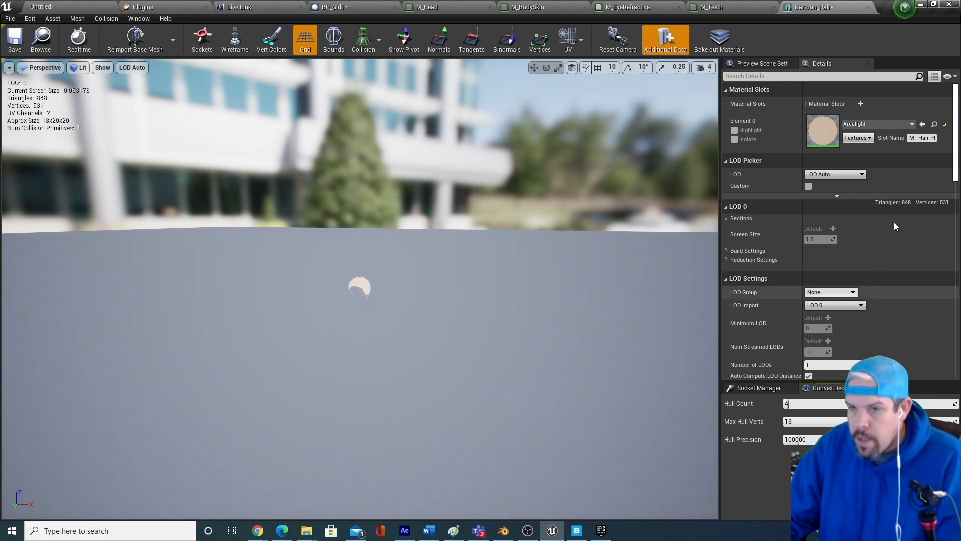
click(879, 124)
scroll(897, 329, down, 5)
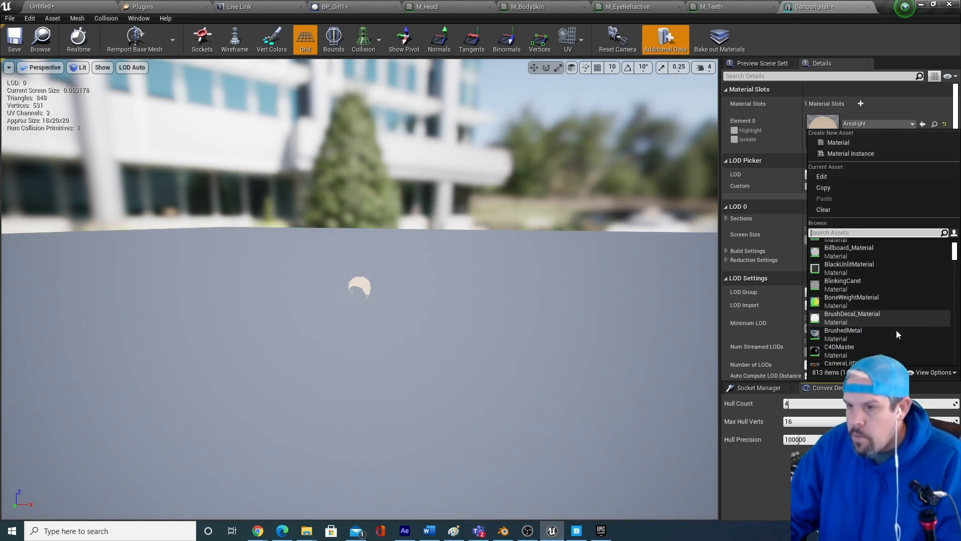
scroll(895, 333, down, 2)
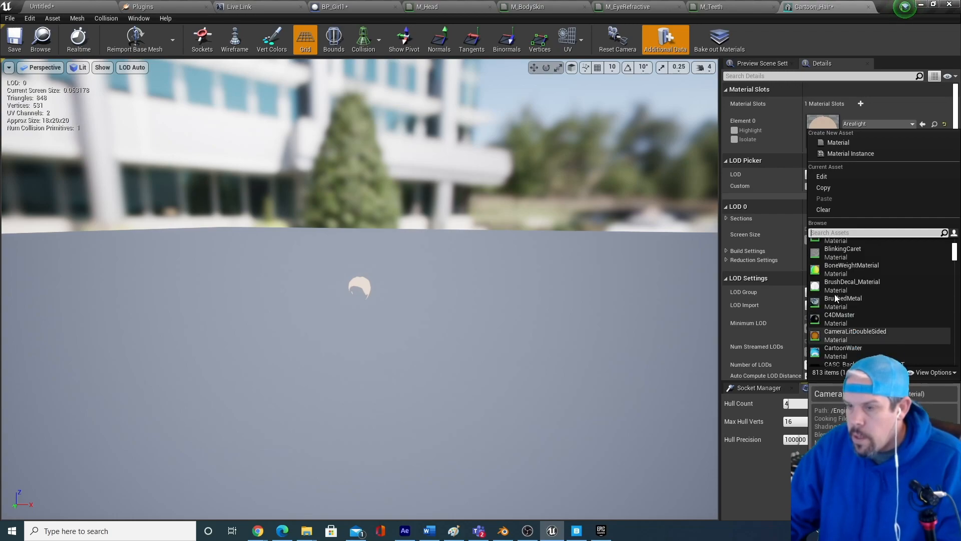
Step: Create a new material named M_CartoonHair in the FemaleHair Helmets folder of the project content
click(63, 7)
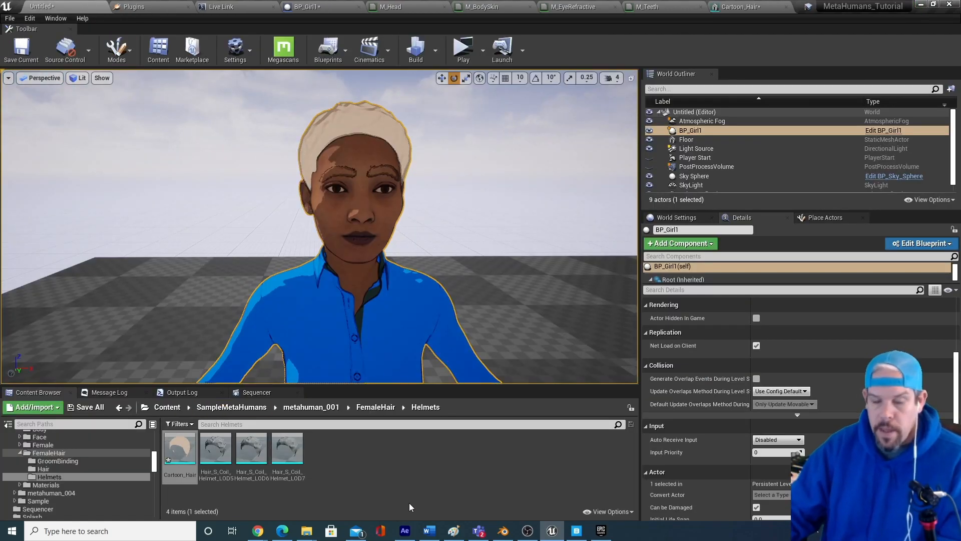
right_click(383, 476)
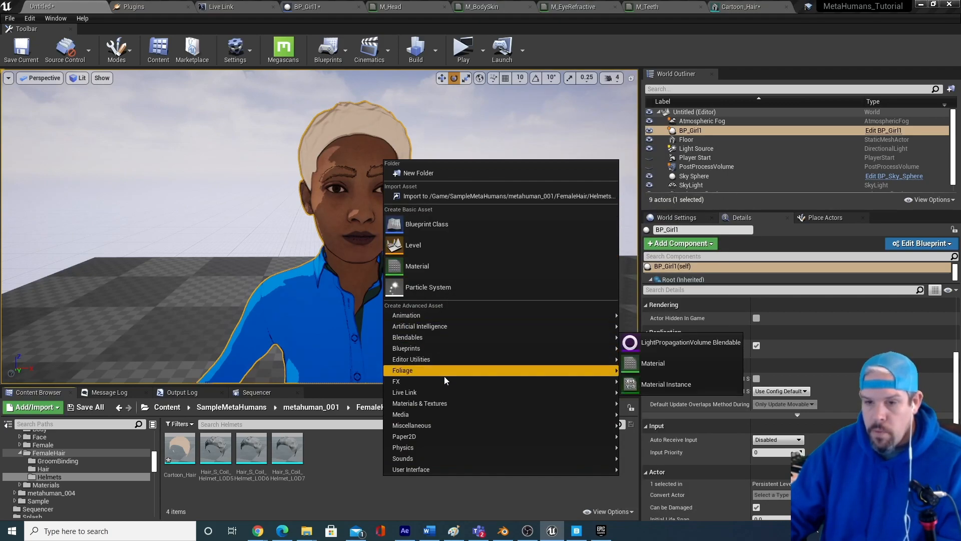
mouse_move(447, 403)
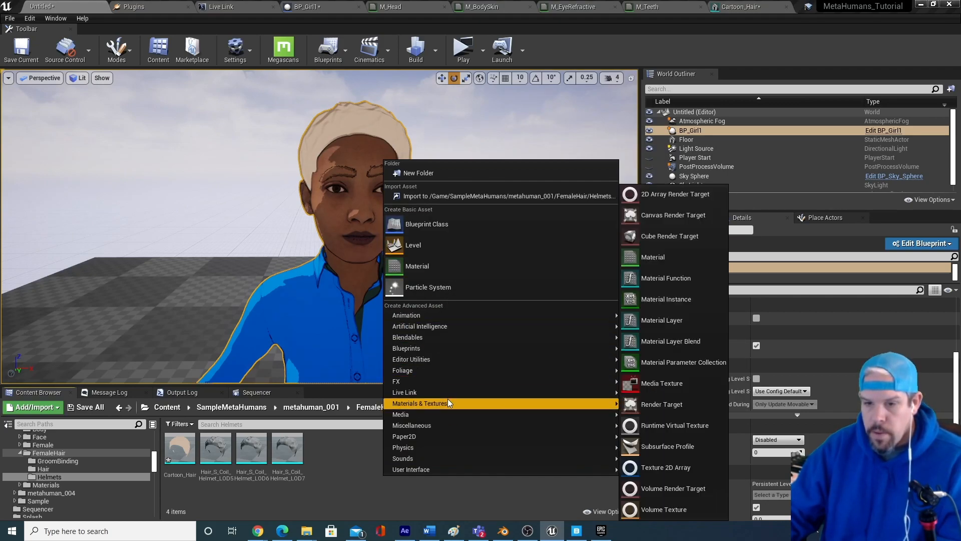
click(688, 256)
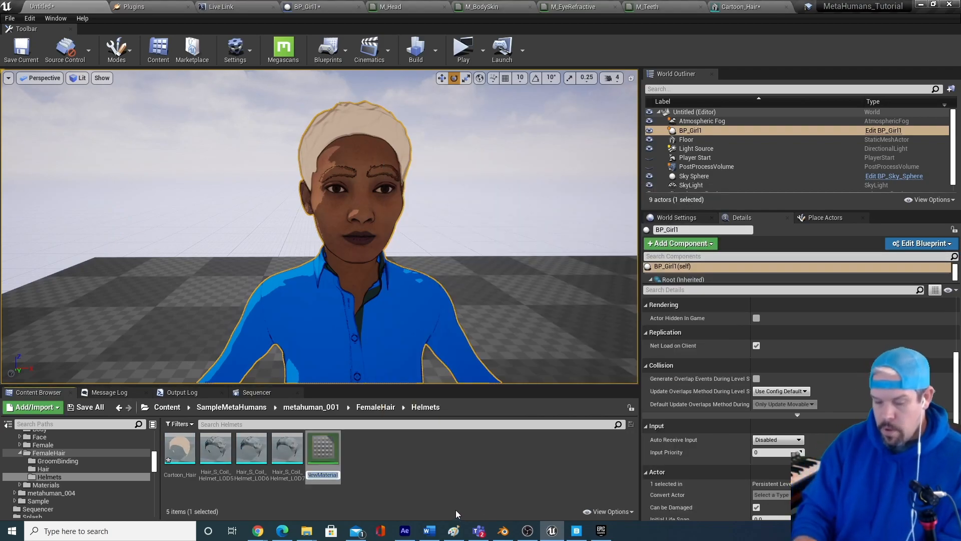
text(Cartto)
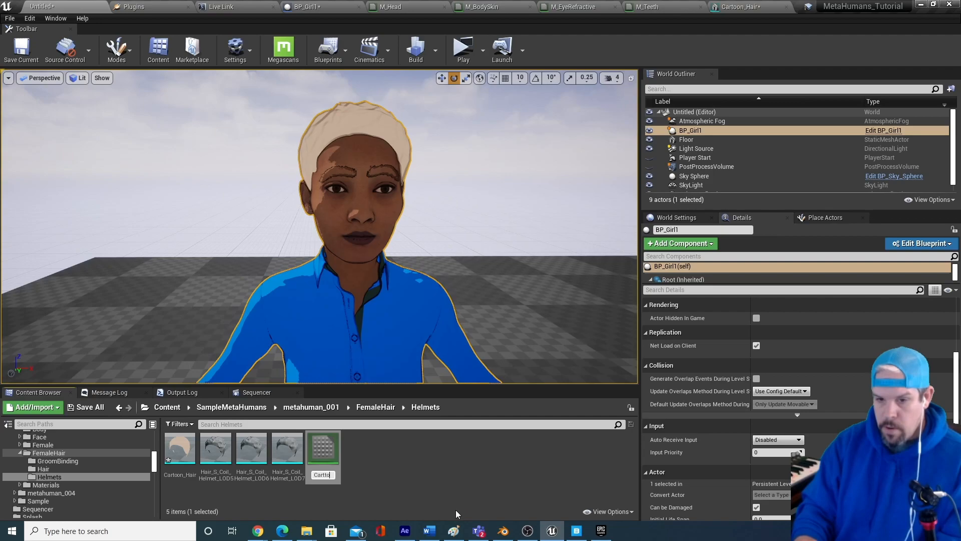
key(BackSpace)
key(BackSpace)
key(BackSpace)
key(BackSpace)
text(M_Cart)
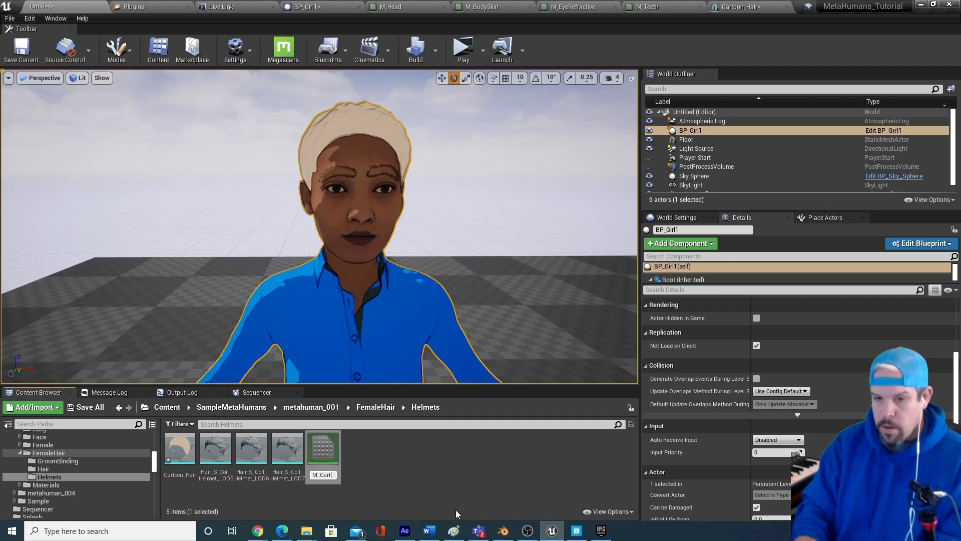
text(oonHair)
key(Return)
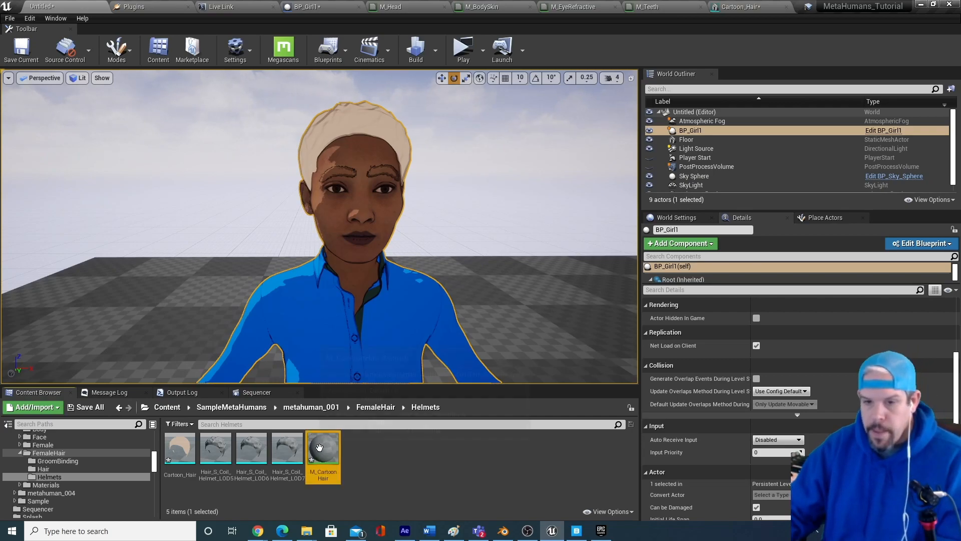
Step: Open the M_CartoonHair material for editing and add a Constant3Vector node beside its main material node
double_click(323, 448)
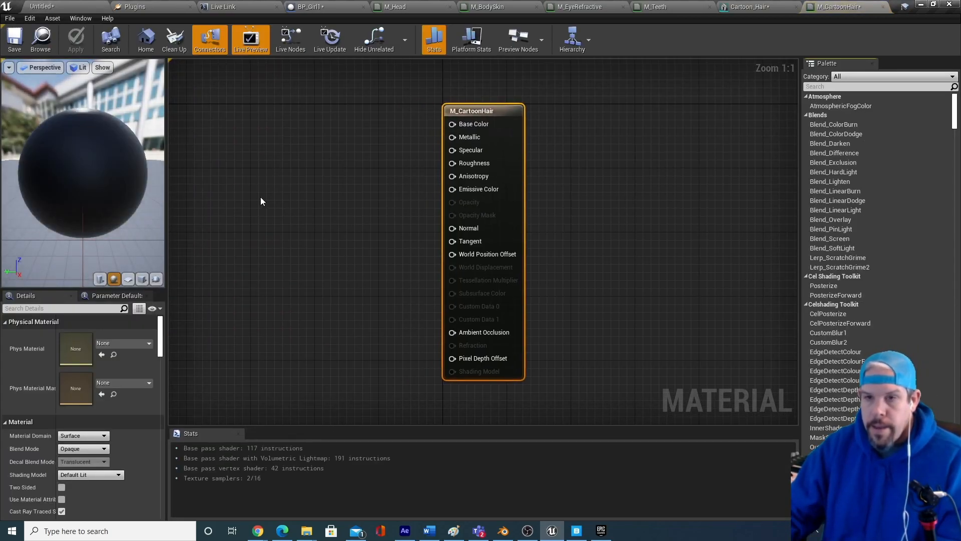
right_drag(271, 168, 325, 206)
right_click(325, 196)
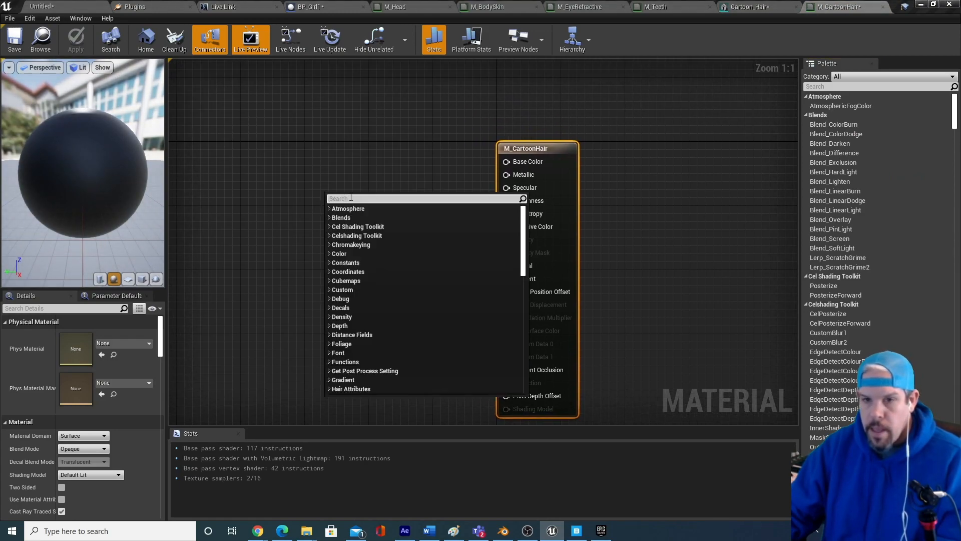
click(483, 165)
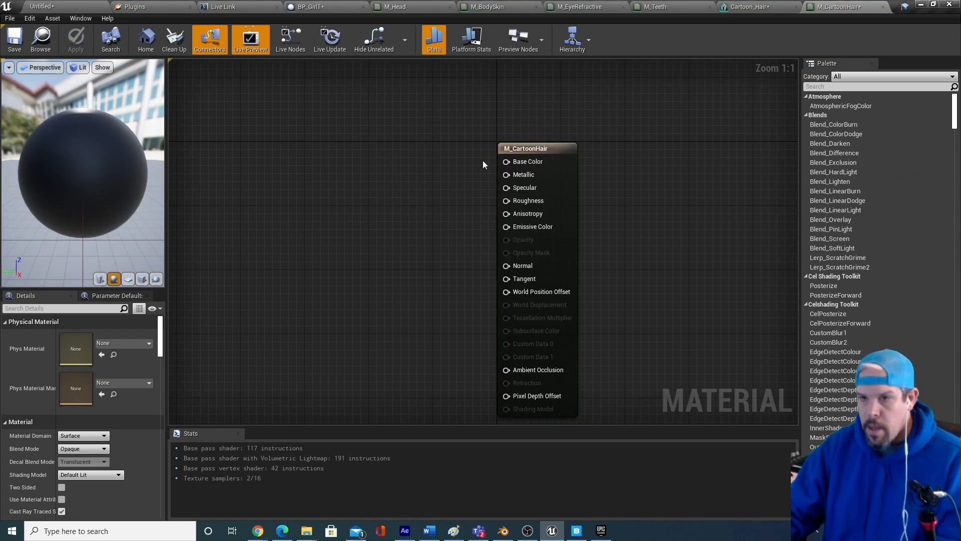
right_click(262, 181)
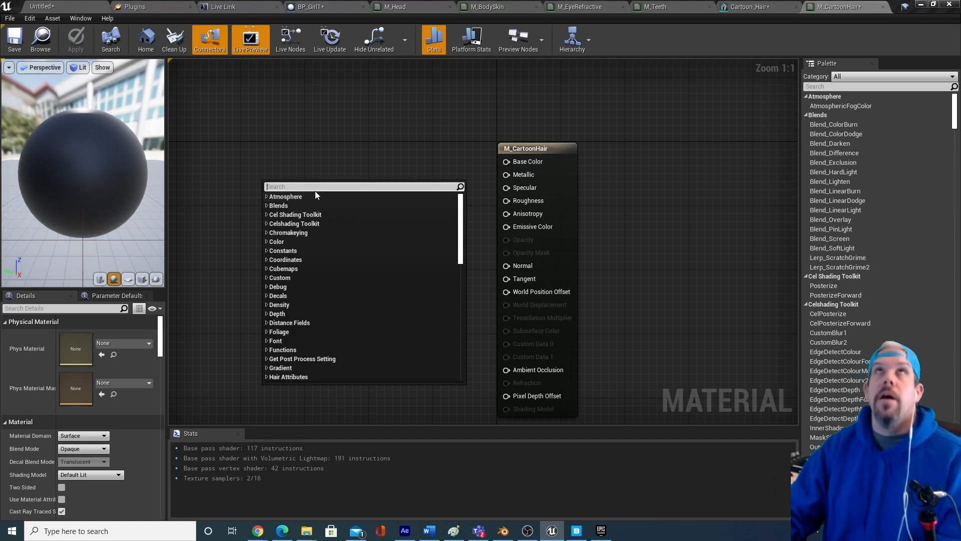
click(363, 157)
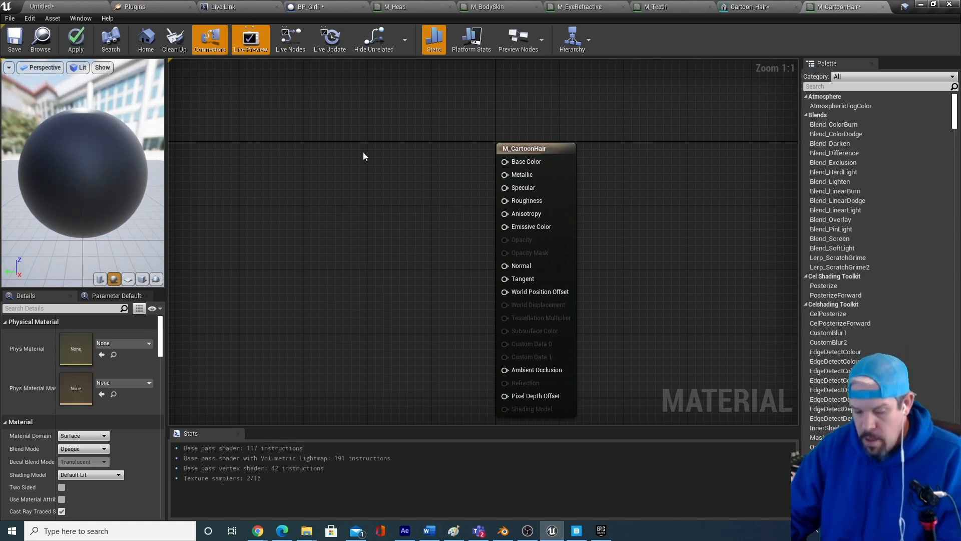
click(295, 167)
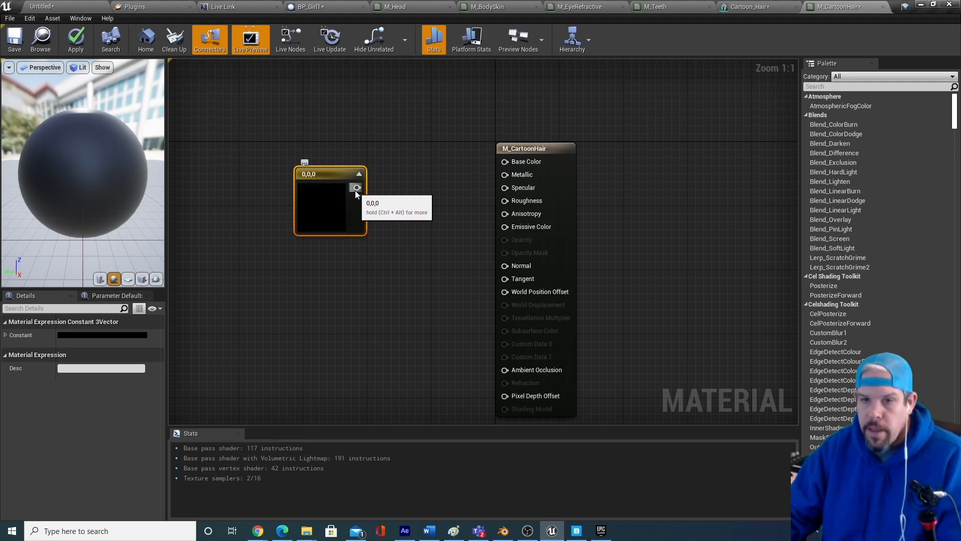
Step: Set the Constant3Vector's color to a dark brown of about 0.0938, 0.0586, 0.0141
double_click(326, 205)
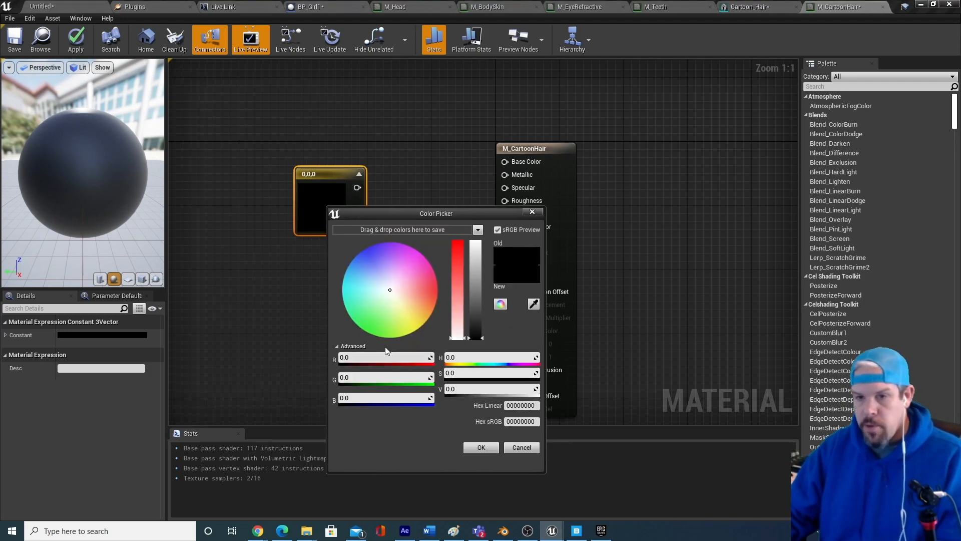
drag(392, 293, 412, 311)
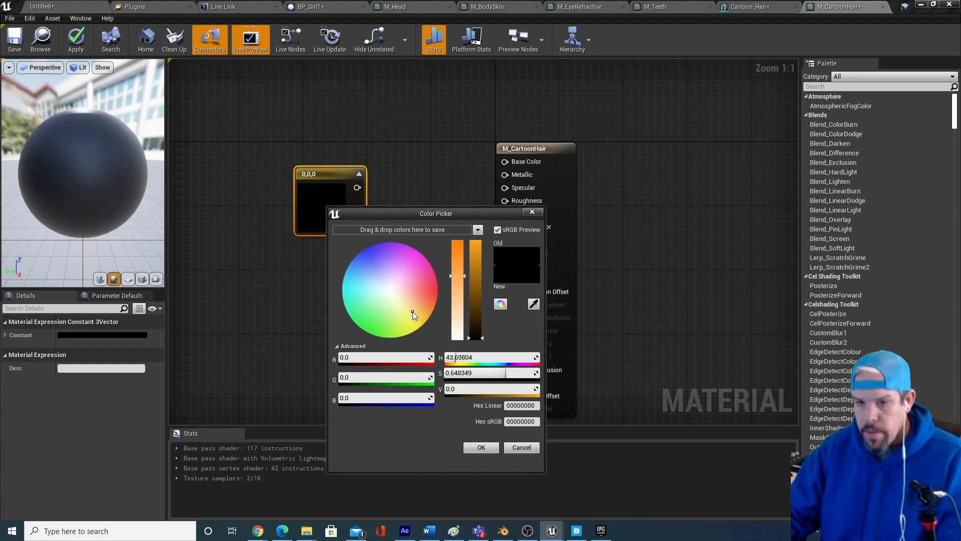
drag(483, 337, 480, 322)
drag(458, 281, 459, 249)
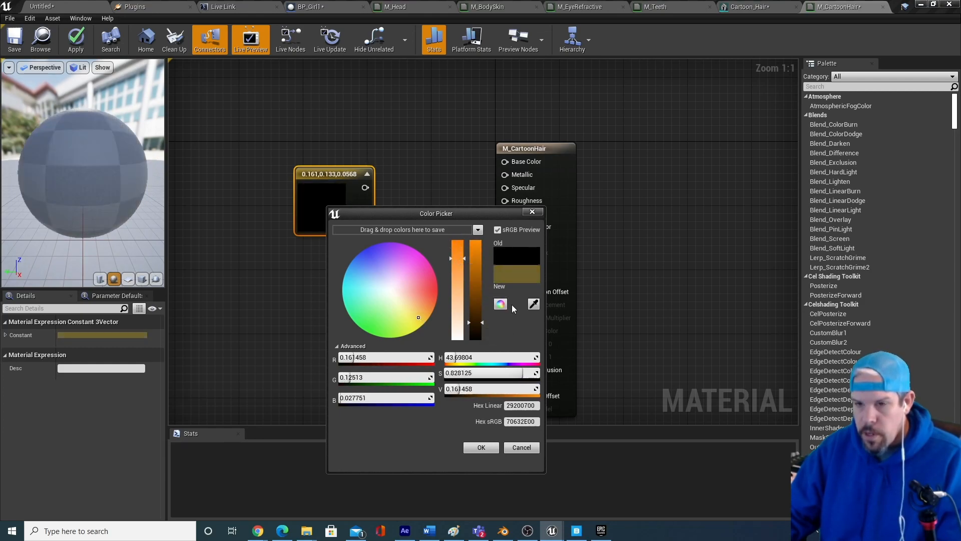
drag(482, 323, 482, 329)
drag(416, 319, 425, 313)
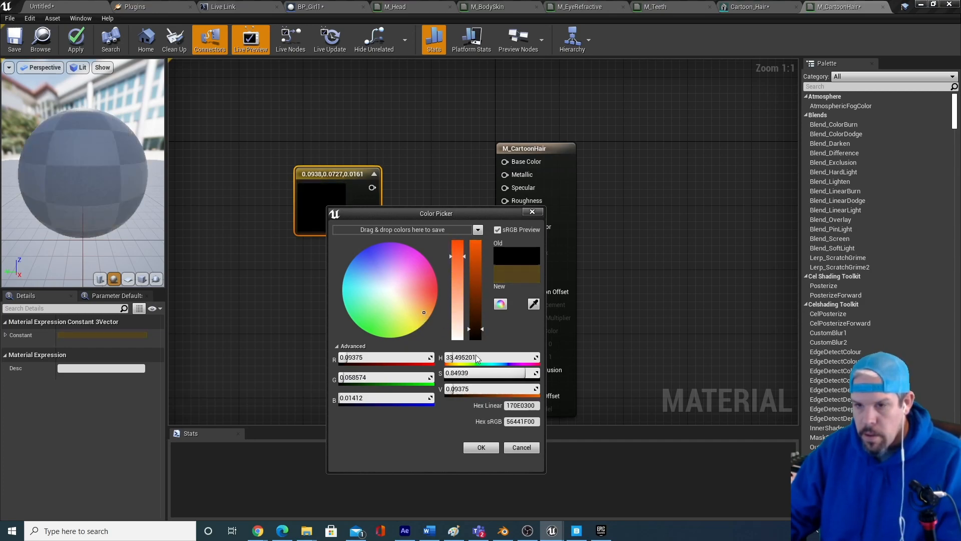
click(482, 448)
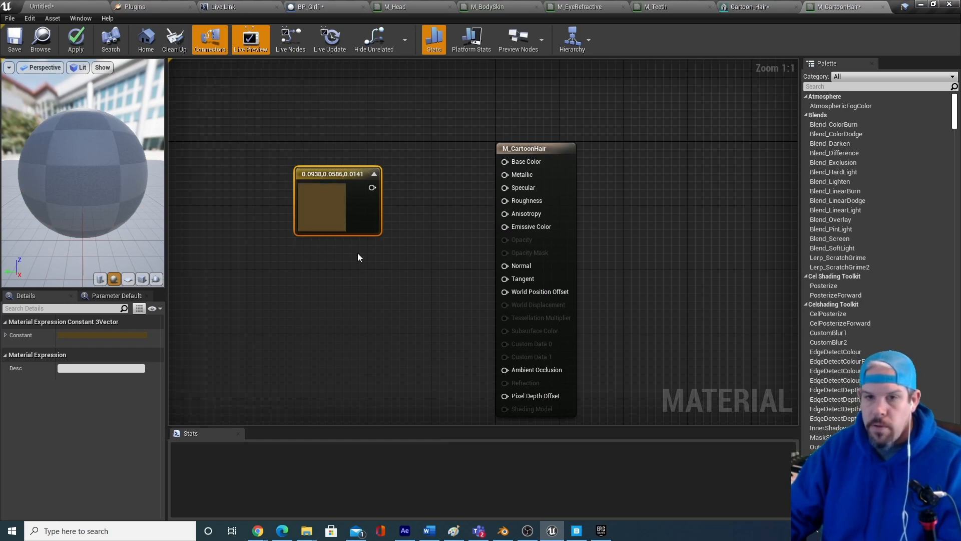
Step: Connect the brown color node to Base Color, align it with that input, and apply and save the material
drag(372, 187, 506, 162)
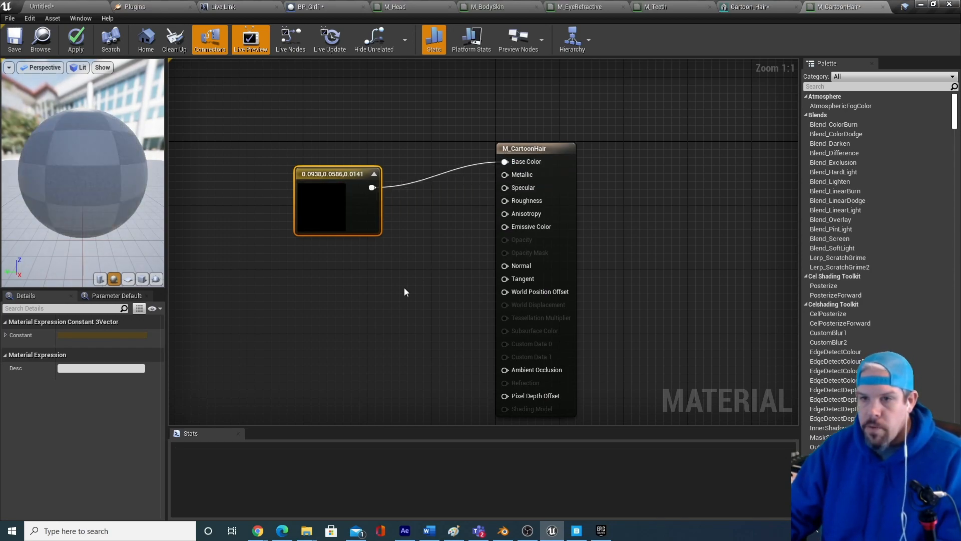
drag(306, 167, 307, 142)
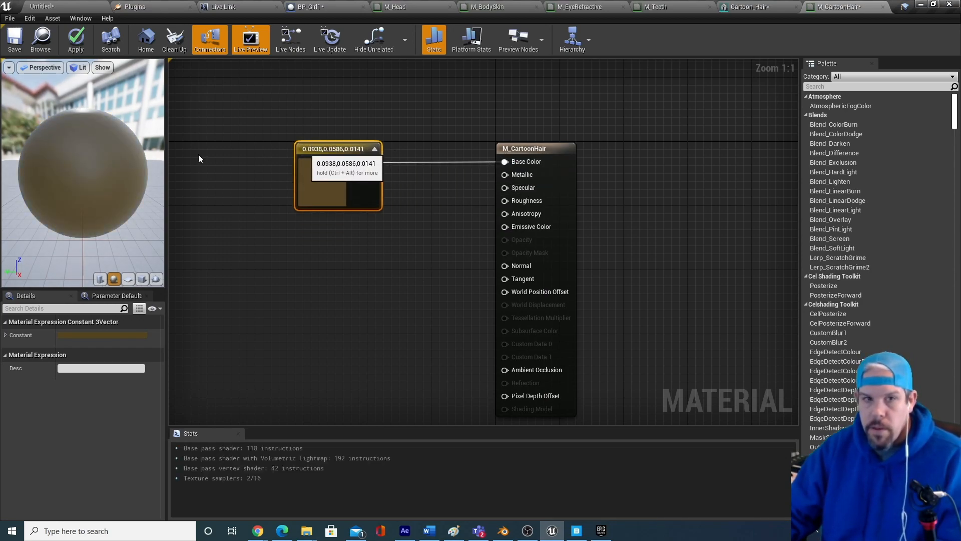
click(75, 43)
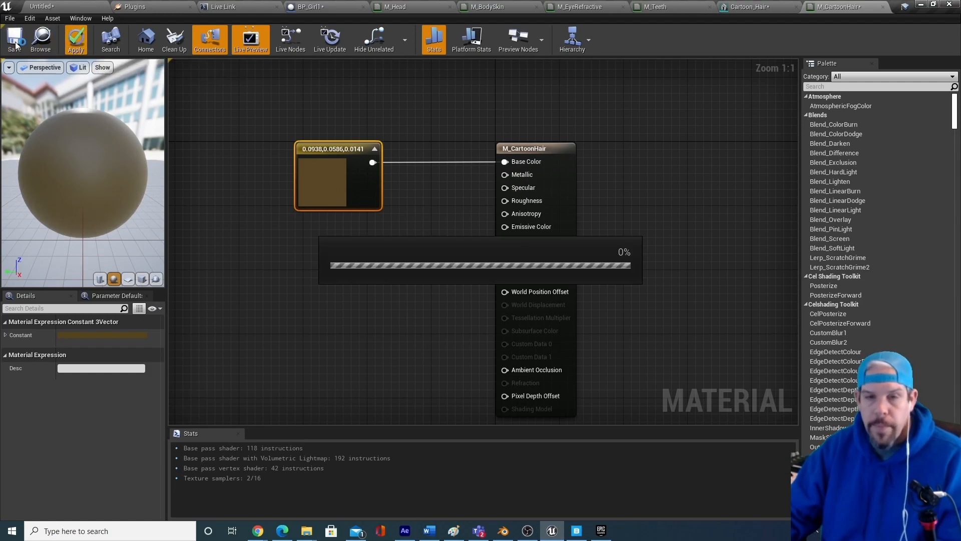
click(15, 44)
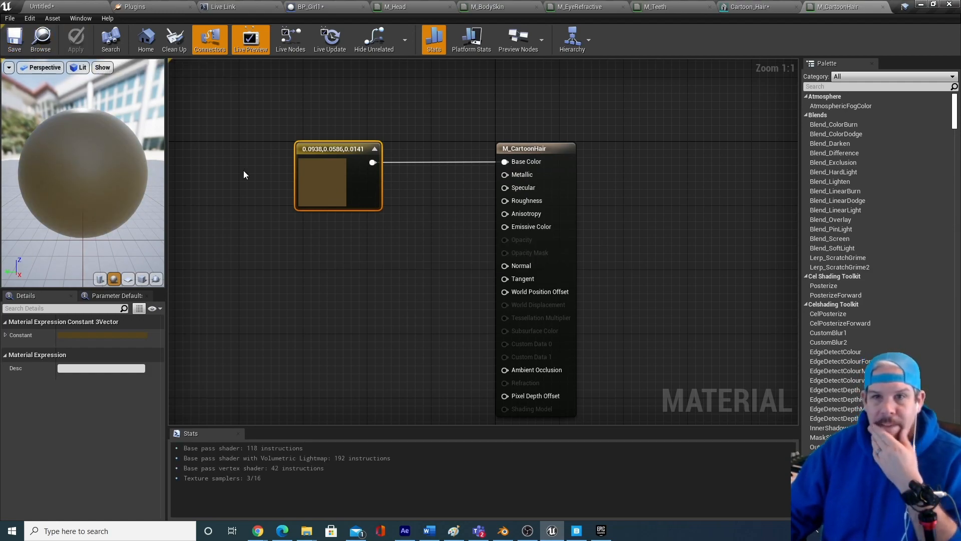
Step: Open the Cartoon_Hair mesh from BP_Girl1's component, assign M_CartoonHair to its Element 0 material slot, and save the mesh
click(64, 4)
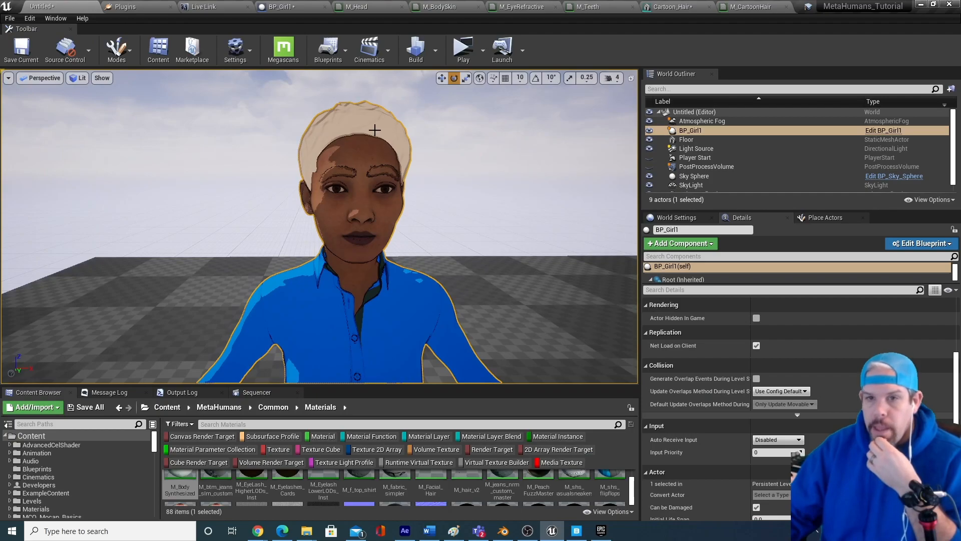
click(884, 130)
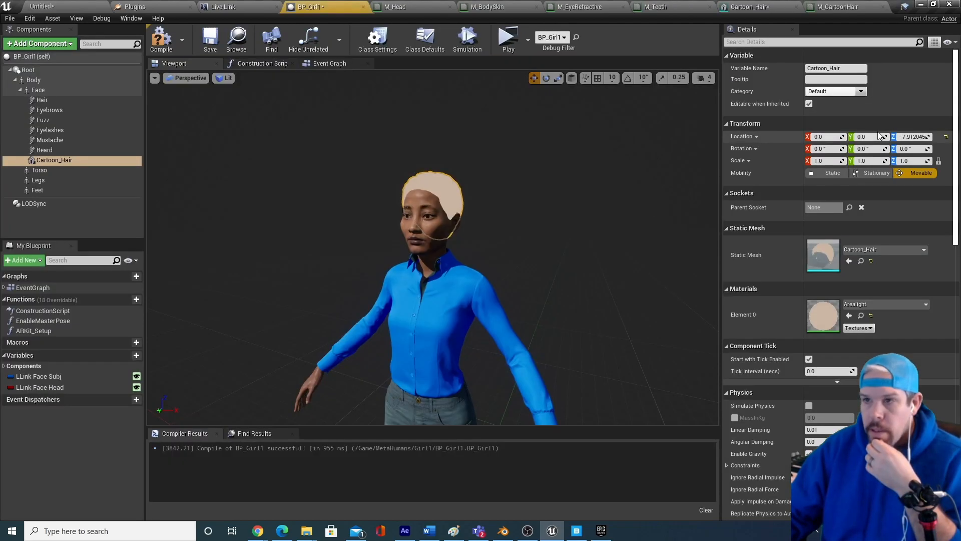
click(861, 261)
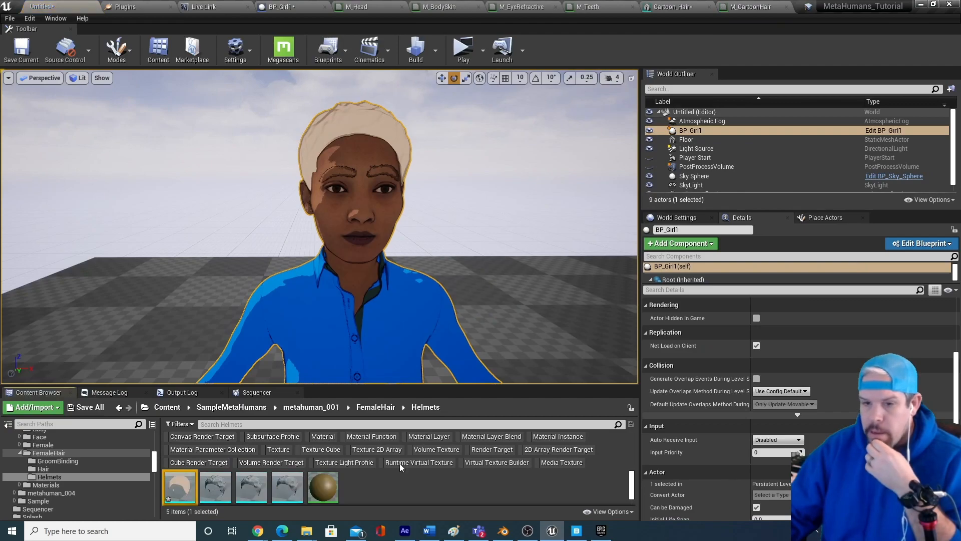
double_click(186, 489)
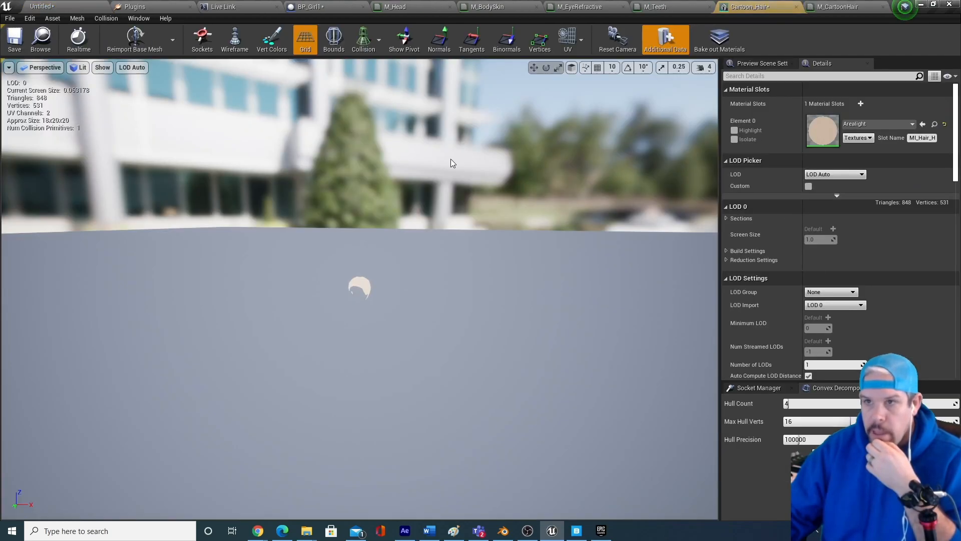
click(888, 124)
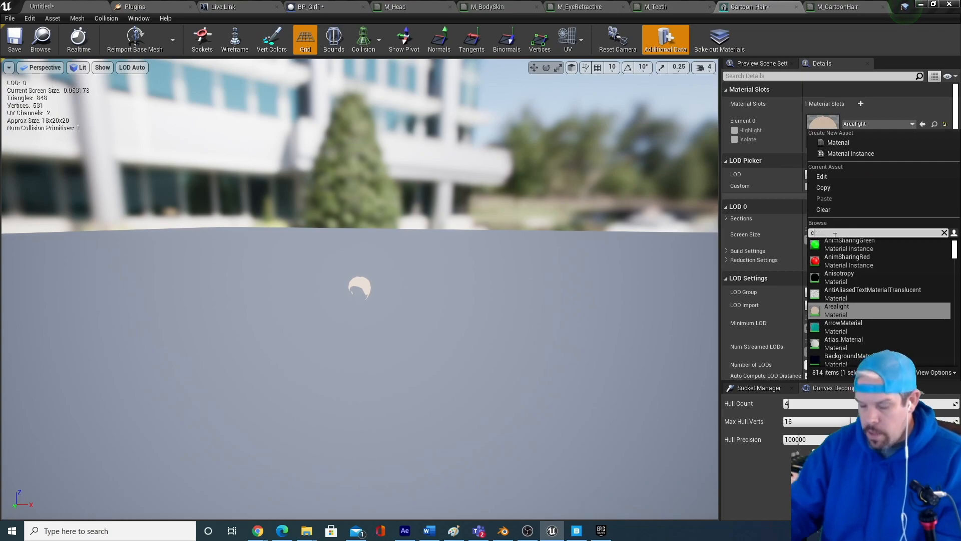
text(cartoon)
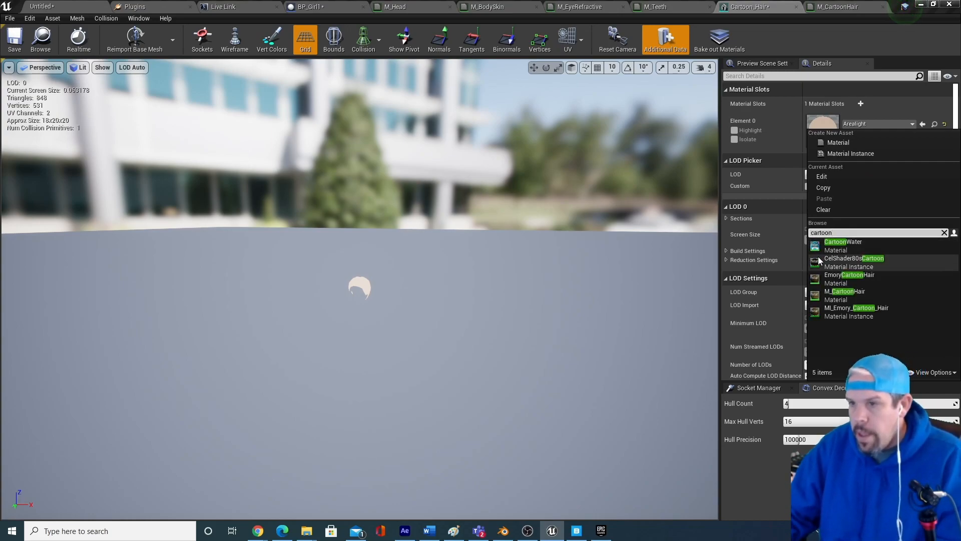
click(855, 296)
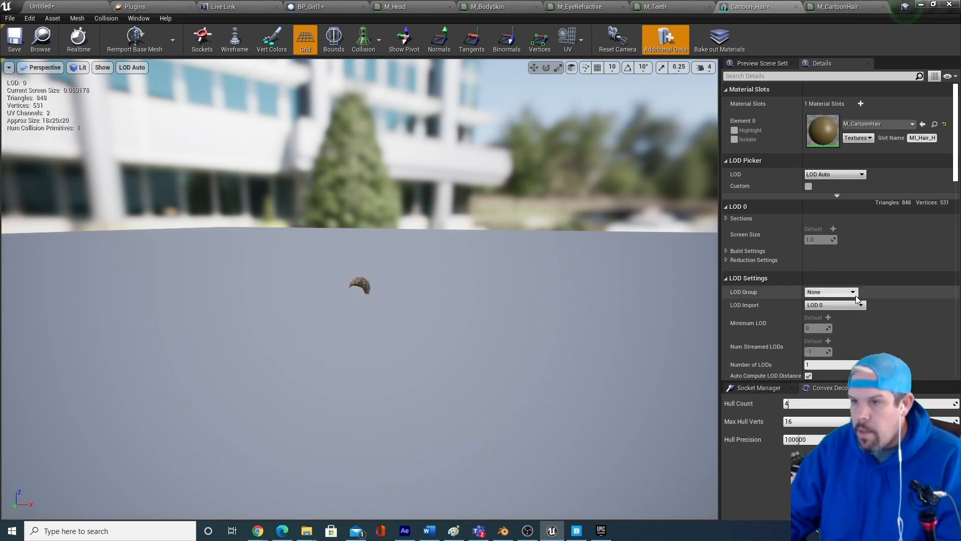
click(22, 45)
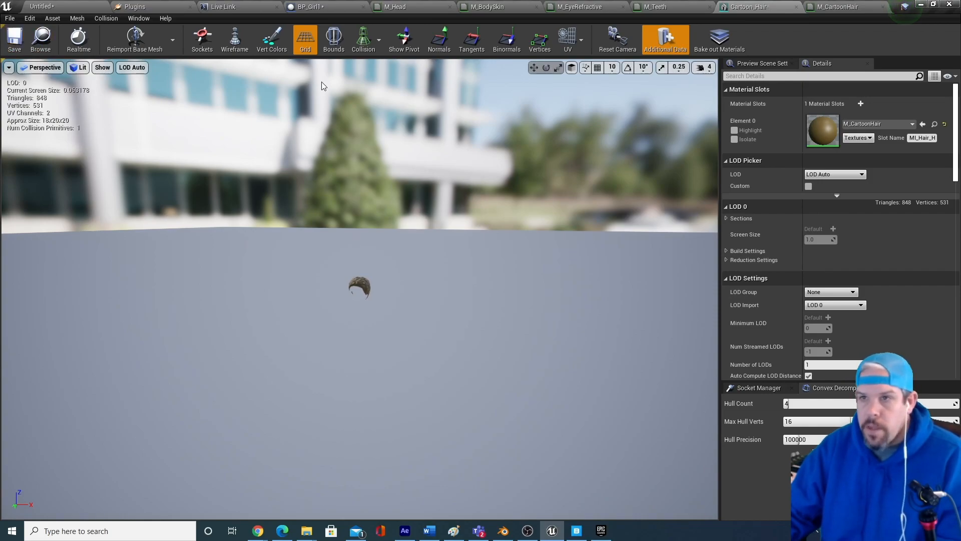
Step: Inspect the new hair on the character in the level and look up the eyebrow groom in Girl1's MaleHair Hair folder
click(79, 5)
scroll(418, 261, down, 4)
scroll(417, 261, up, 4)
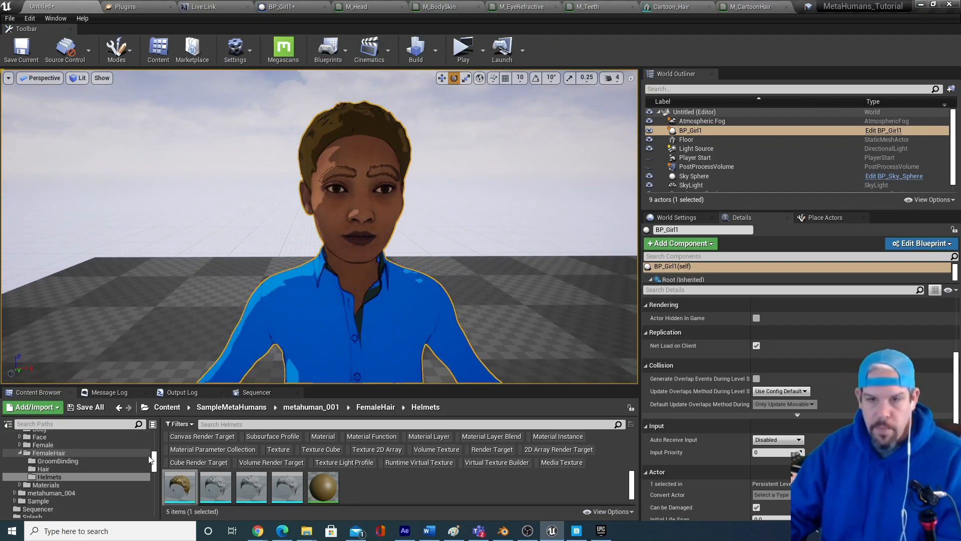
scroll(154, 442, up, 1)
scroll(104, 442, up, 3)
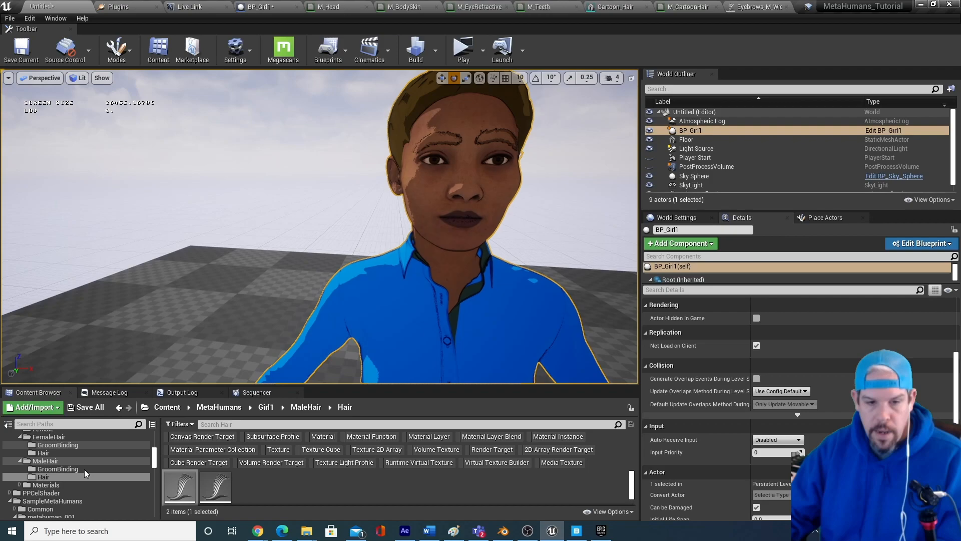
scroll(84, 473, up, 1)
Step: Make the Eyebrows component of the BP_Girl1 blueprint not visible in its rendering settings
click(871, 131)
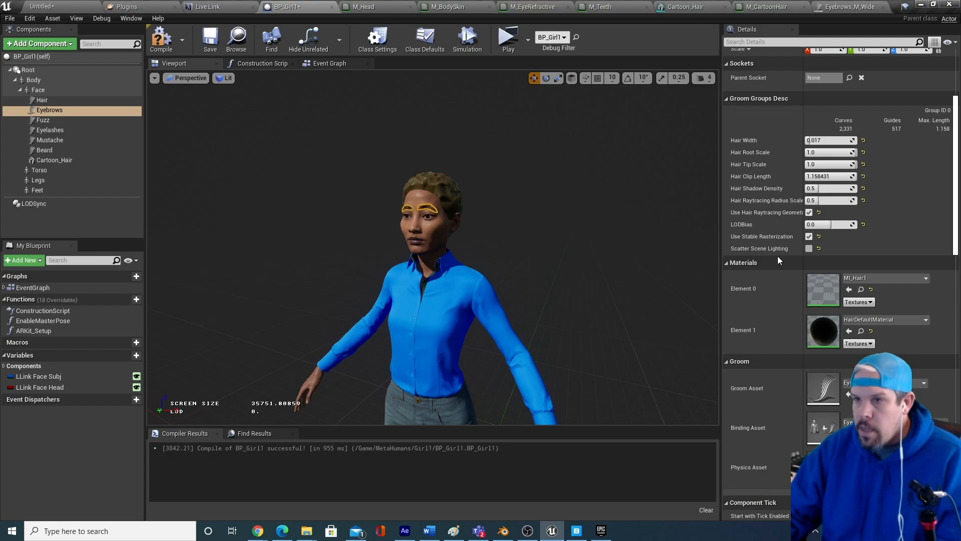
click(552, 531)
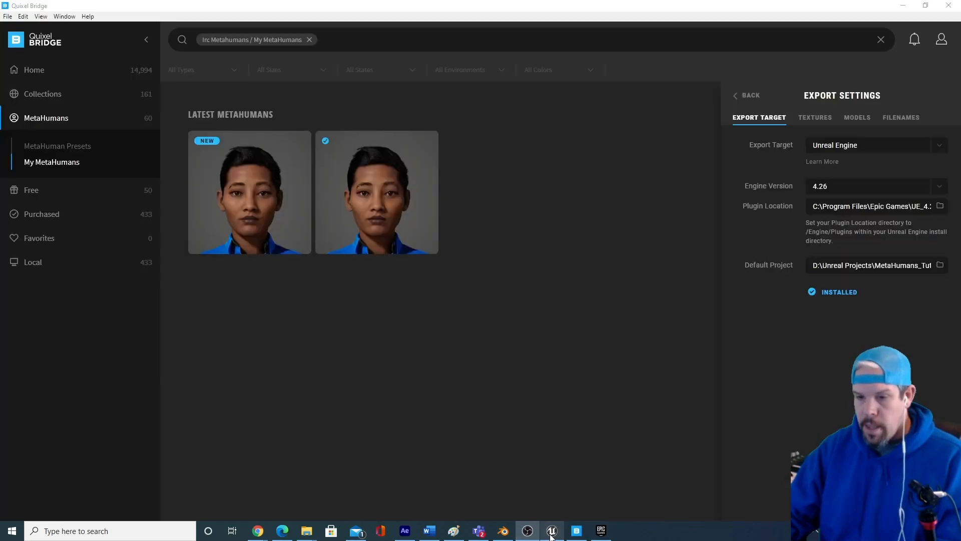
click(551, 532)
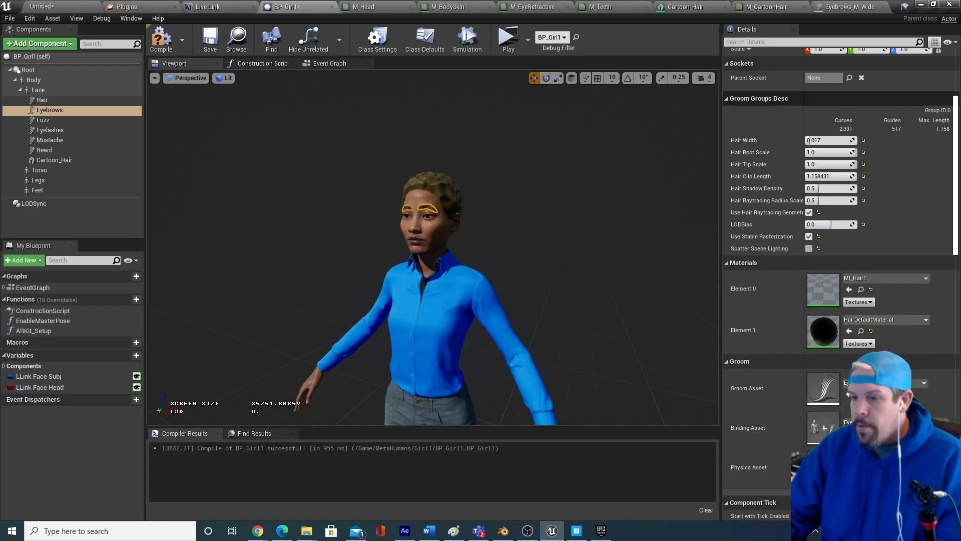
drag(955, 182, 956, 286)
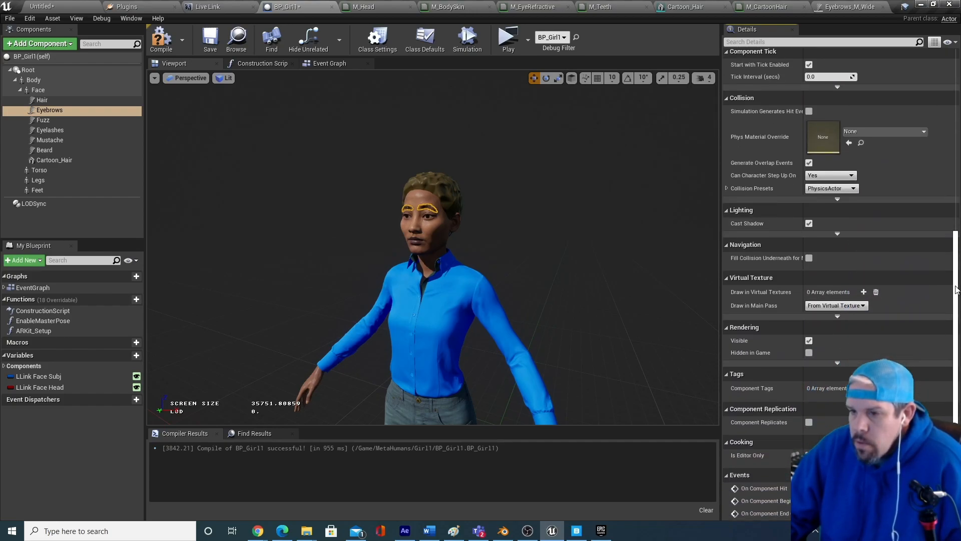
click(806, 342)
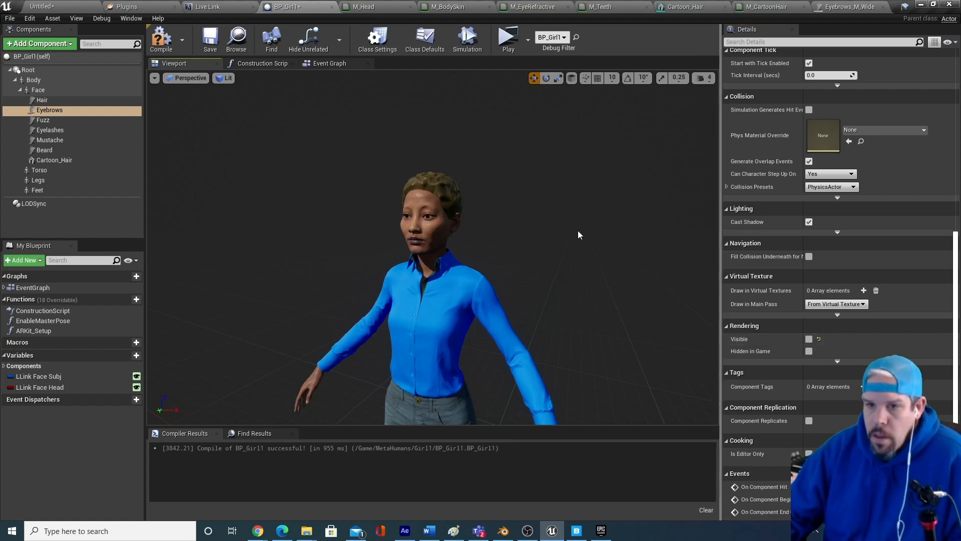
Step: Examine the cel-shaded character in the level, checking the head and upper body from several distances
click(48, 7)
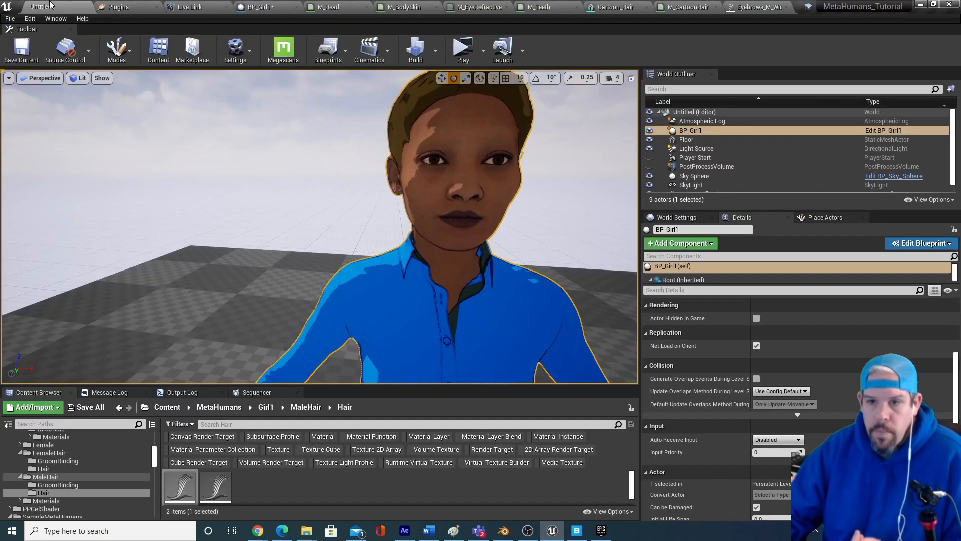
drag(369, 188, 380, 266)
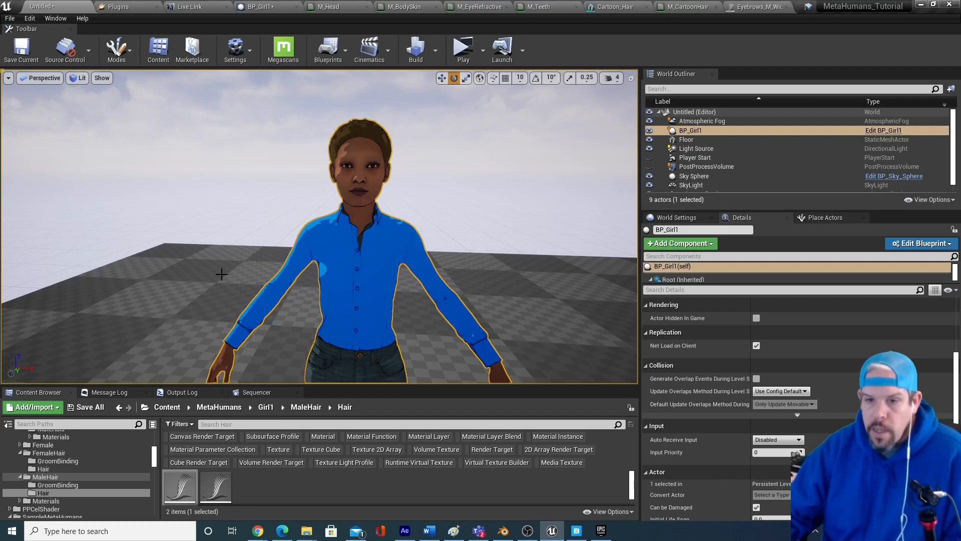
right_drag(200, 281, 205, 241)
mouse_move(309, 300)
right_down()
mouse_move(342, 281)
mouse_move(286, 284)
mouse_move(333, 287)
mouse_move(313, 283)
right_up()
right_drag(370, 270, 369, 275)
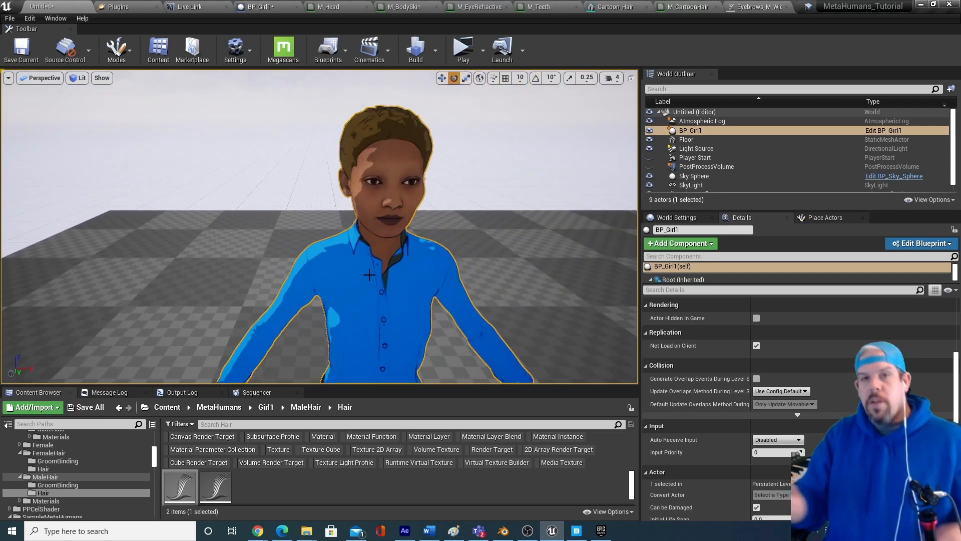